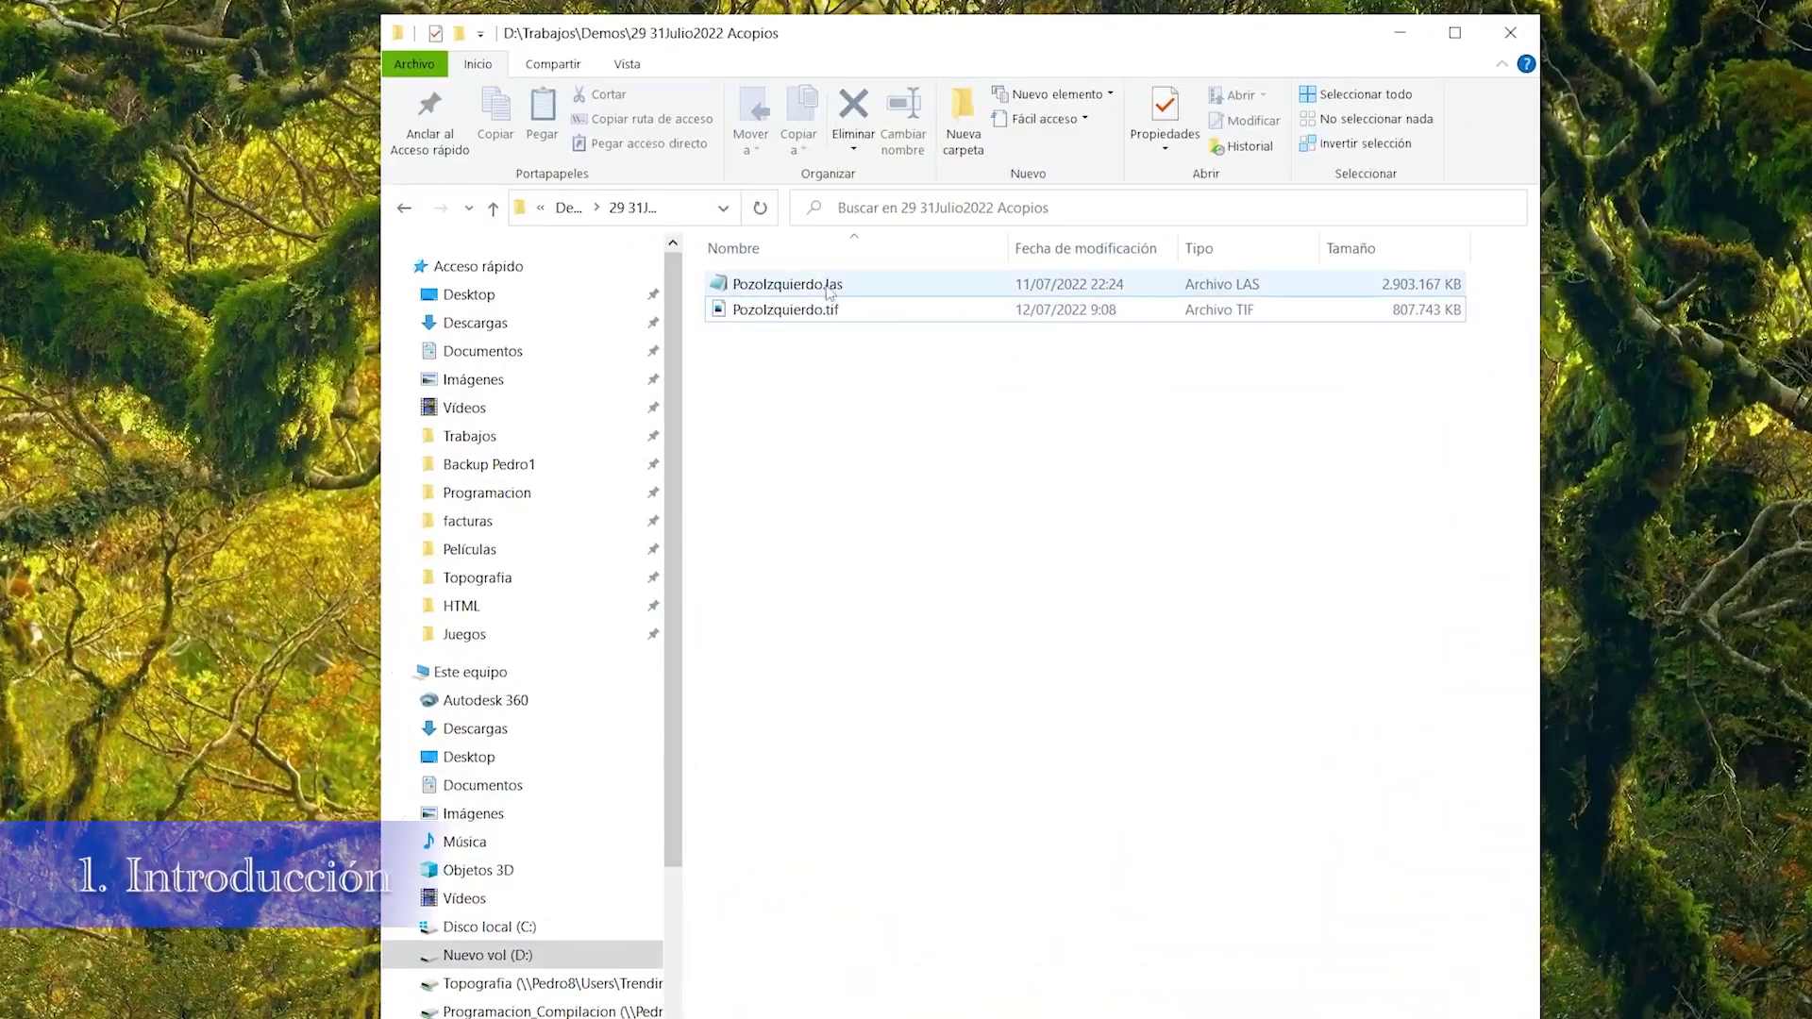
# Select PozoIzquierdo.las and PozoIzquierdo.tif together in the 29 31Julio2022 Acopios folder.
pyautogui.click(802, 284)
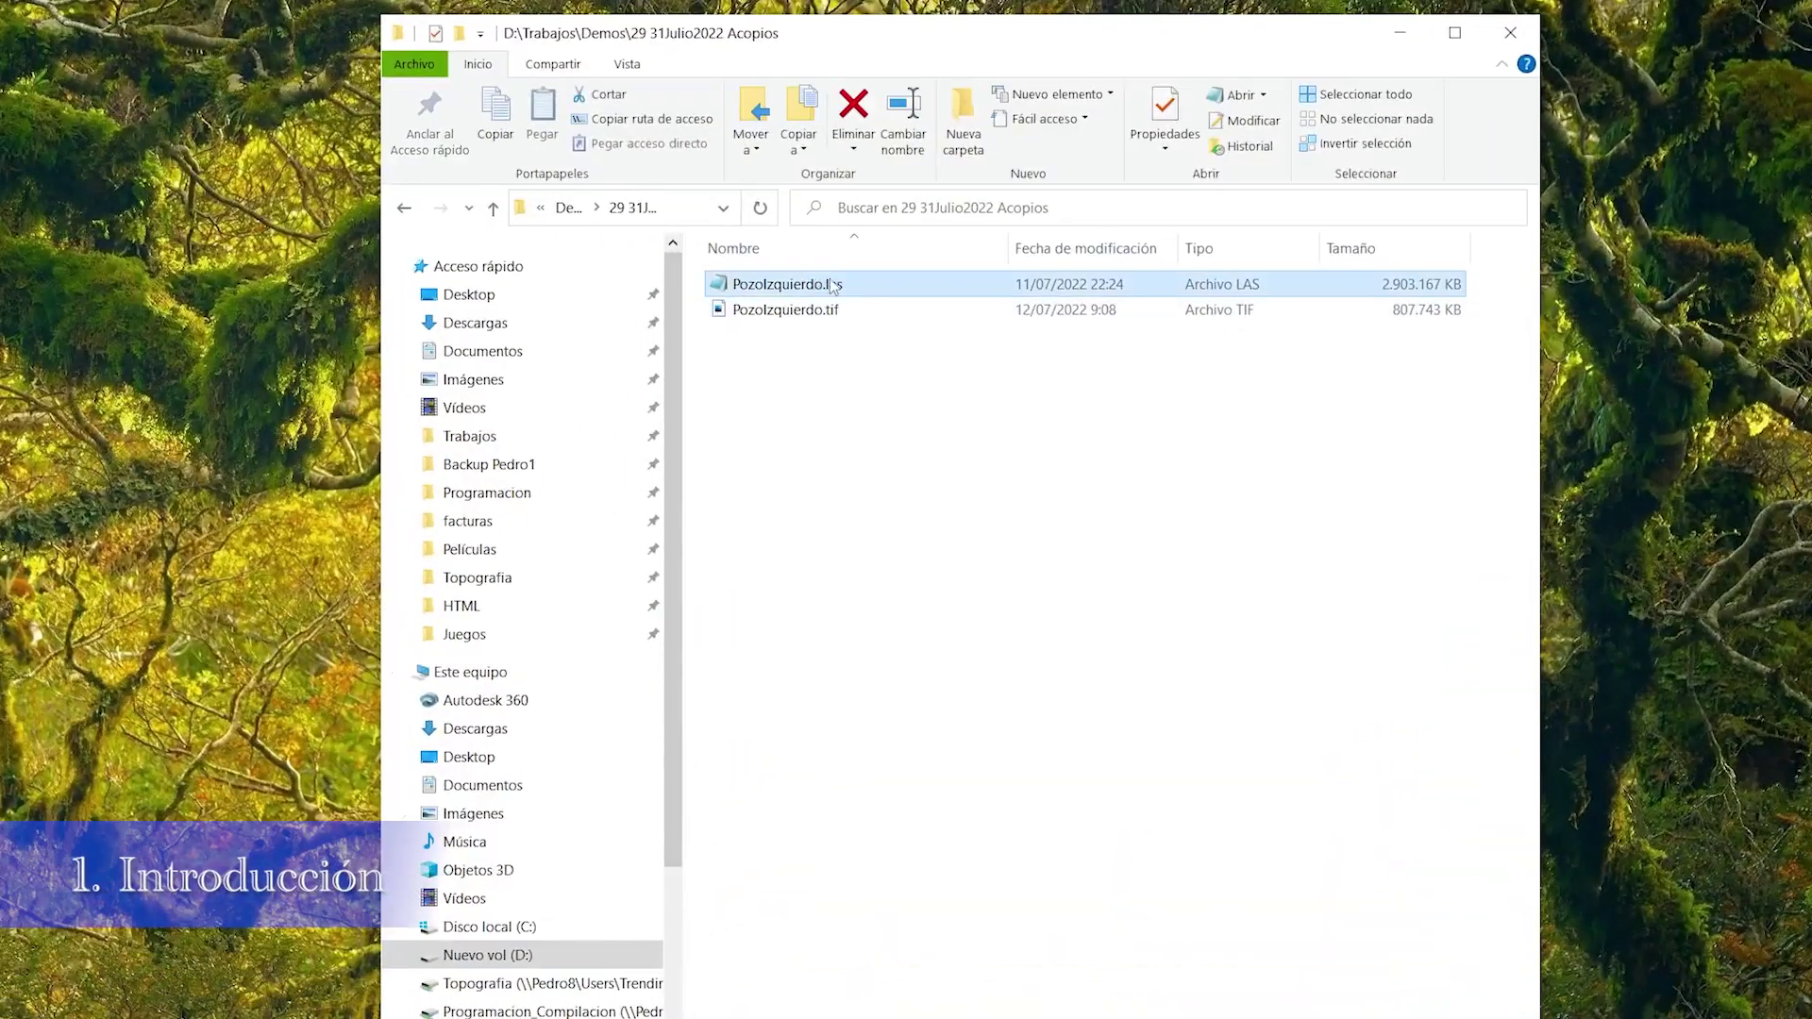
pyautogui.moveTo(842, 359); pyautogui.dragTo(779, 291)
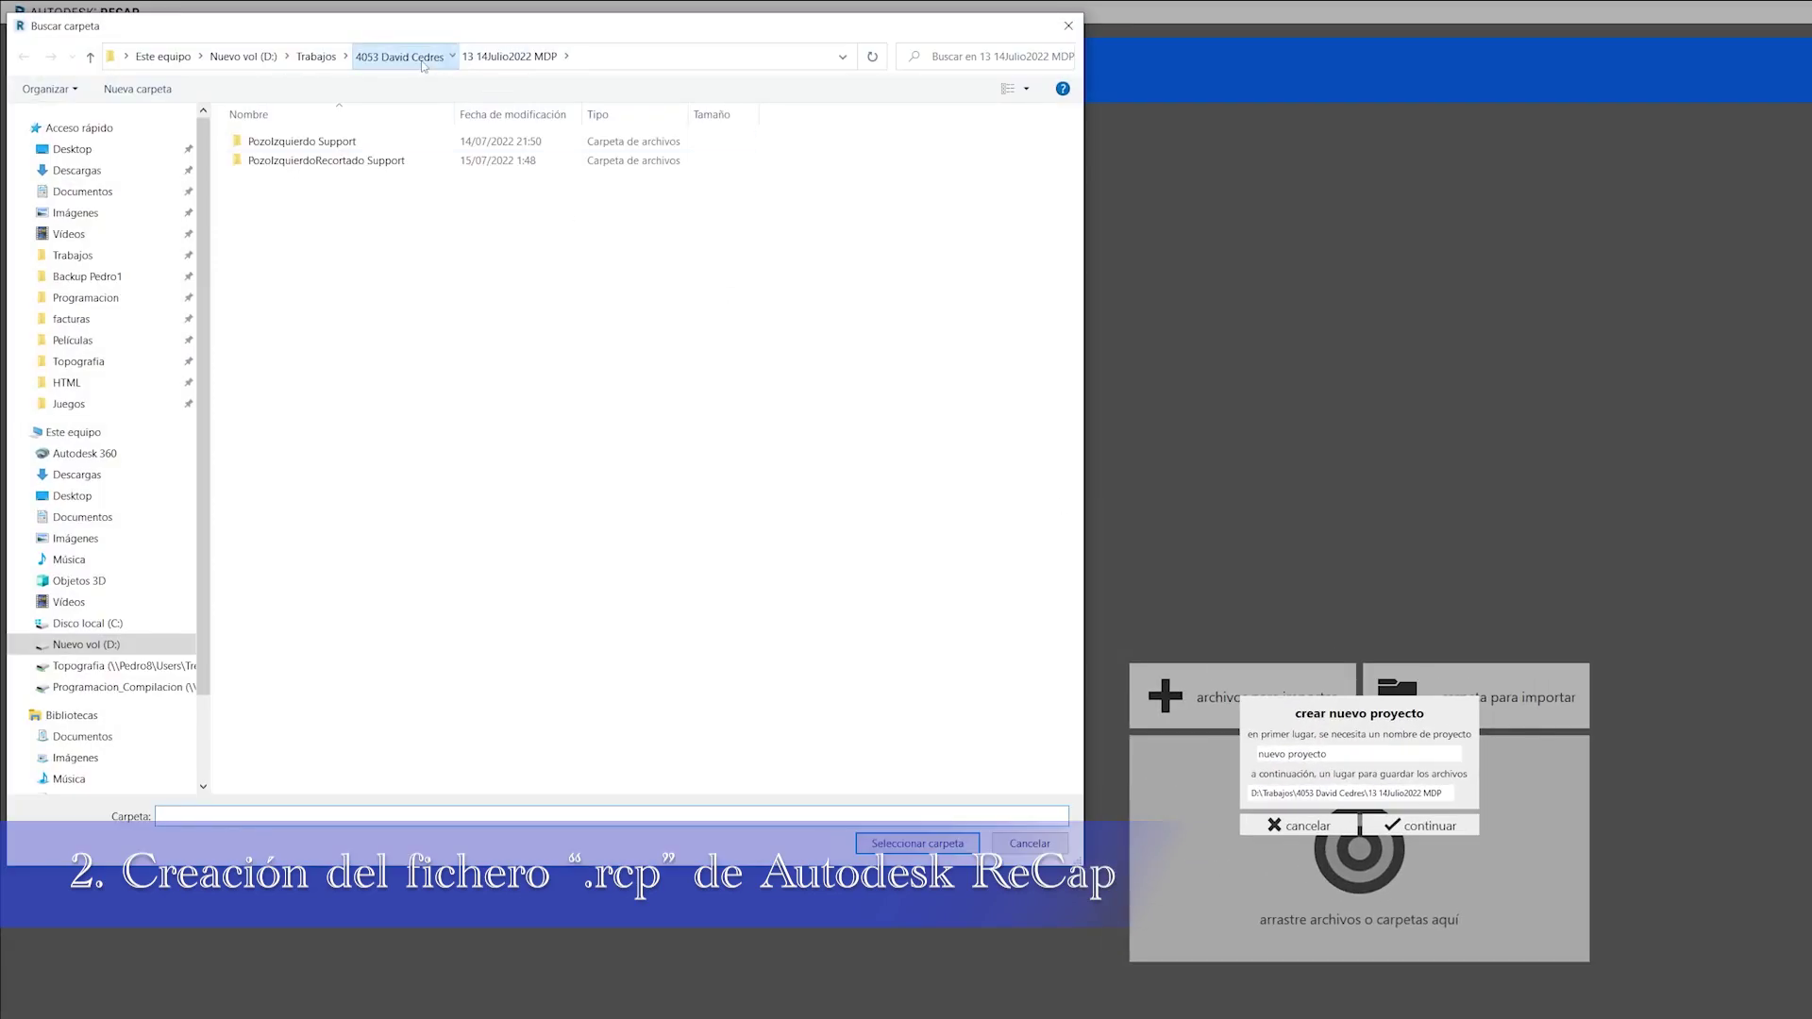
# Create a new ReCap project named PozolAcopios in the 29 31Julio2022 Acopios folder.
pyautogui.click(396, 56)
pyautogui.click(316, 56)
pyautogui.doubleClick(283, 142)
pyautogui.doubleClick(283, 141)
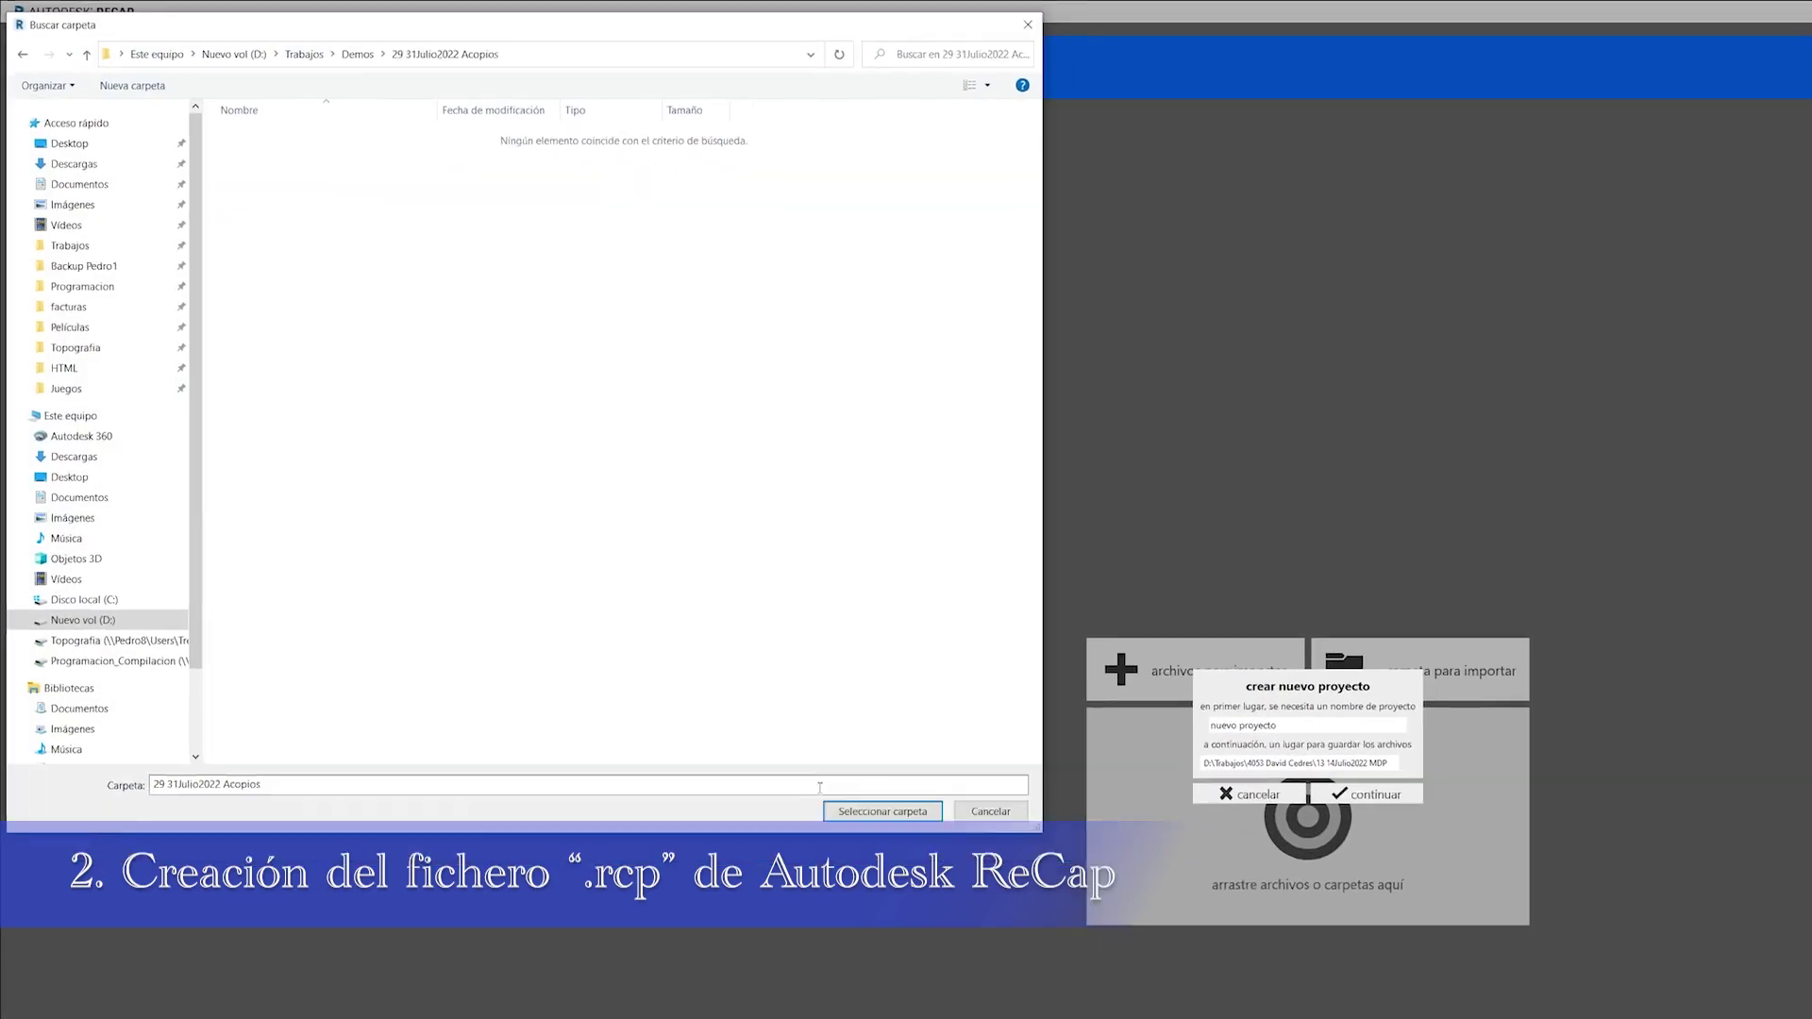
pyautogui.click(882, 811)
pyautogui.write('PozolAcopios')
pyautogui.click(1013, 598)
# Import and index the PozoIzquierdo.las scan, then close ReCap.
pyautogui.click(788, 434)
pyautogui.click(311, 158)
pyautogui.click(1012, 886)
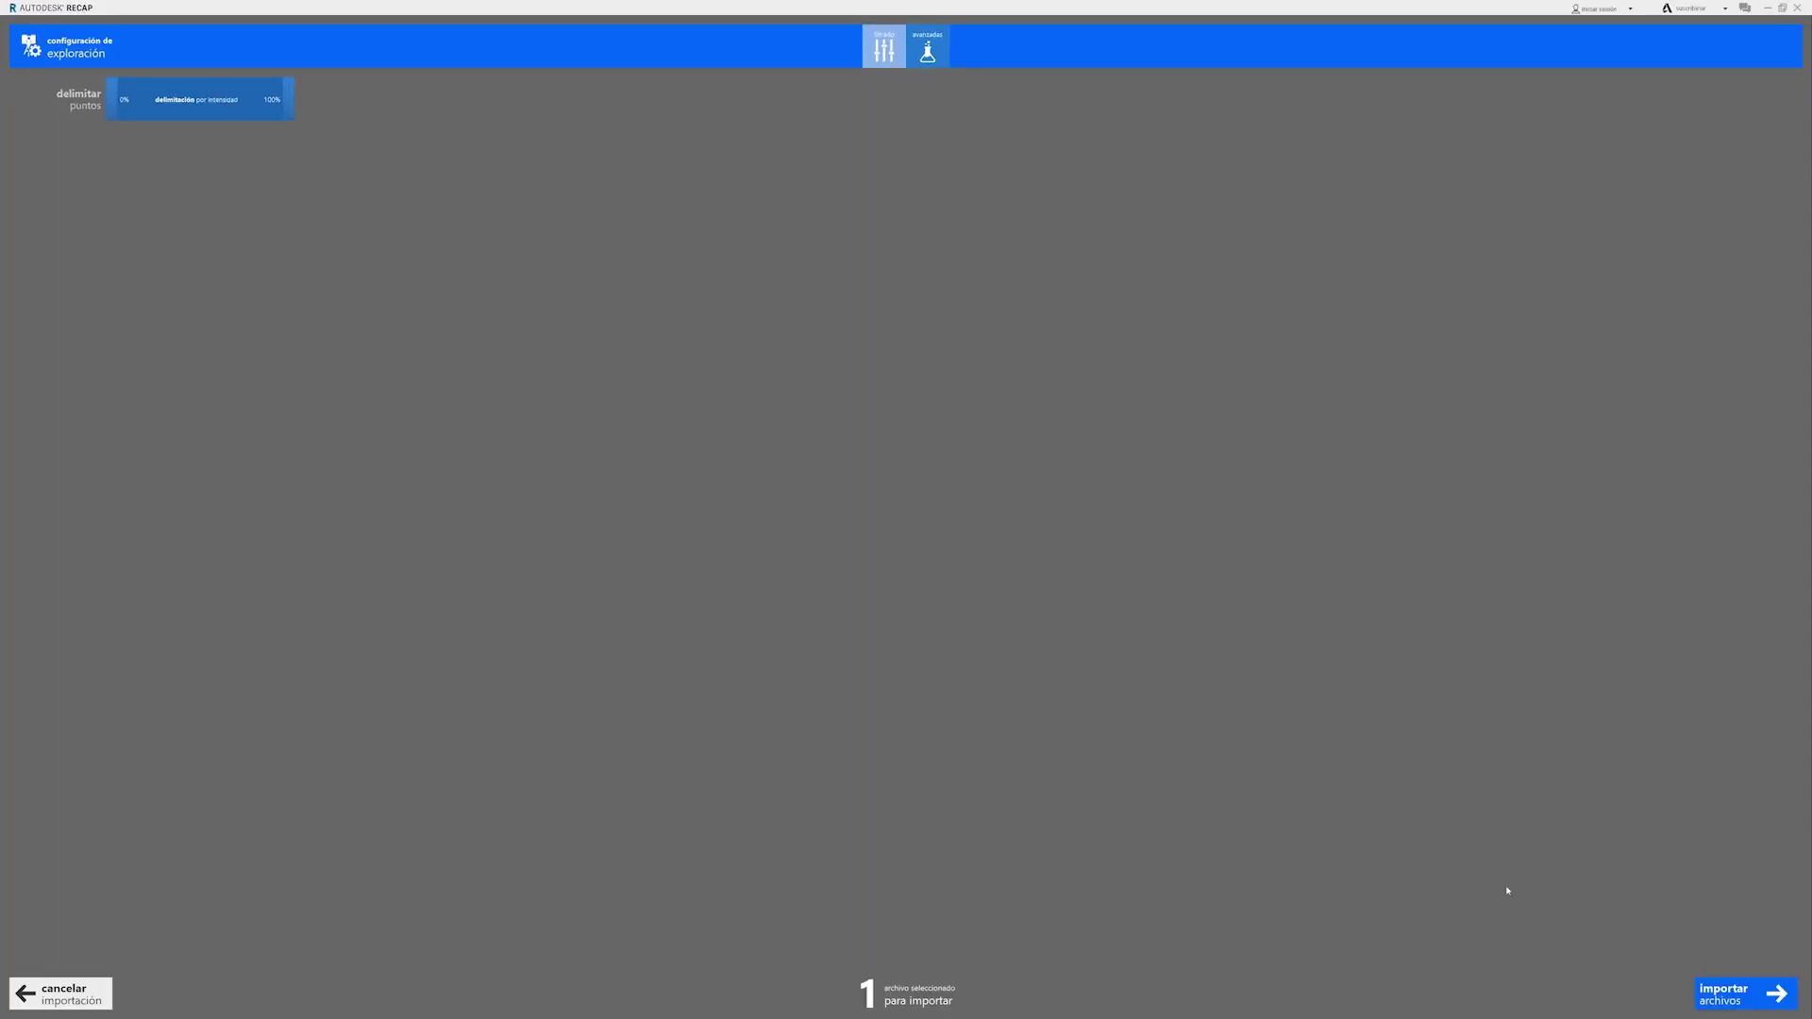
pyautogui.click(1708, 1000)
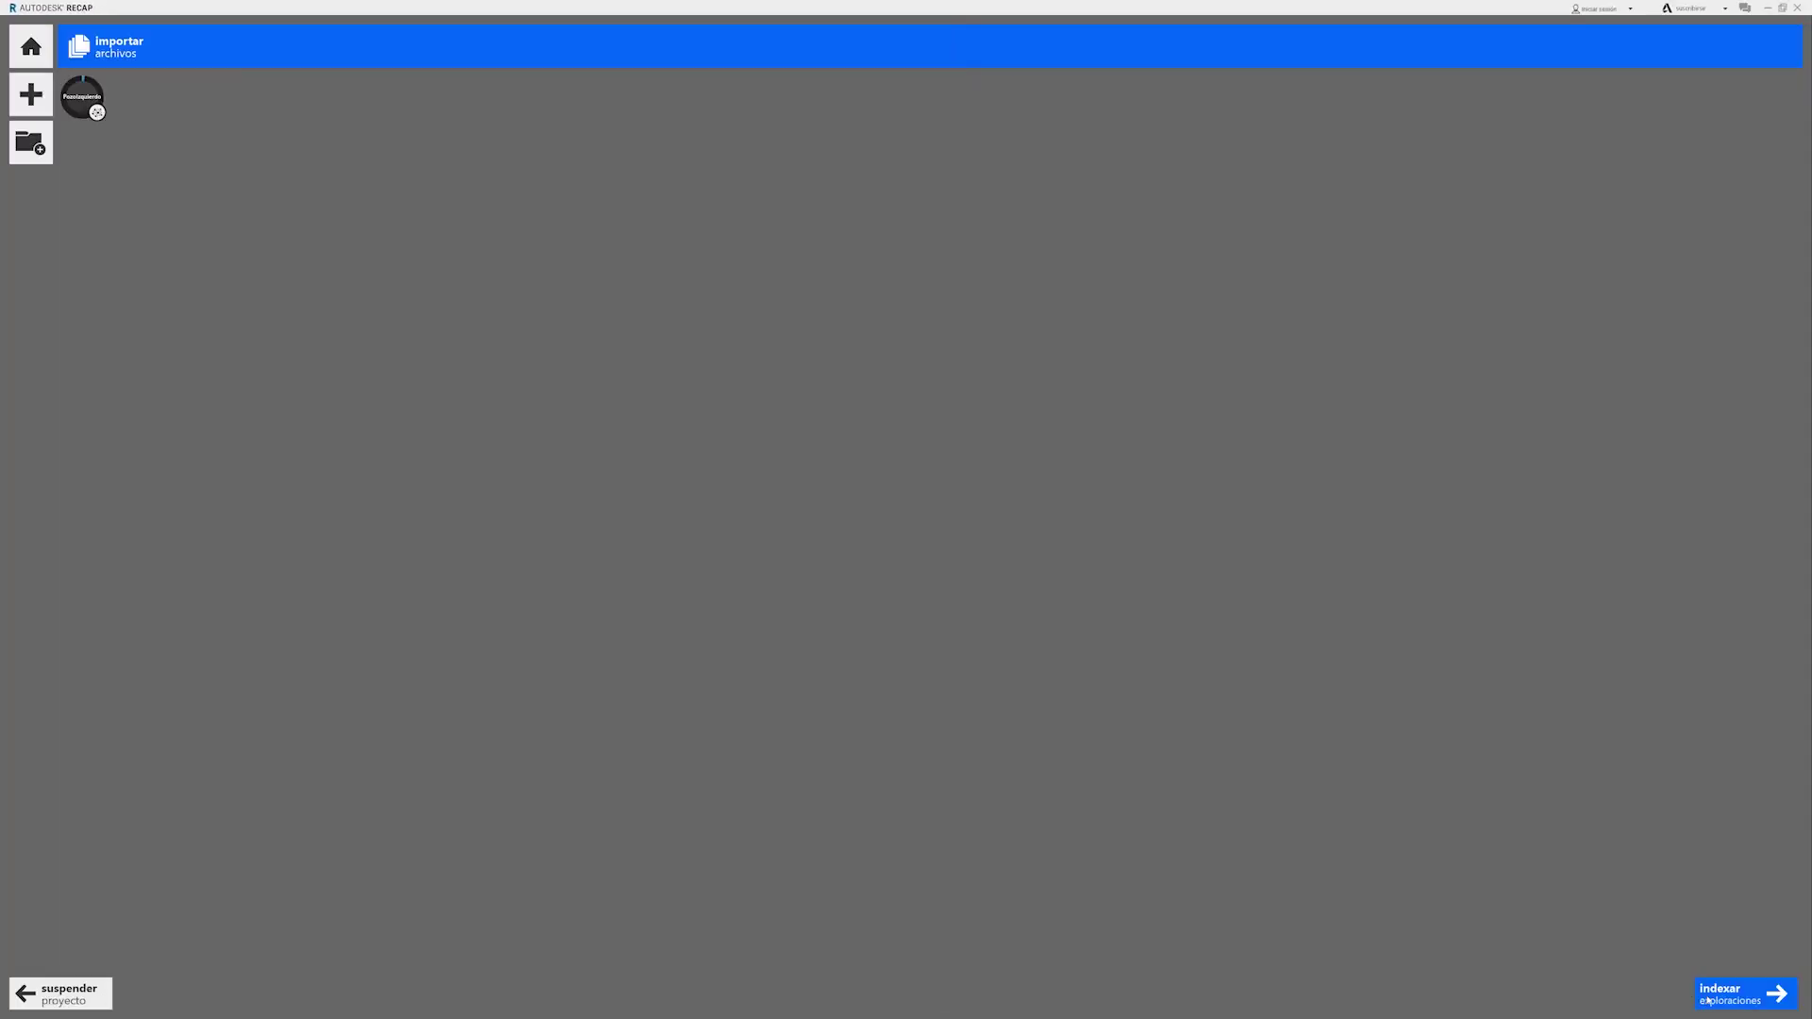
pyautogui.click(1708, 1001)
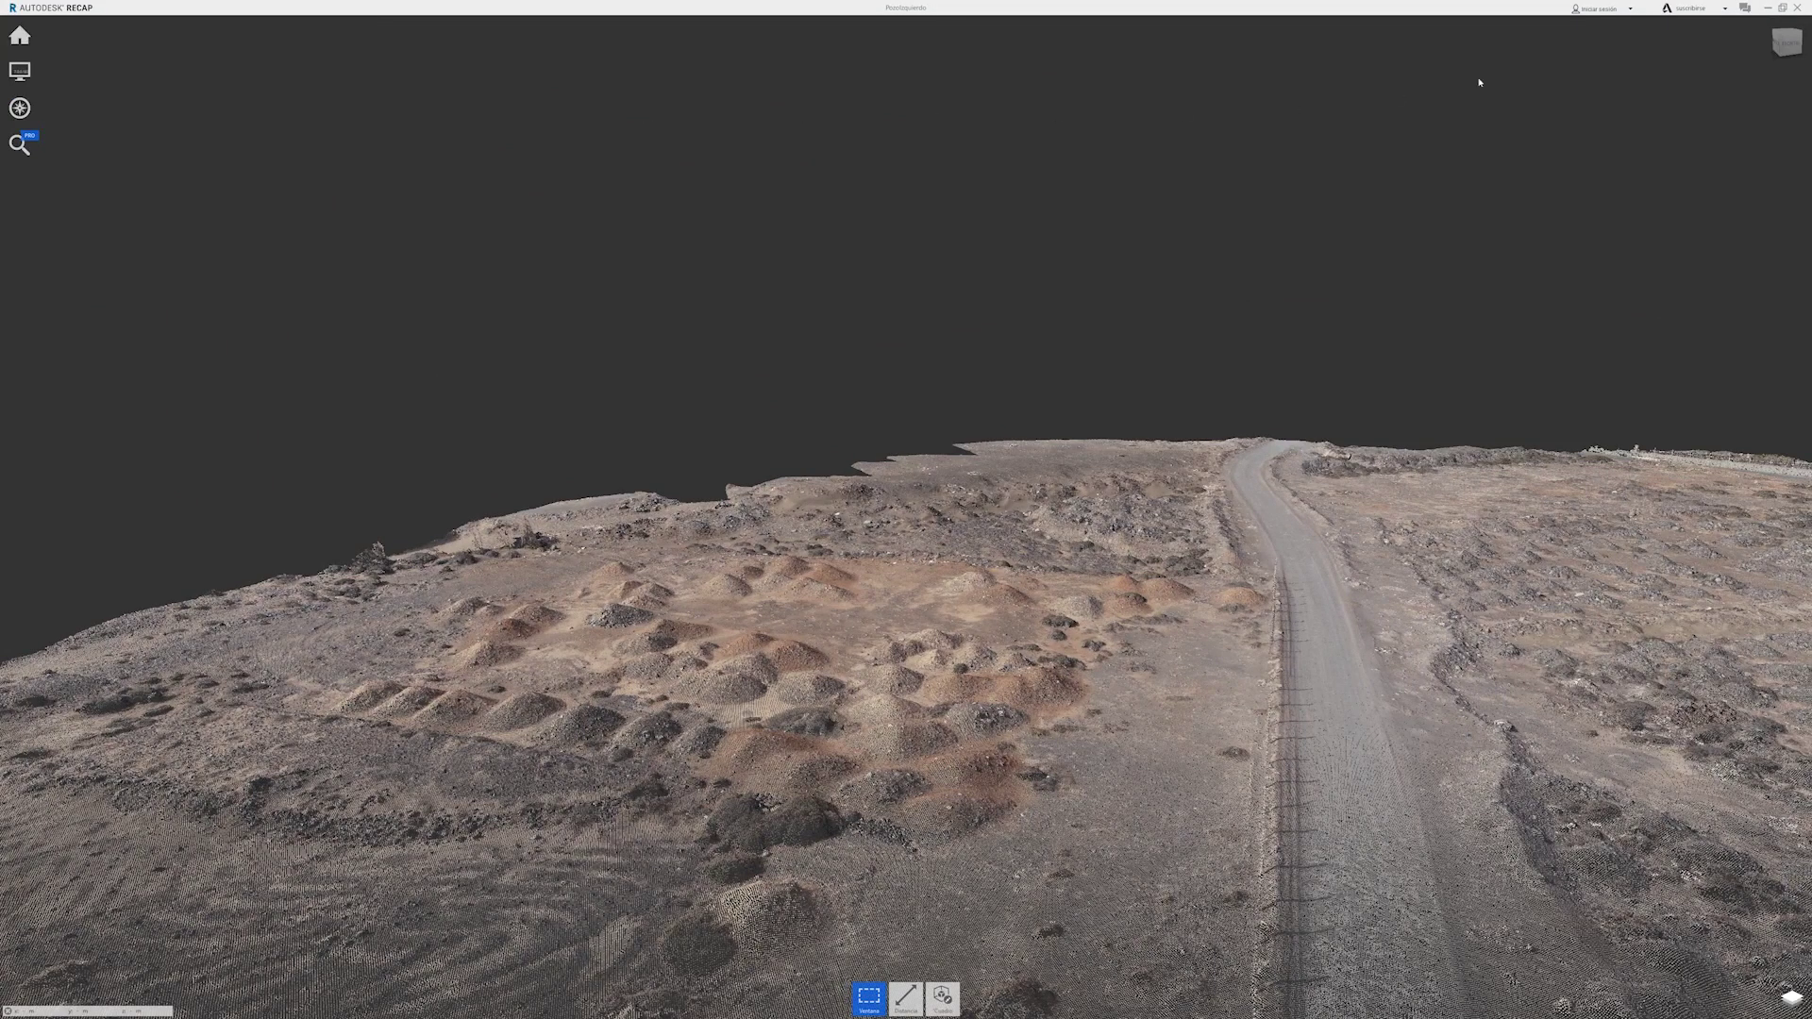
pyautogui.click(1798, 8)
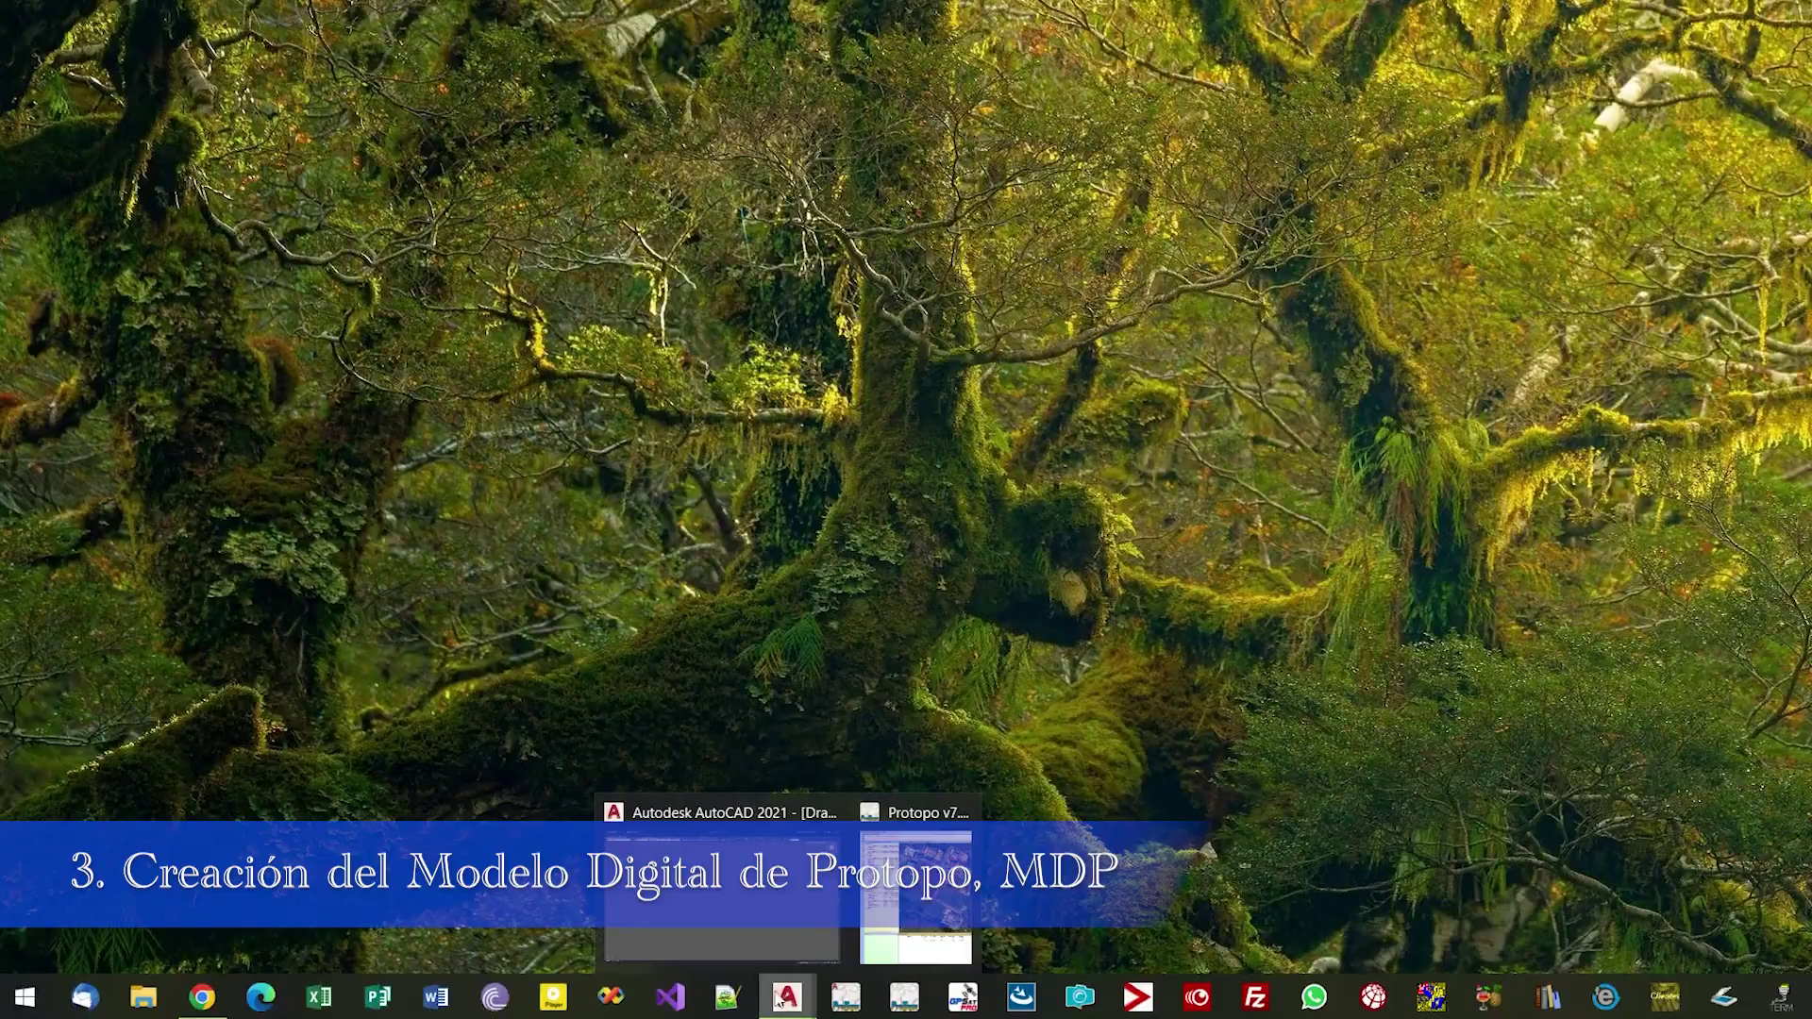
# Set Protopo's working folder to 29 31Julio2022 Acopios and load PozoIzquierdo.las for LIDAR import.
pyautogui.click(786, 997)
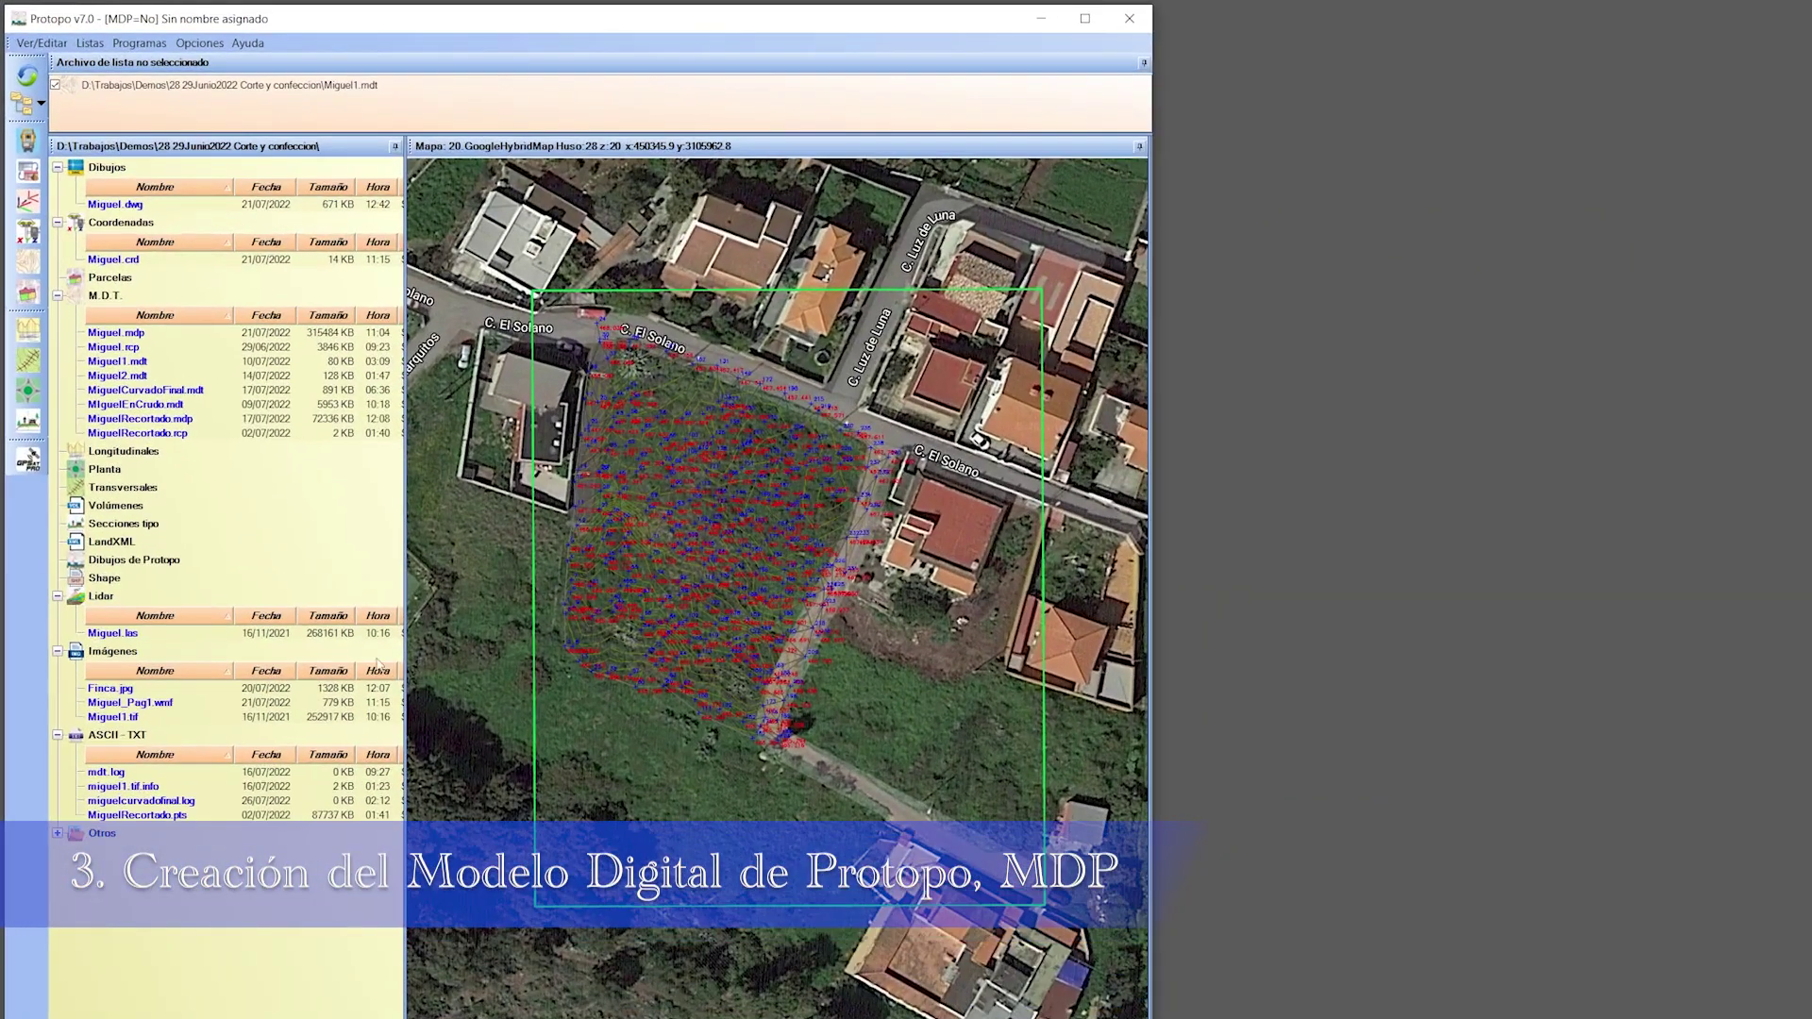
pyautogui.click(25, 102)
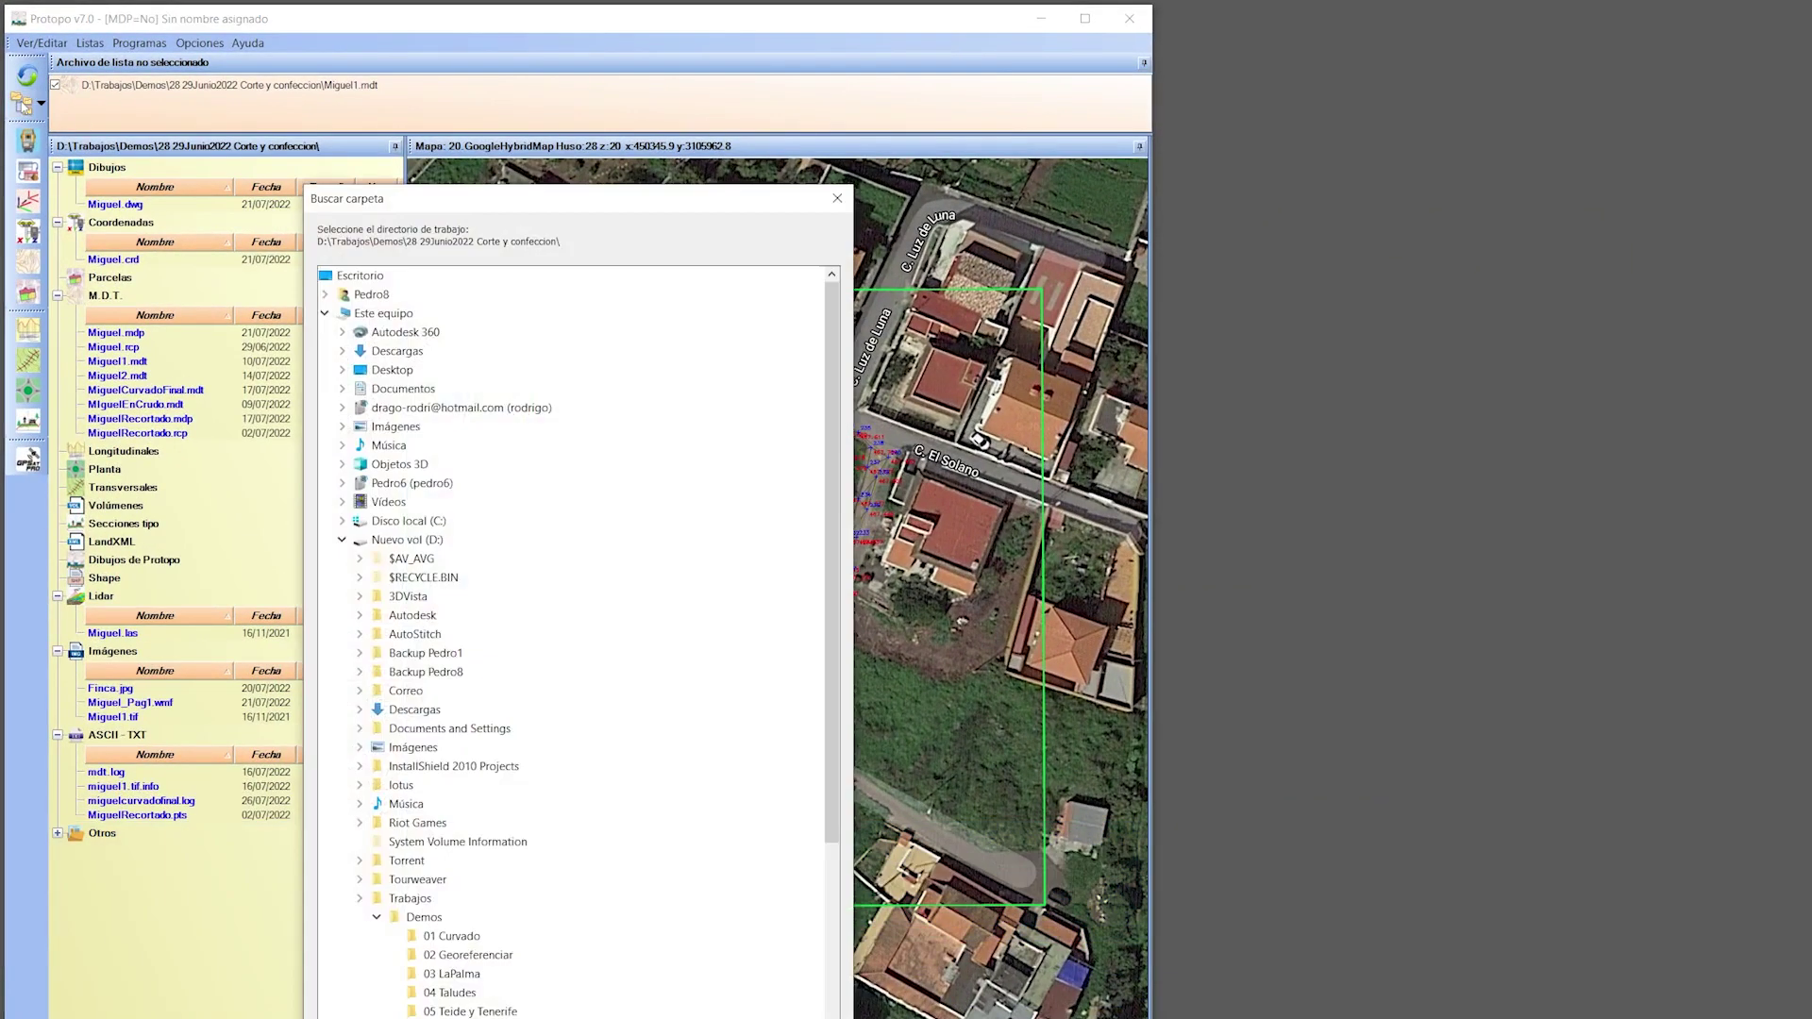
pyautogui.scroll(-2, 727, 497)
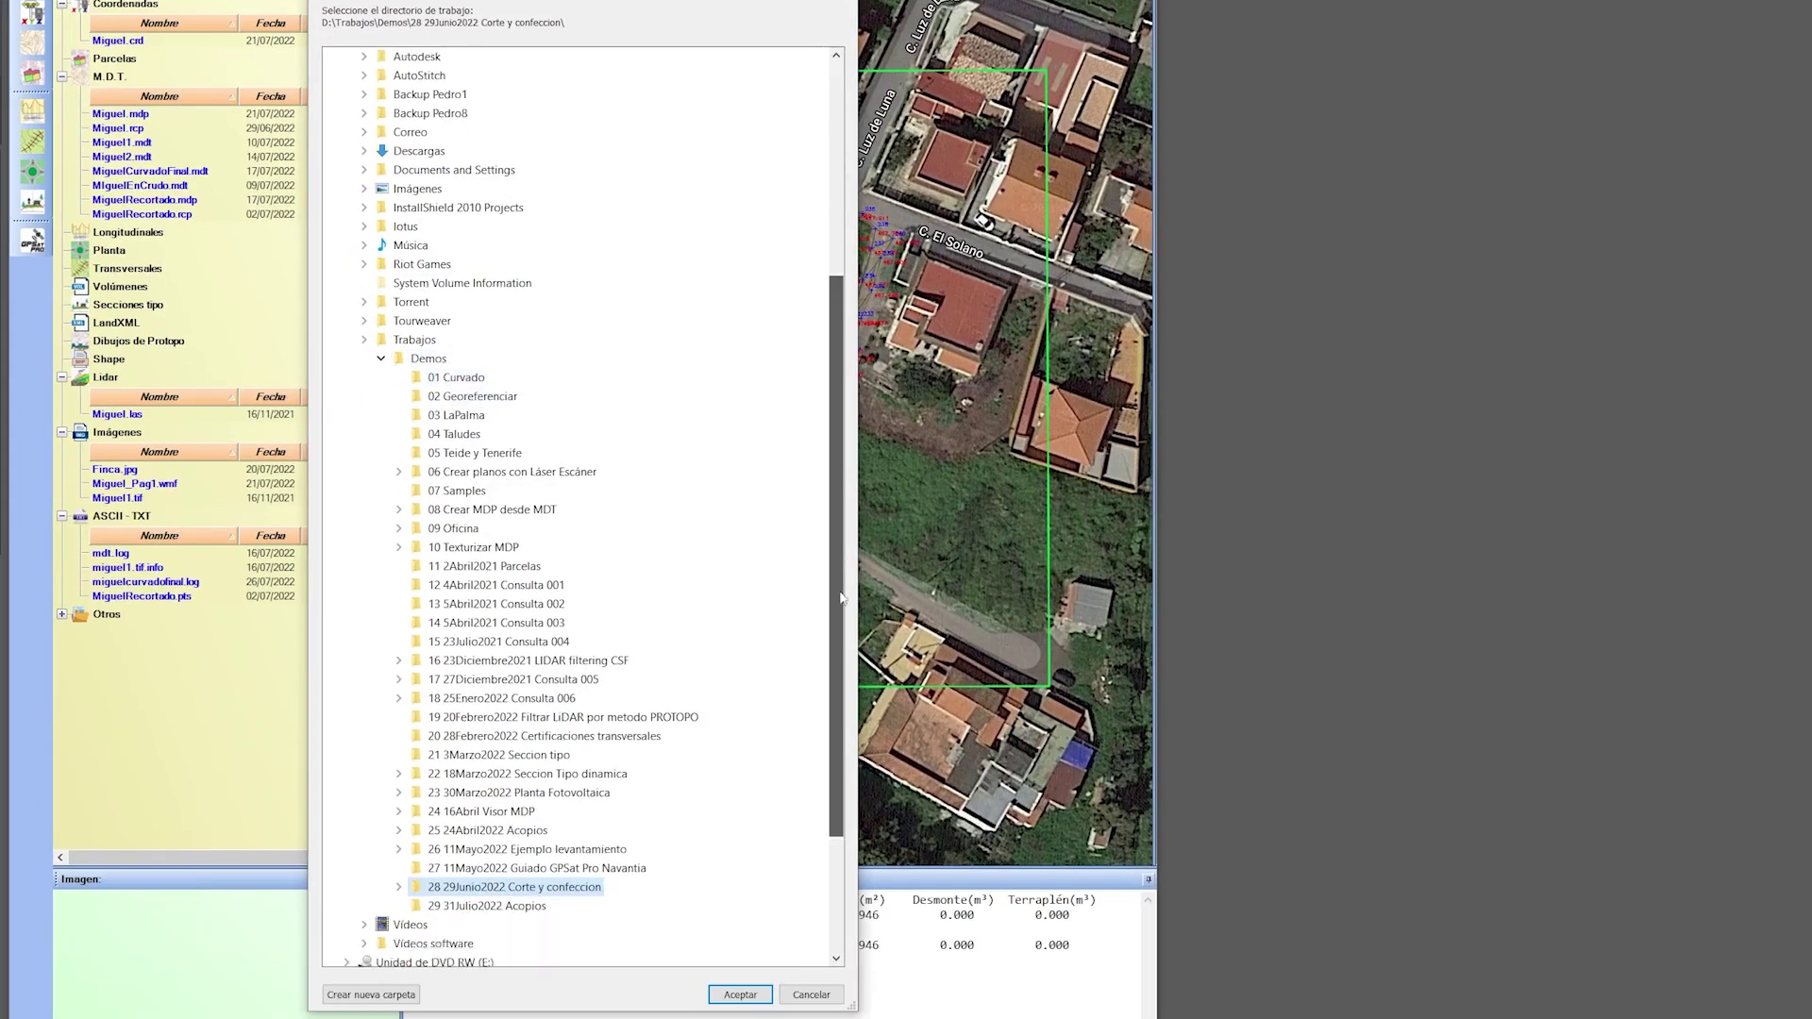
pyautogui.click(505, 868)
pyautogui.click(740, 995)
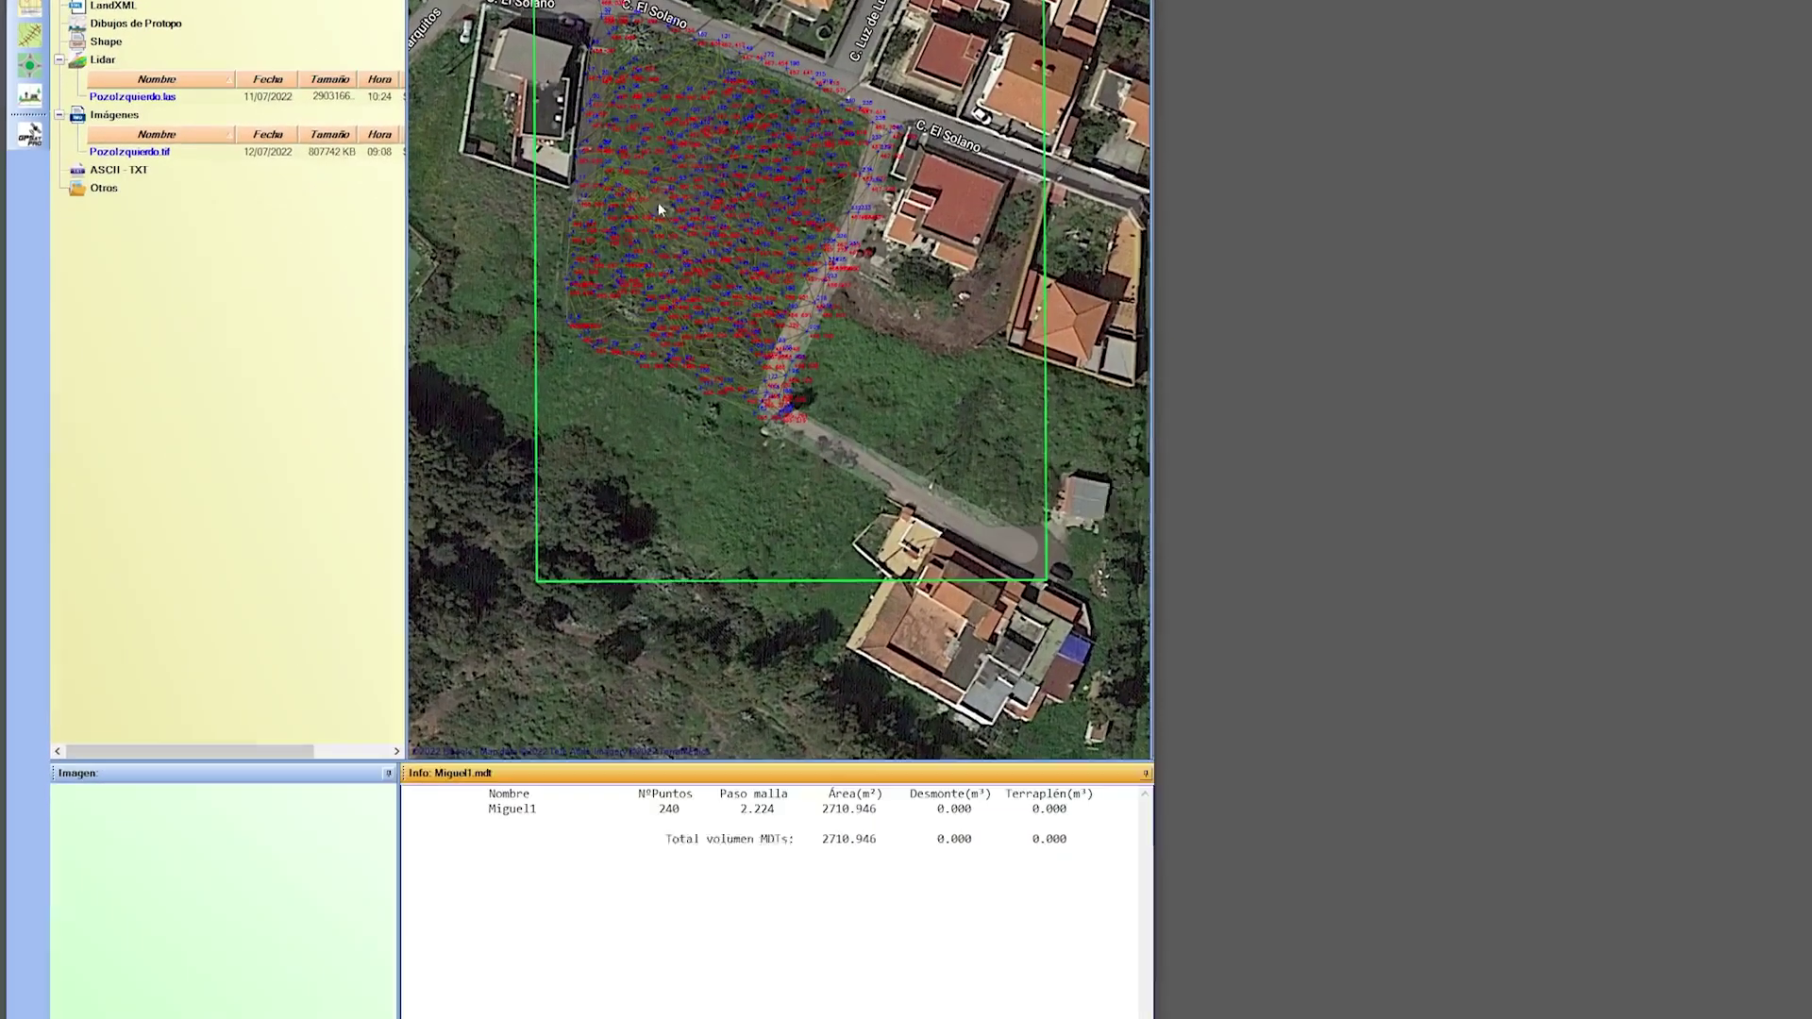
pyautogui.click(154, 76)
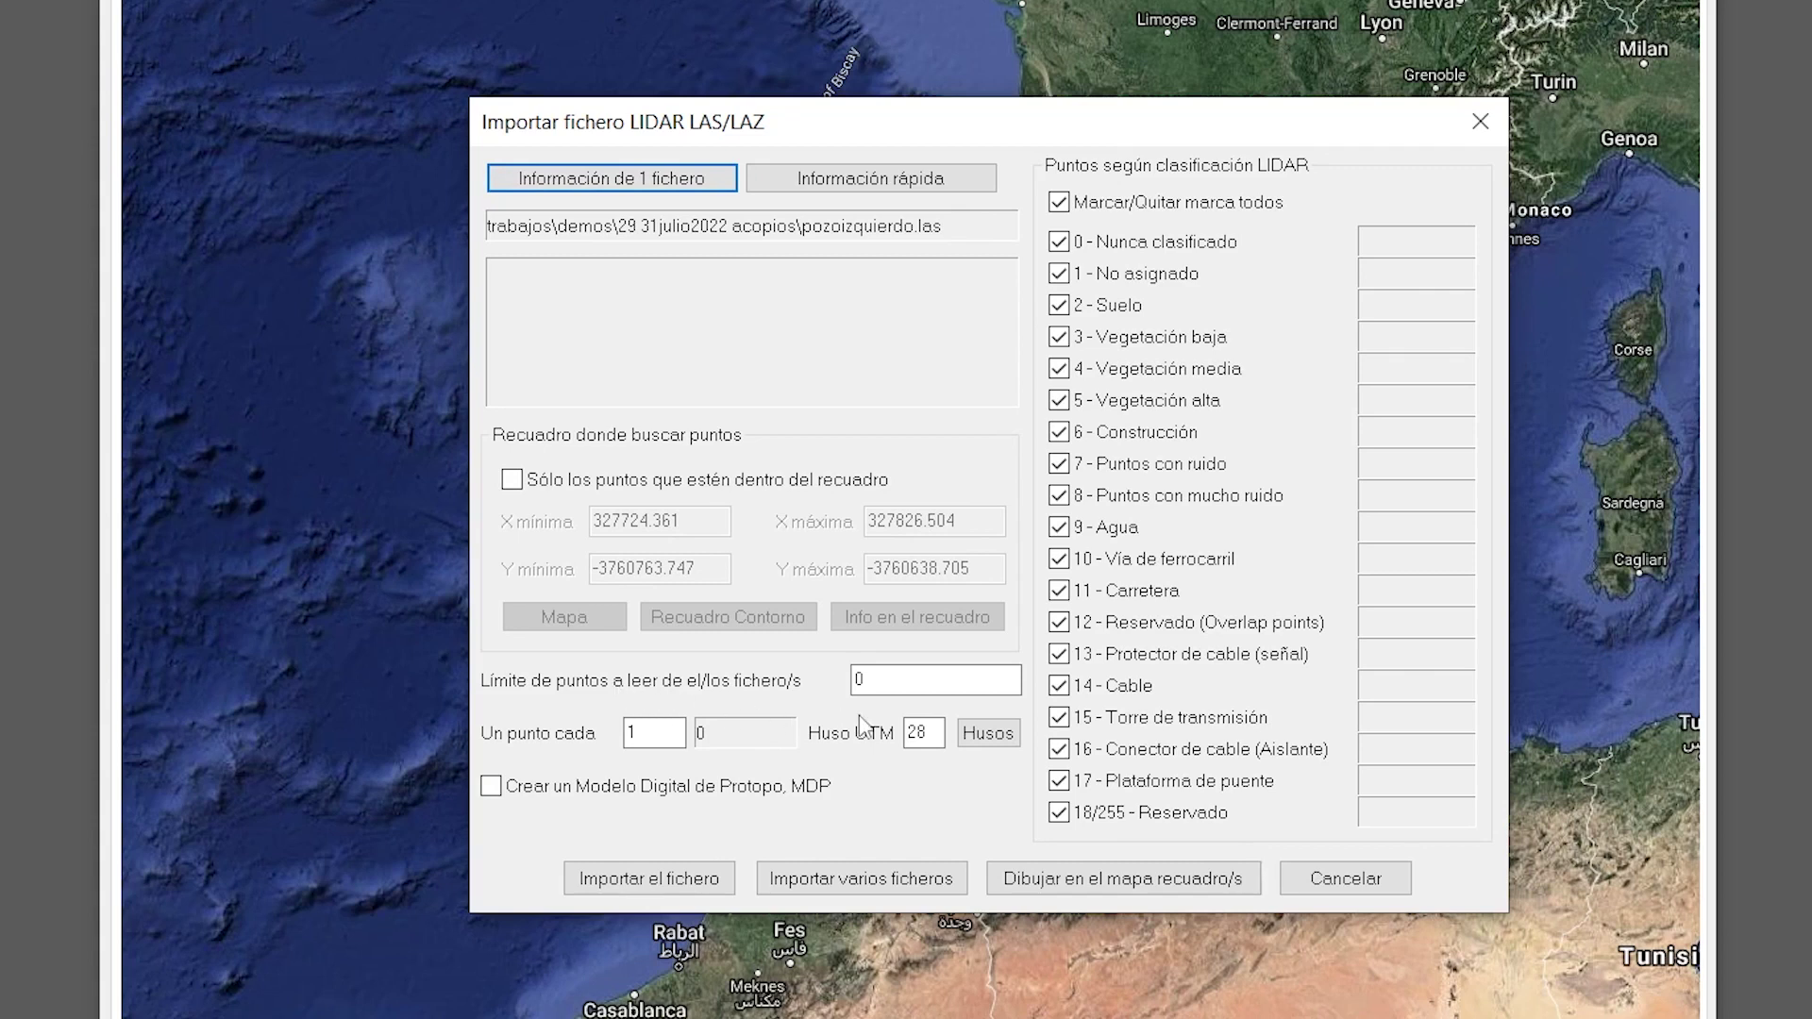
# Enable building a Protopo digital model and change the UTM zone from 30 to 28.
pyautogui.doubleClick(897, 734)
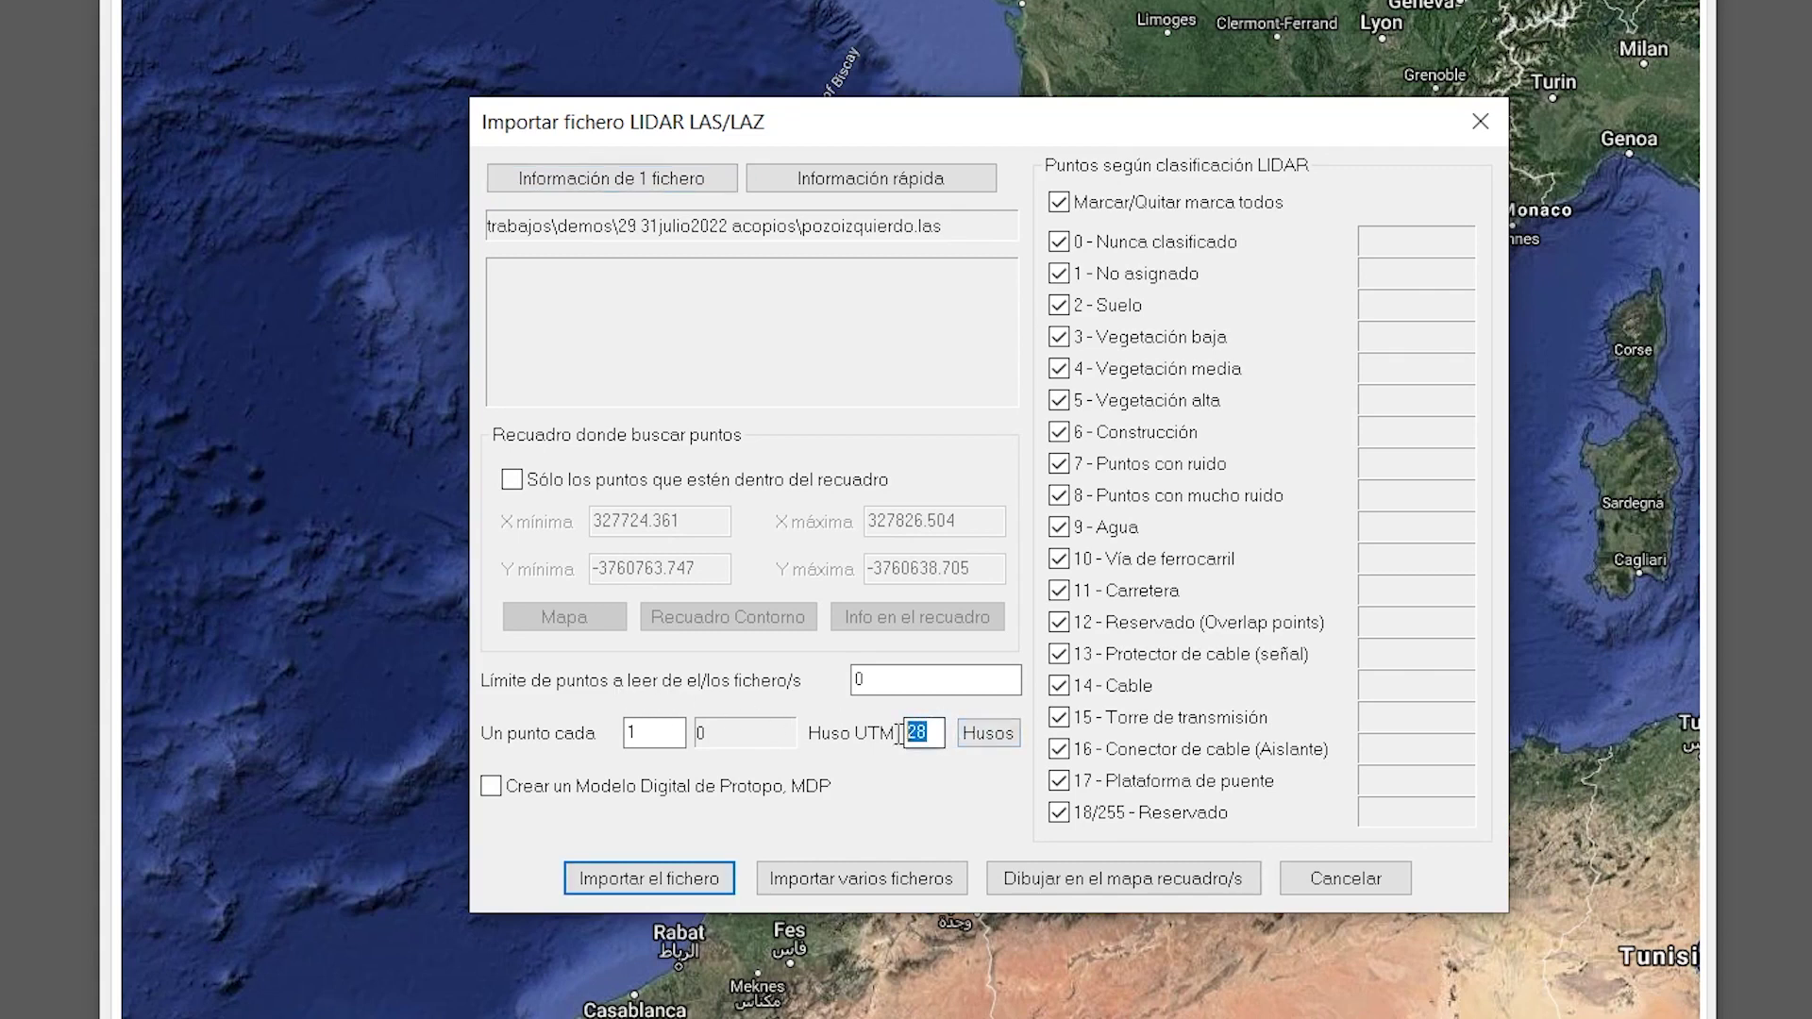
pyautogui.click(676, 792)
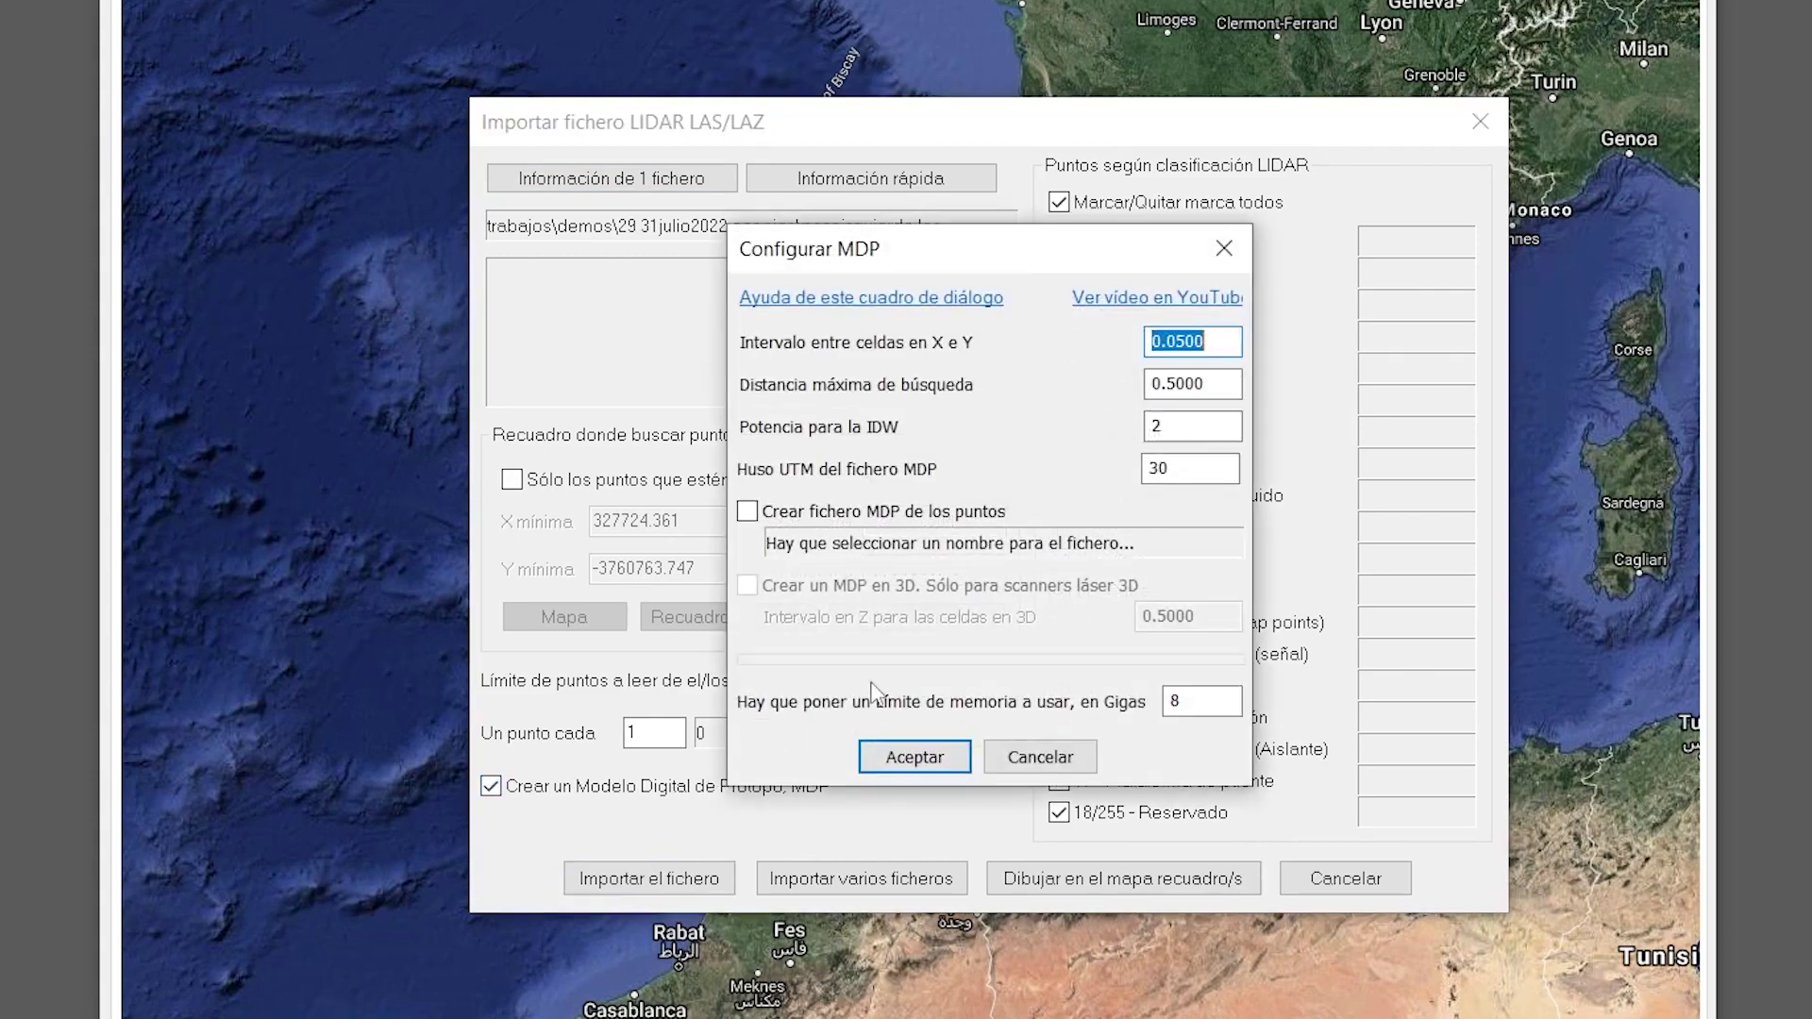
pyautogui.doubleClick(1213, 340)
pyautogui.moveTo(1234, 383); pyautogui.dragTo(1028, 366)
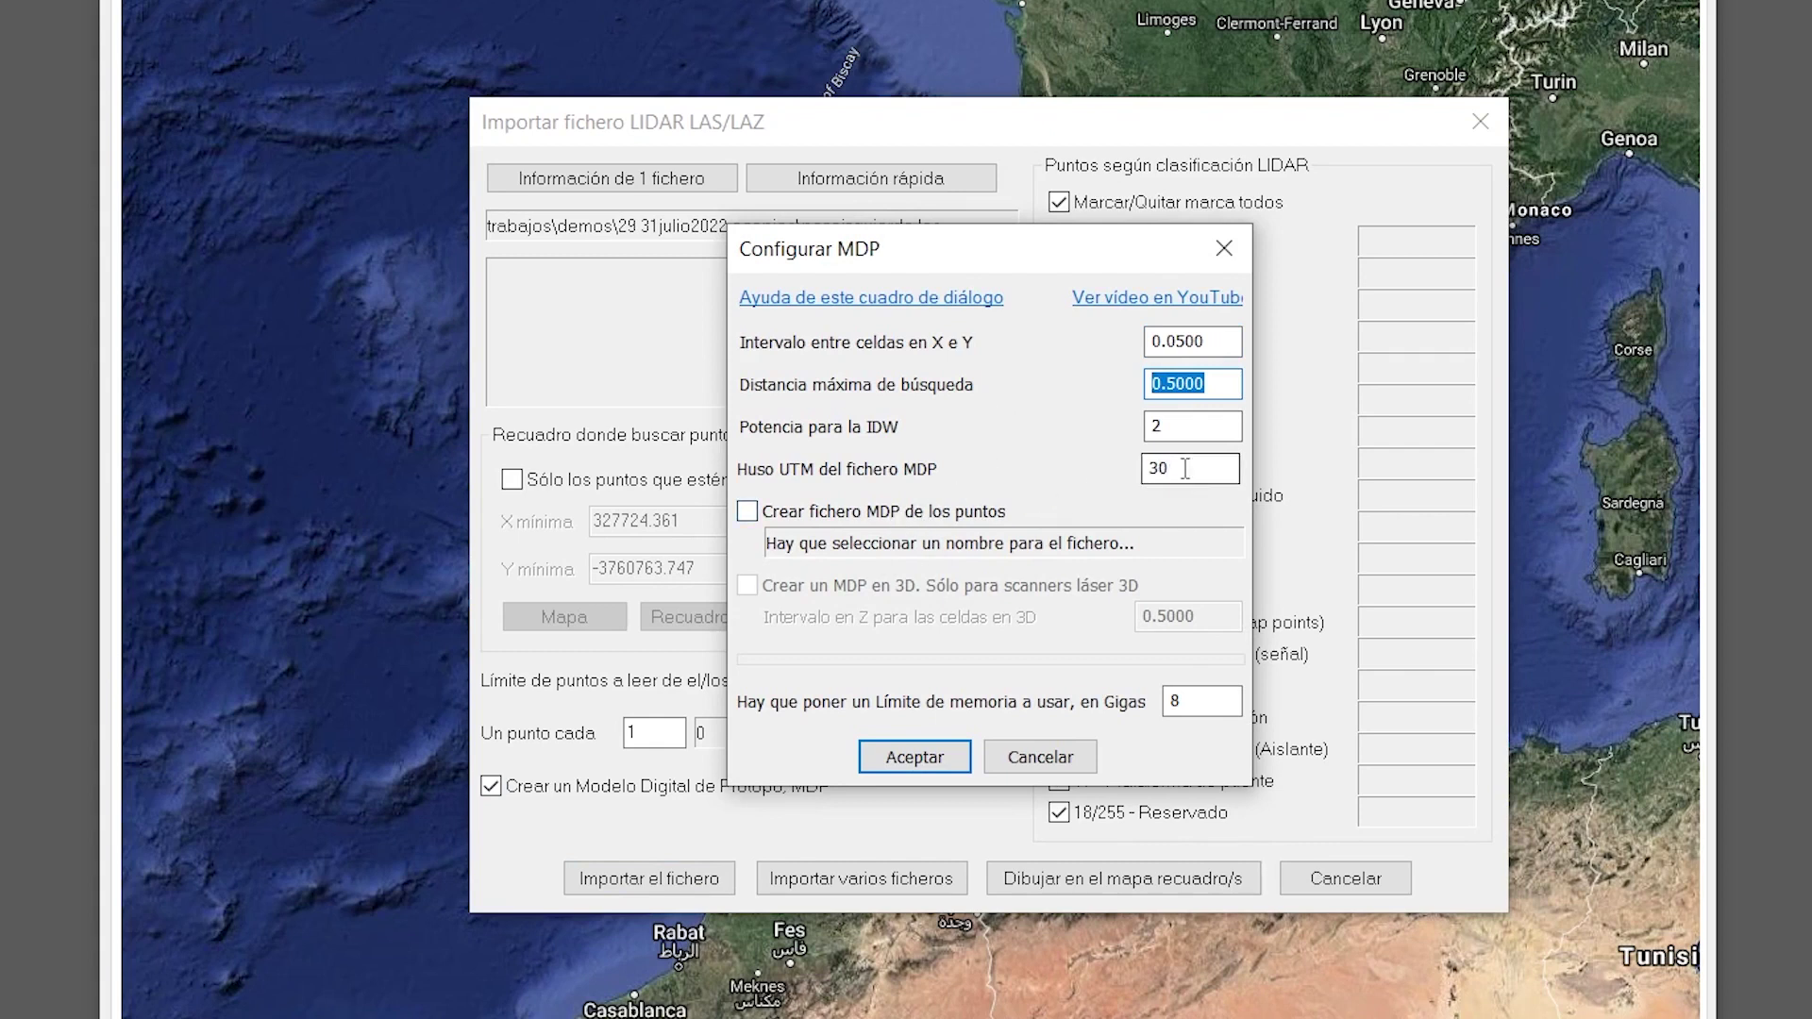
pyautogui.moveTo(1169, 475); pyautogui.dragTo(1100, 472)
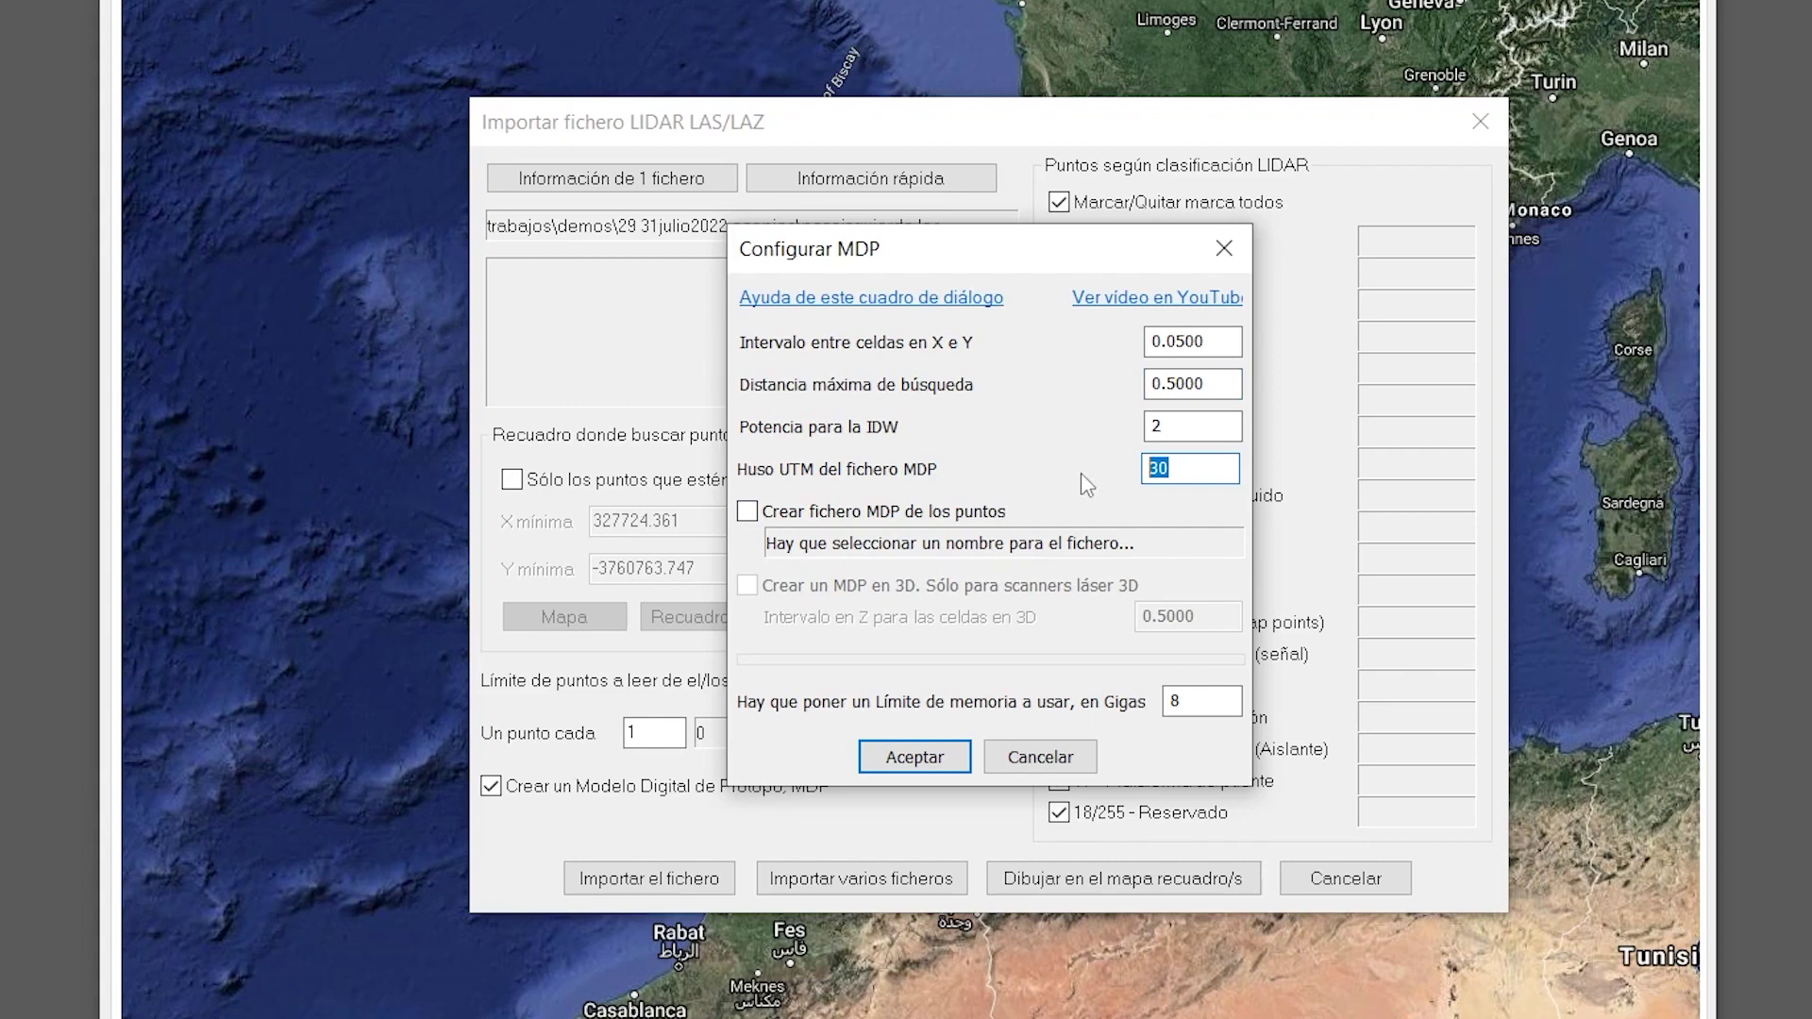
pyautogui.write('28')
# Save the model as PozoIzquierdo.mdp, accept the settings and start the LAS import.
pyautogui.click(912, 518)
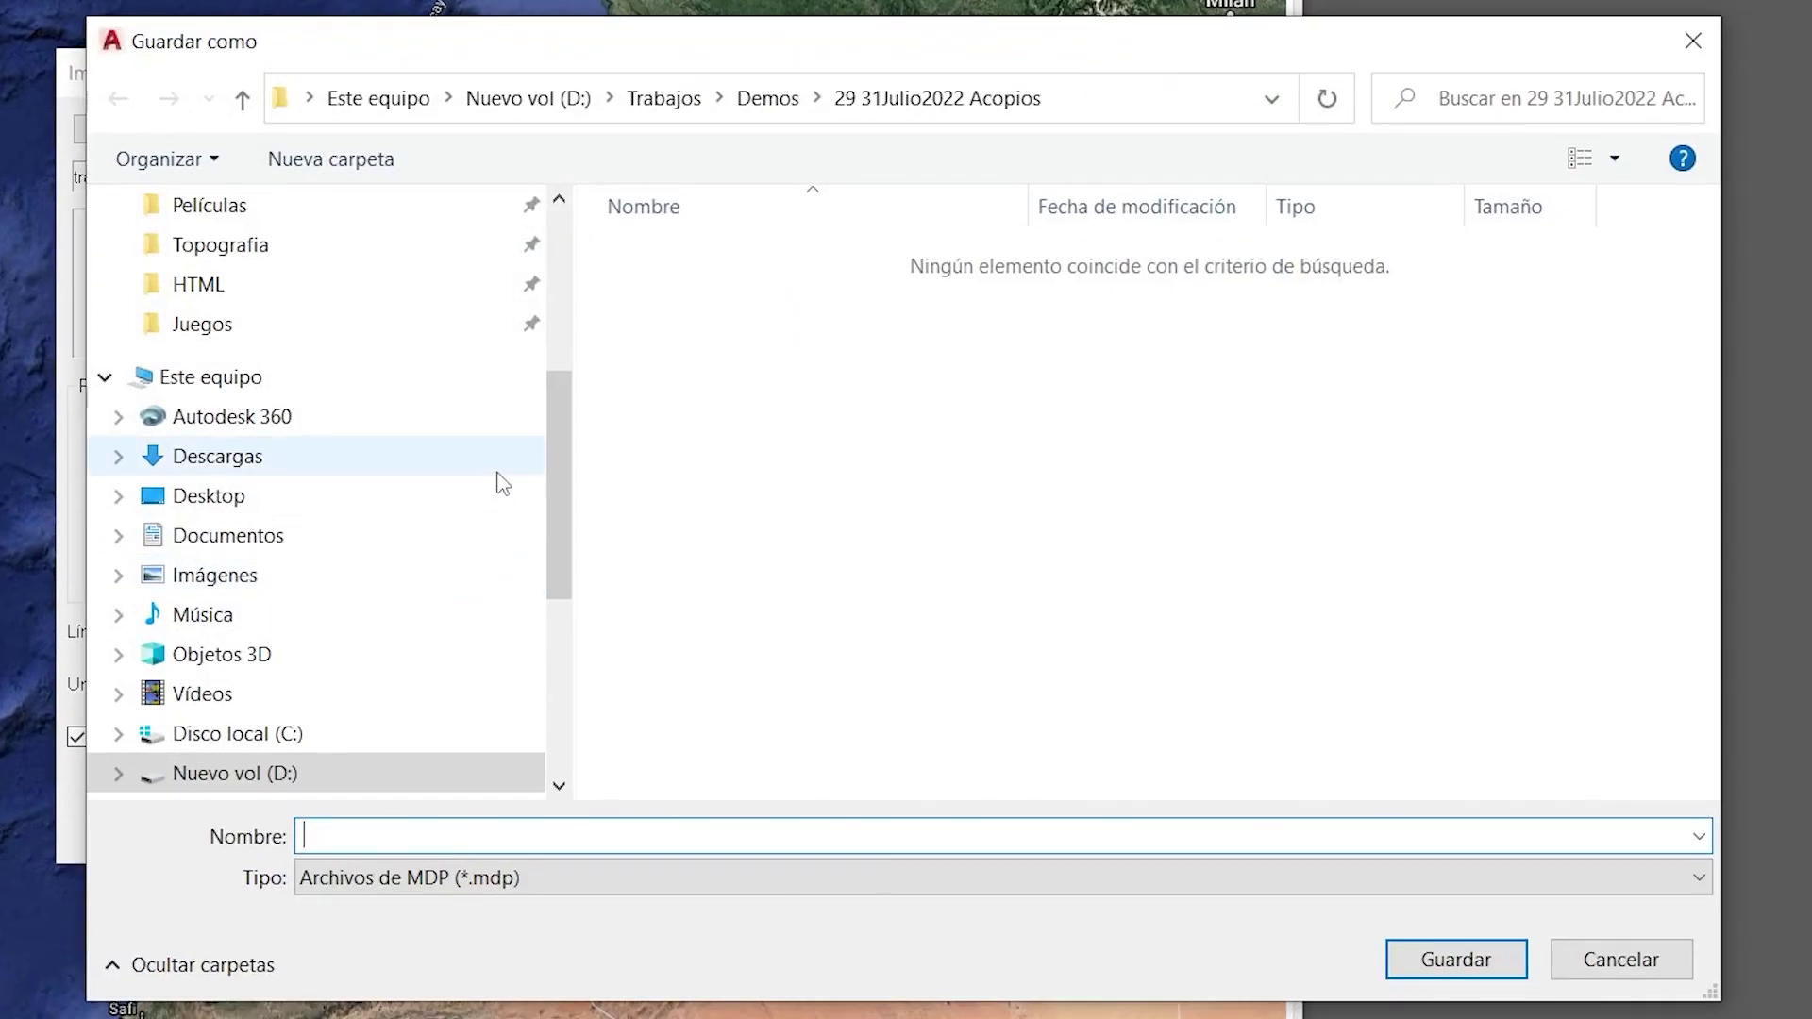
pyautogui.write('PozoIzquierdo')
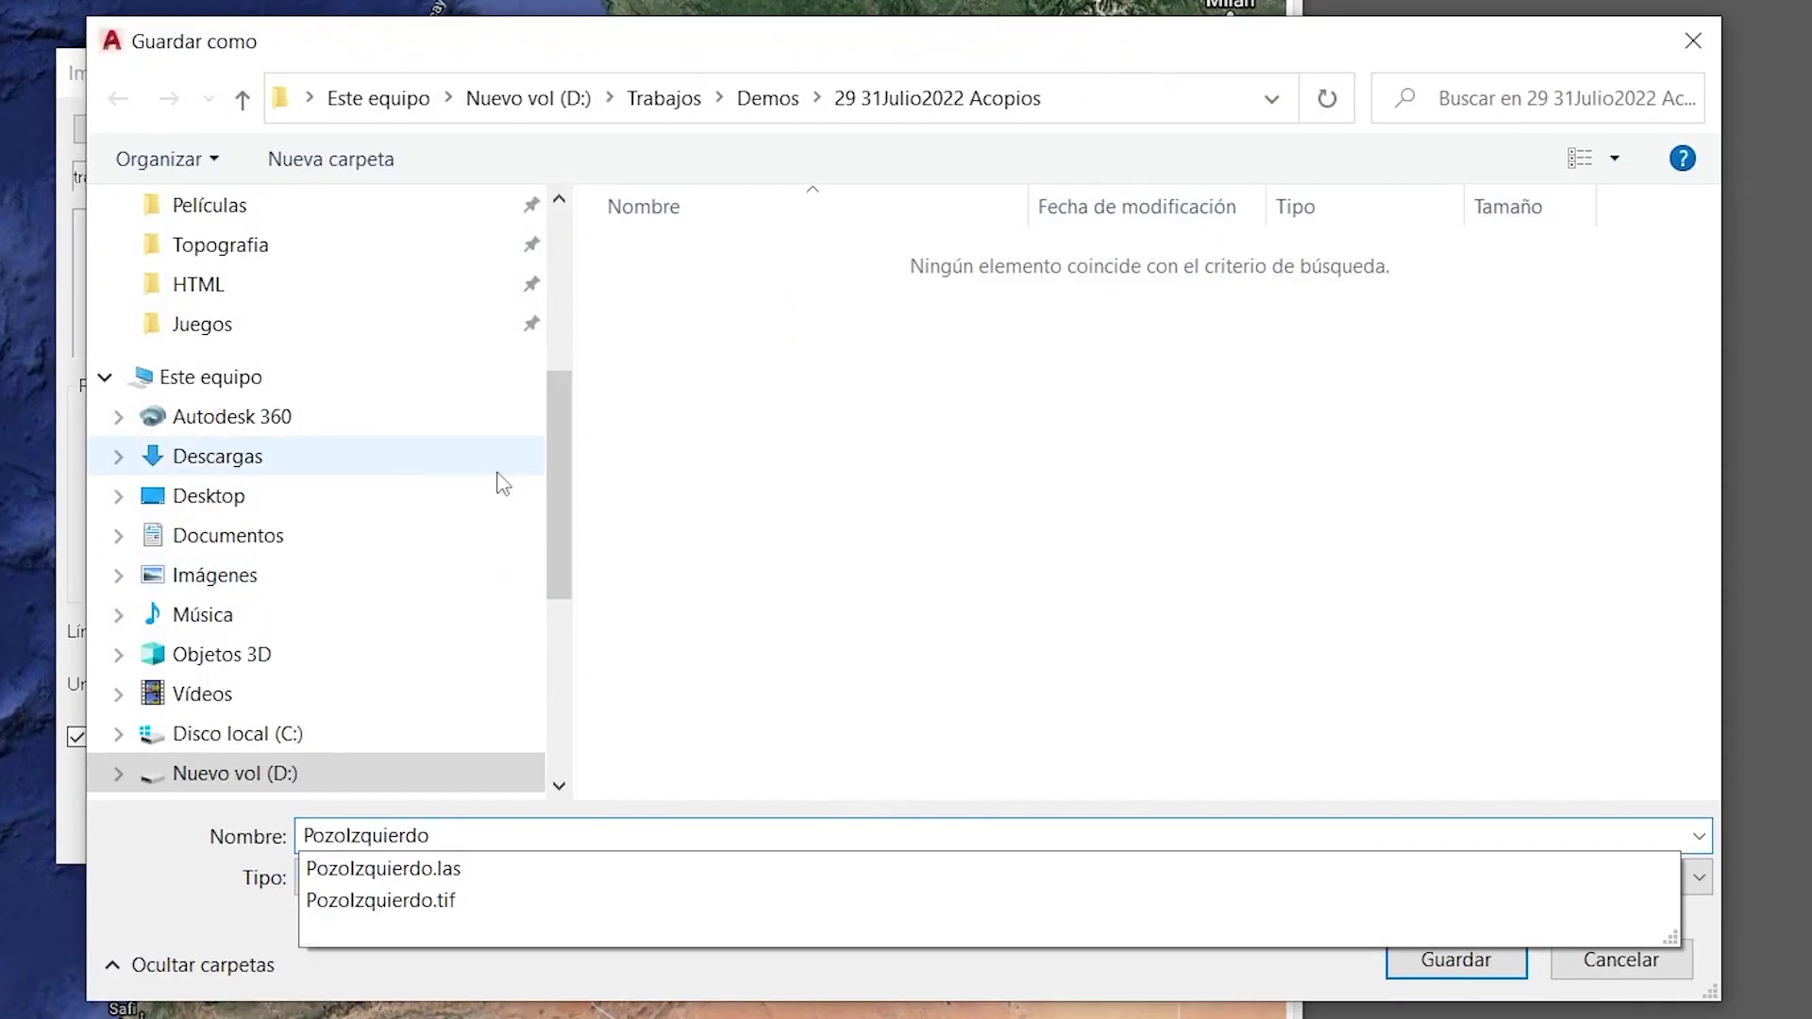
pyautogui.press('Return')
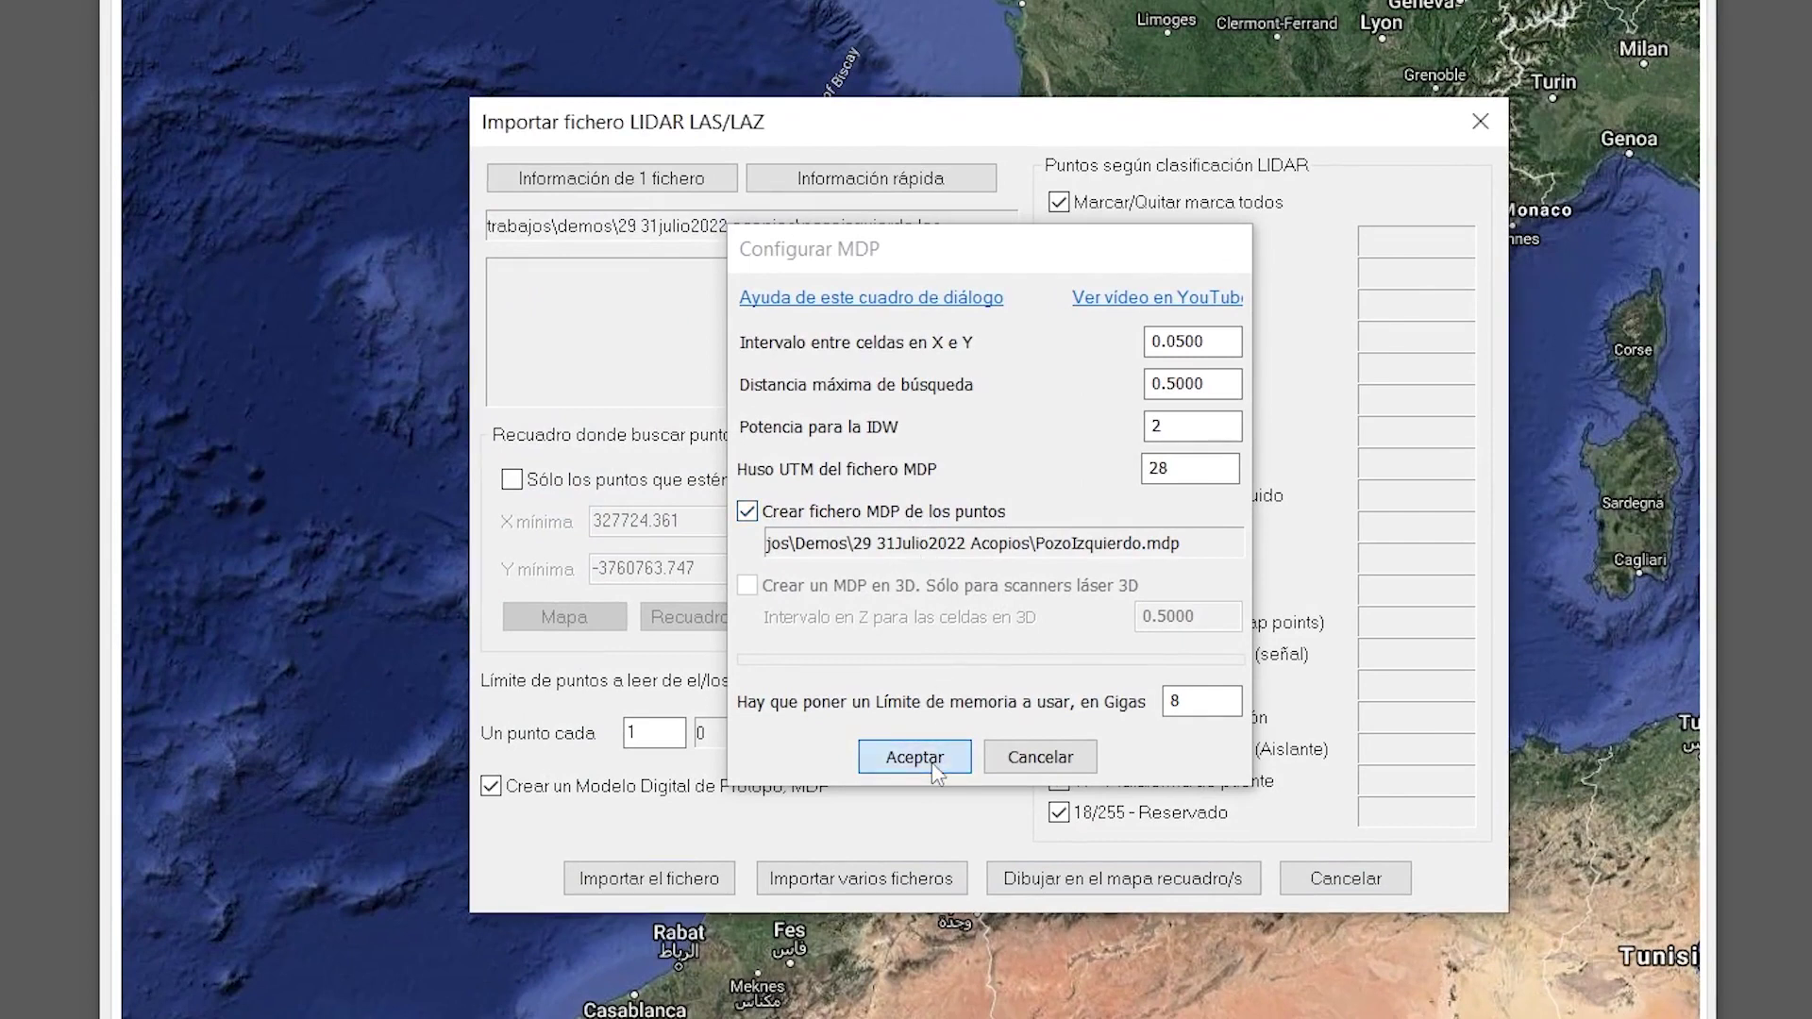
pyautogui.click(931, 761)
pyautogui.click(691, 891)
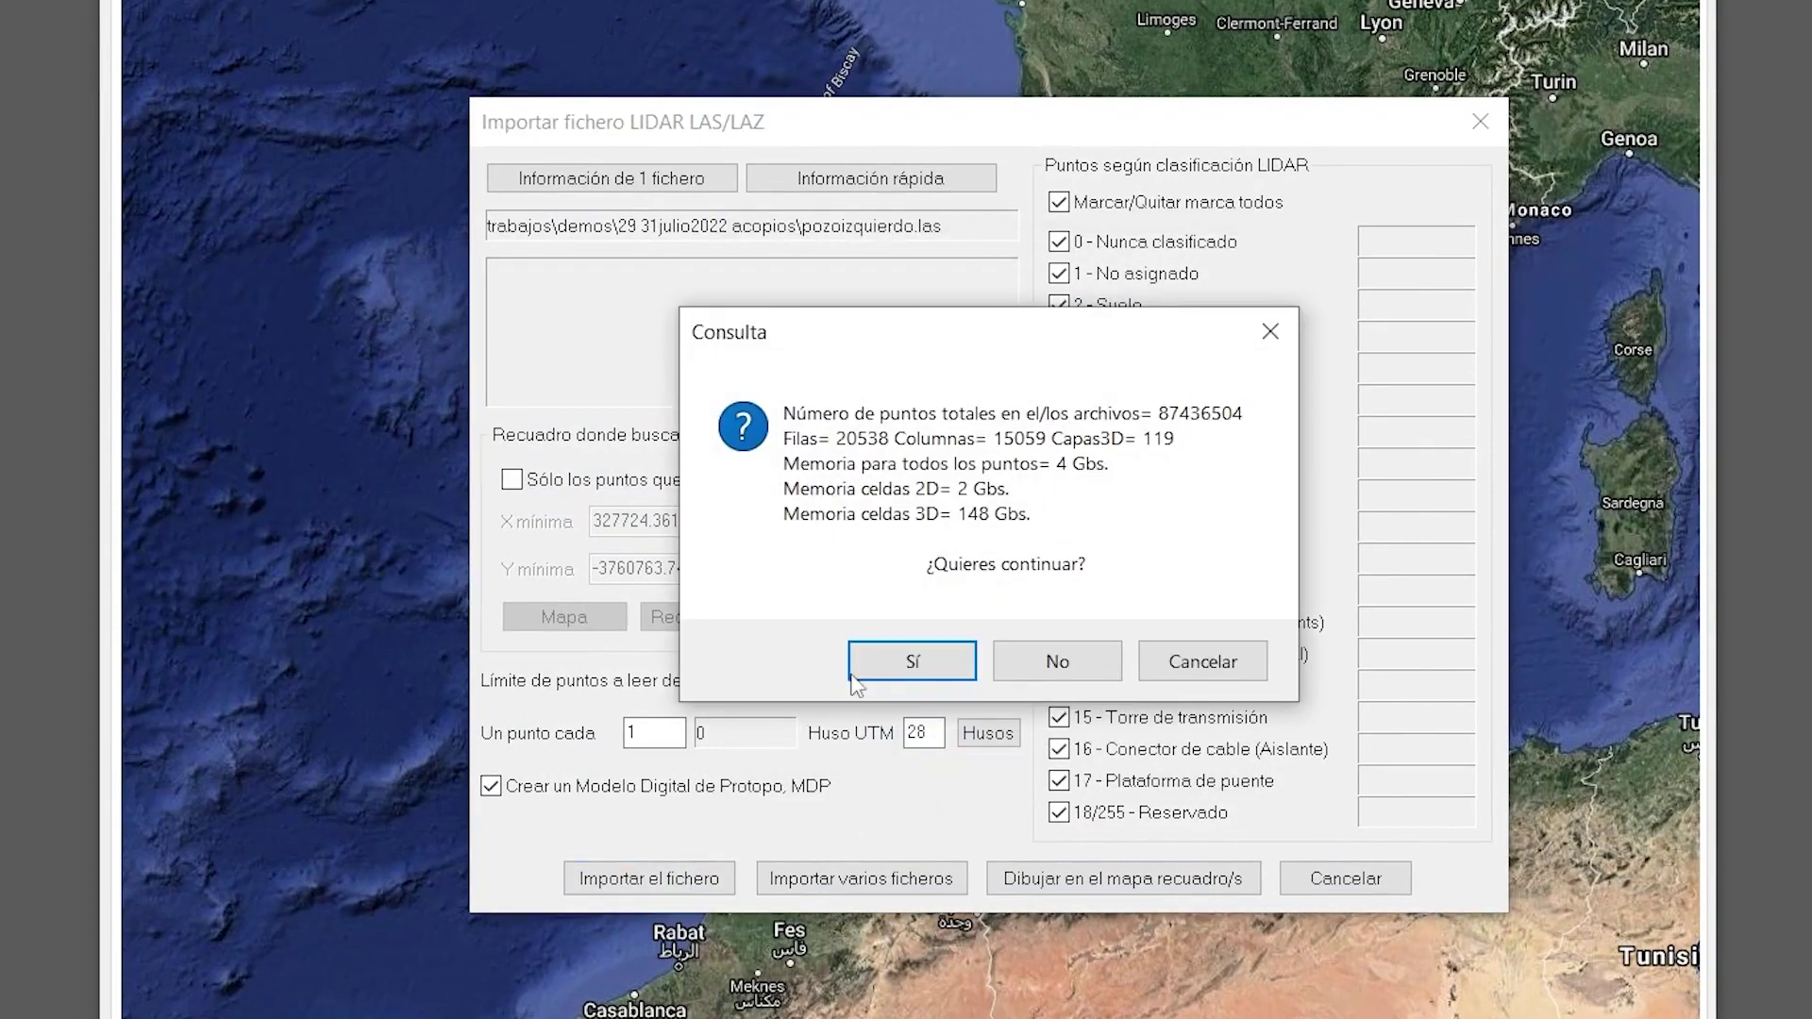
# Confirm importing the 87436504 points, then close the LanDTM preview of PozoIzquierdo.mdp.
pyautogui.click(866, 672)
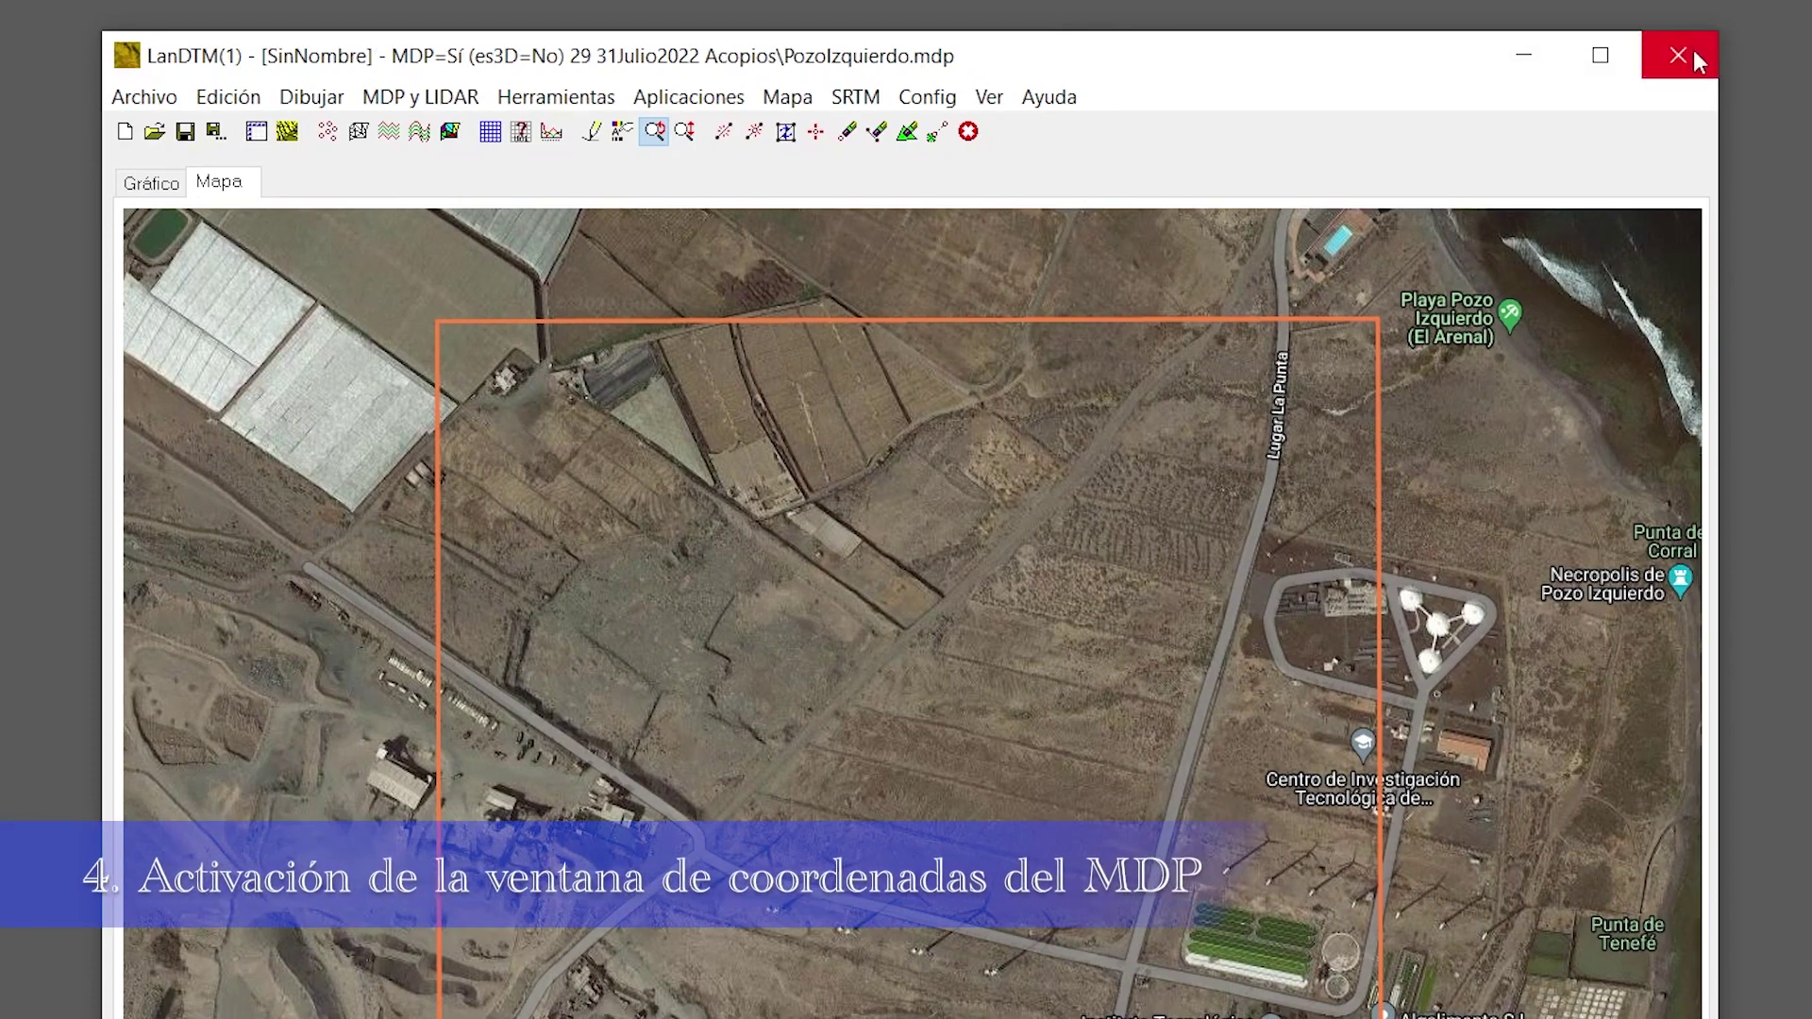
pyautogui.click(1692, 59)
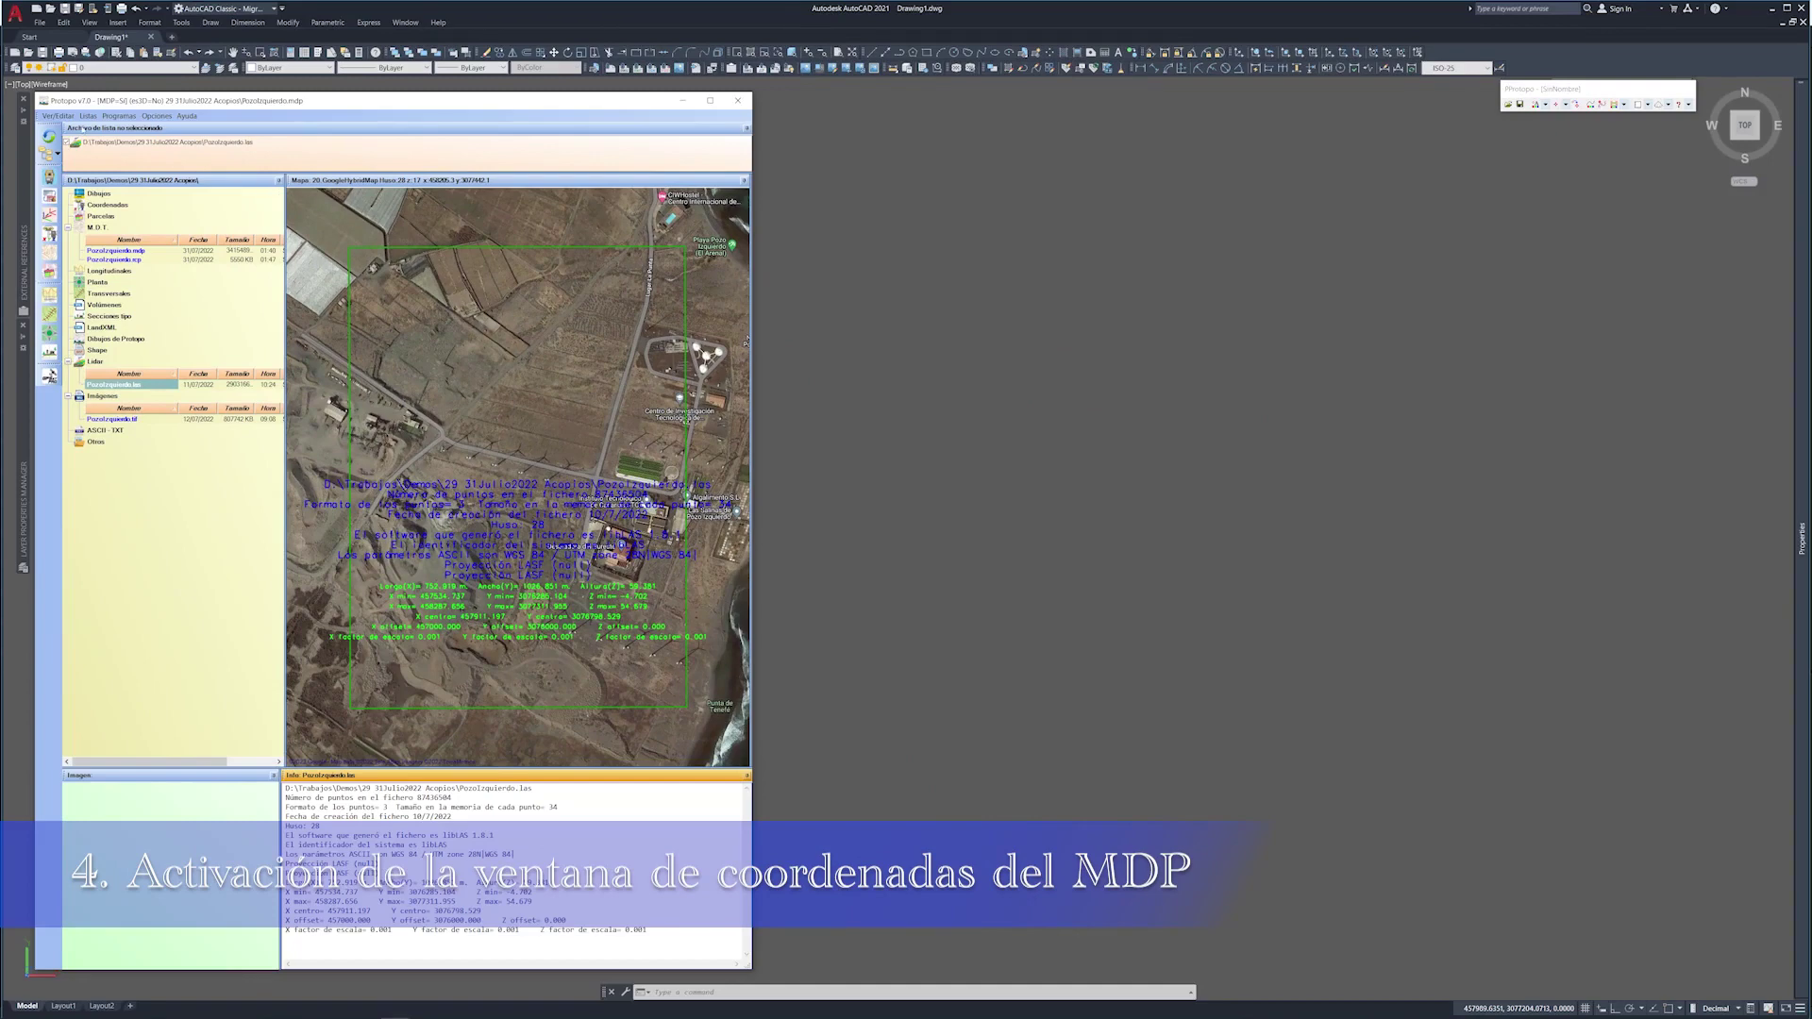
# Show the X, Y, Z coordinates of the active PozoIzquierdo.mdp model from Ver/Editar.
pyautogui.click(58, 116)
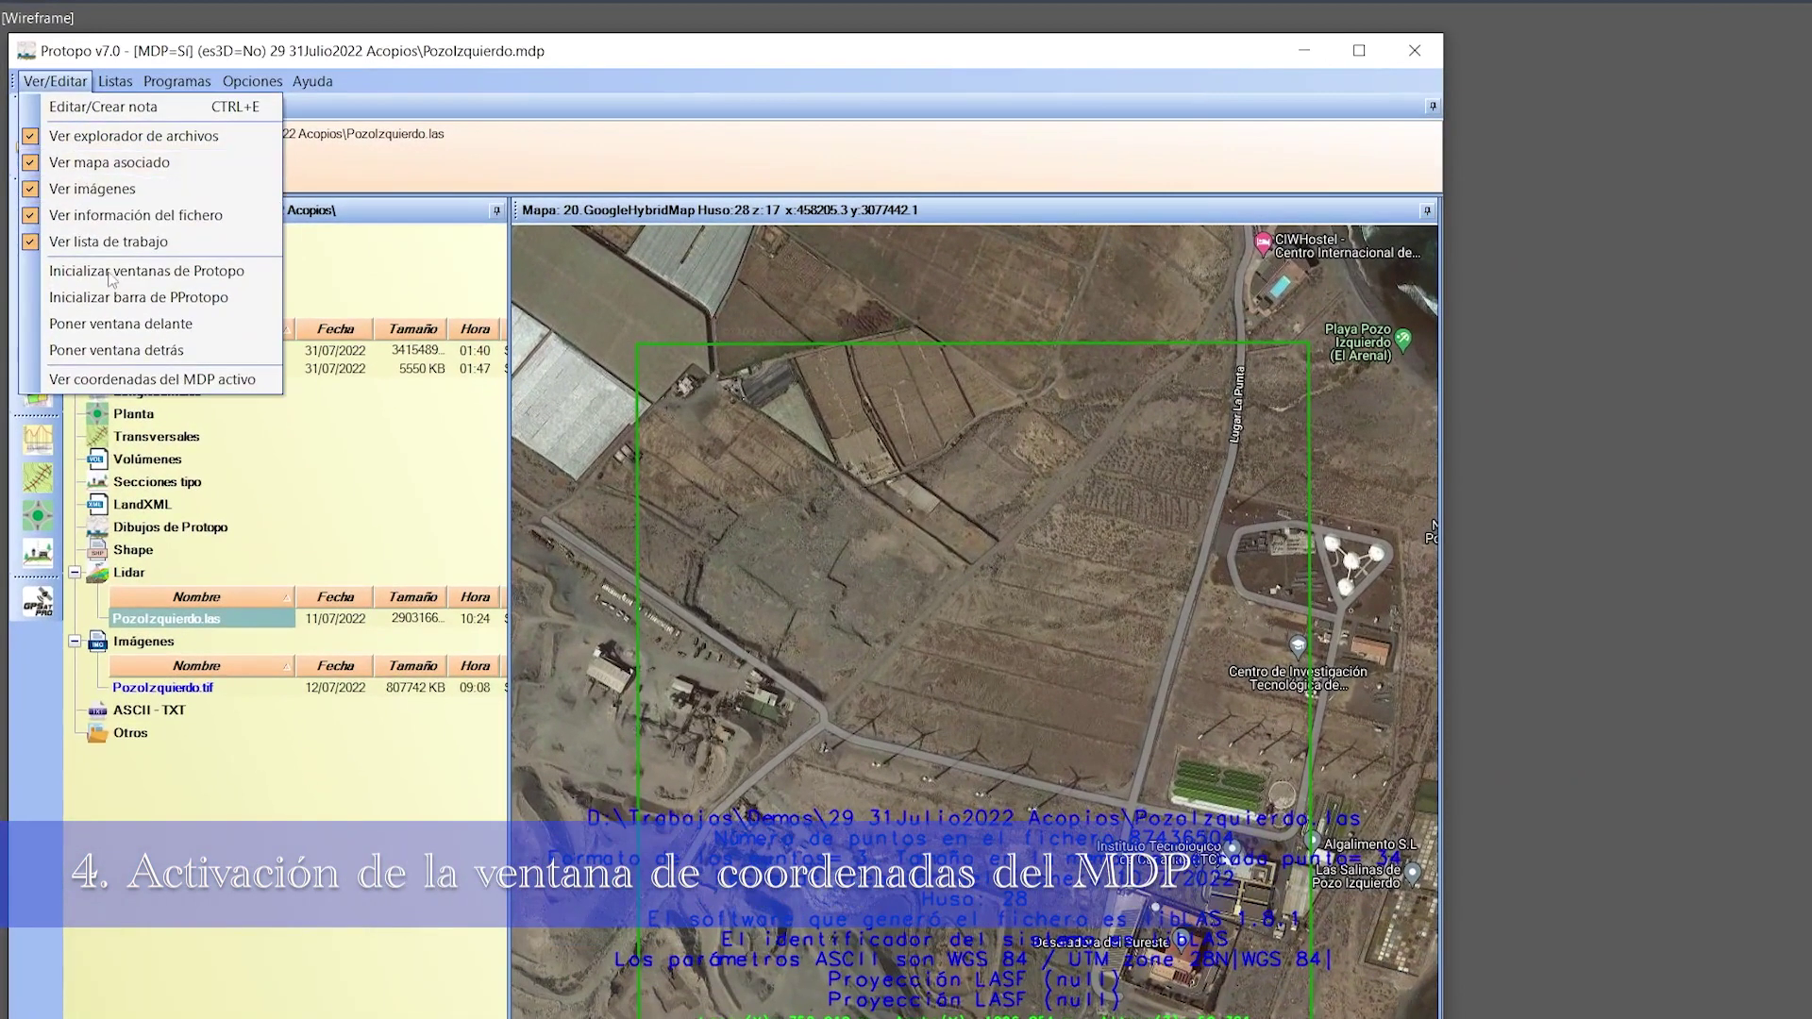
pyautogui.click(123, 378)
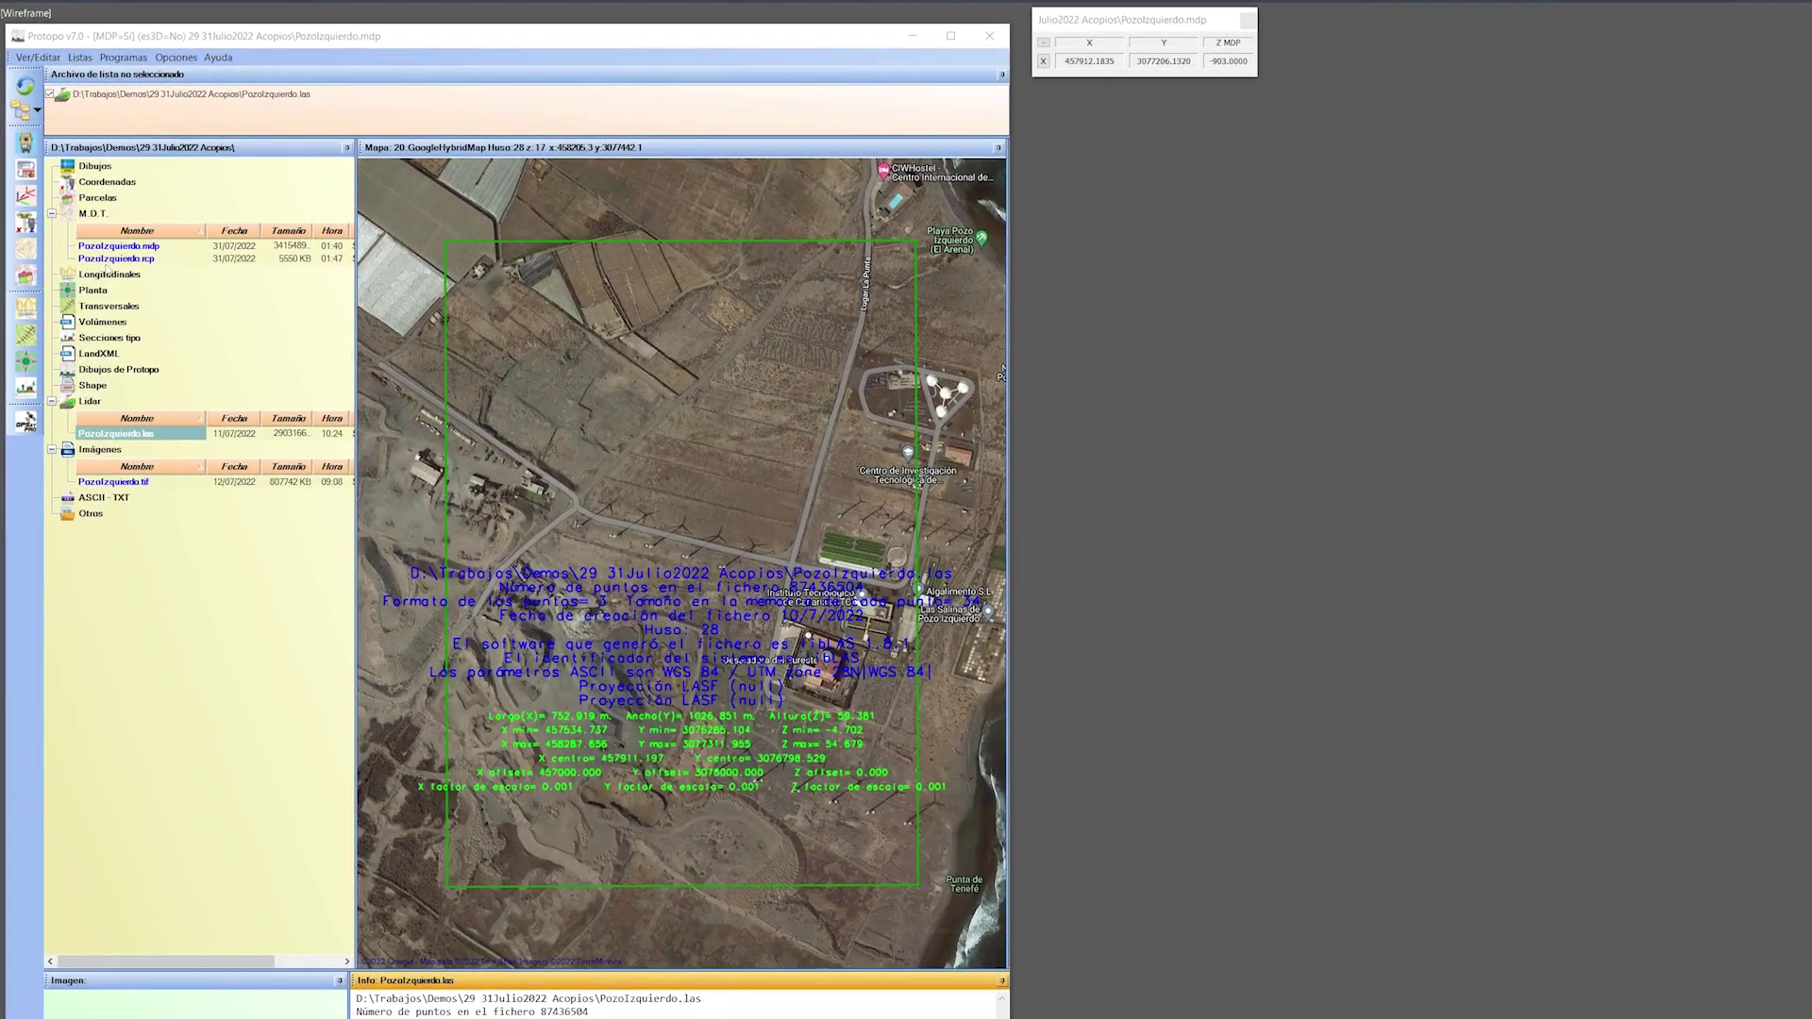
pyautogui.click(123, 245)
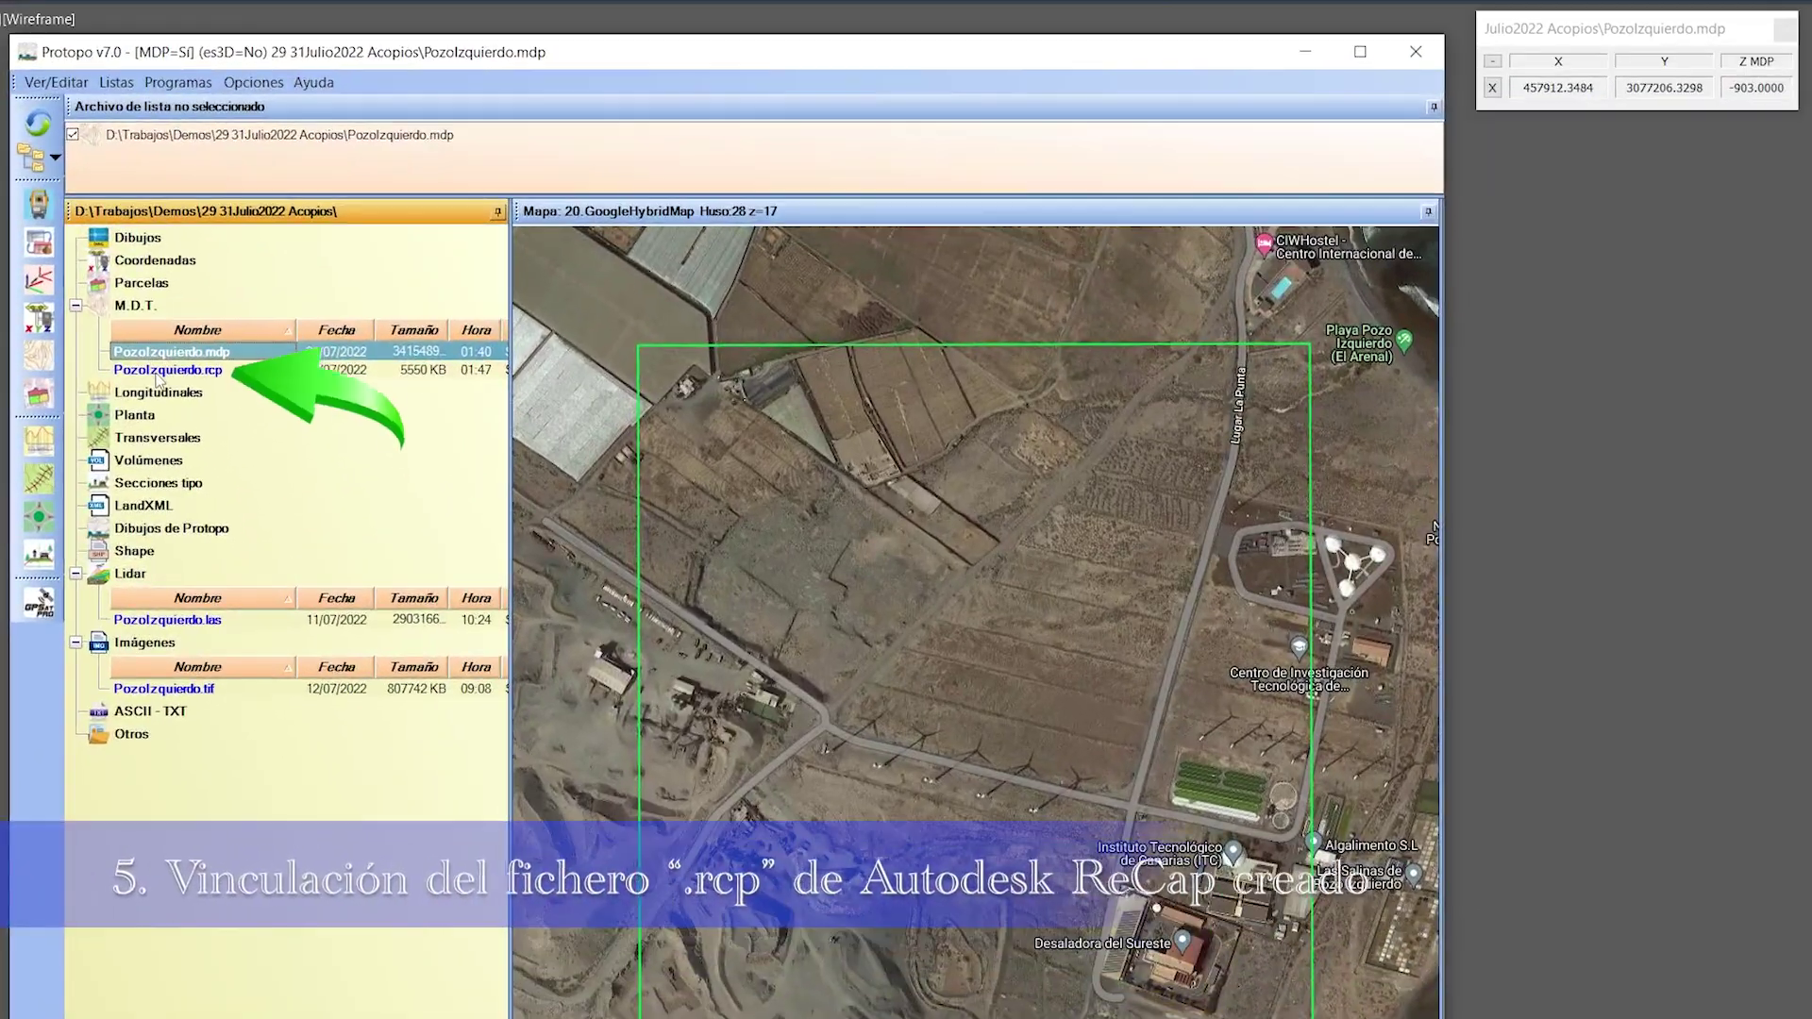
# Attach PozoIzquierdo.rcp to the drawing and orbit and zoom in on the stockpiles.
pyautogui.click(161, 371)
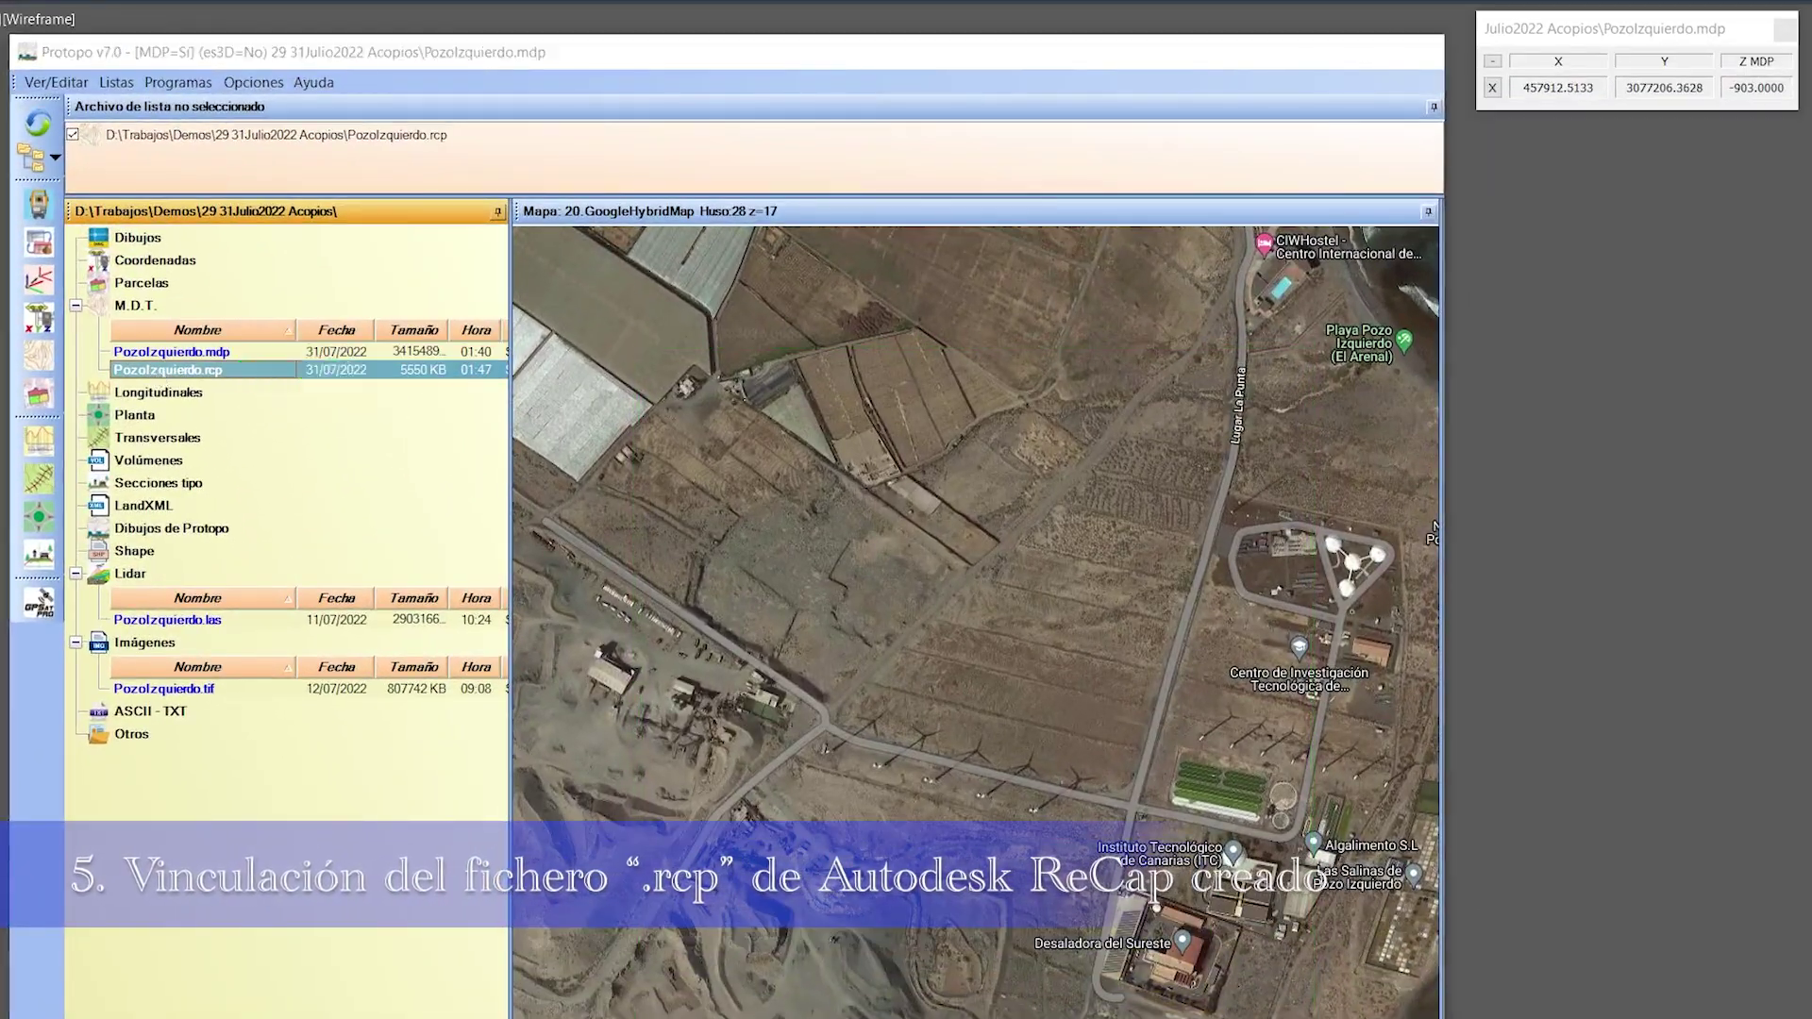
pyautogui.doubleClick(161, 374)
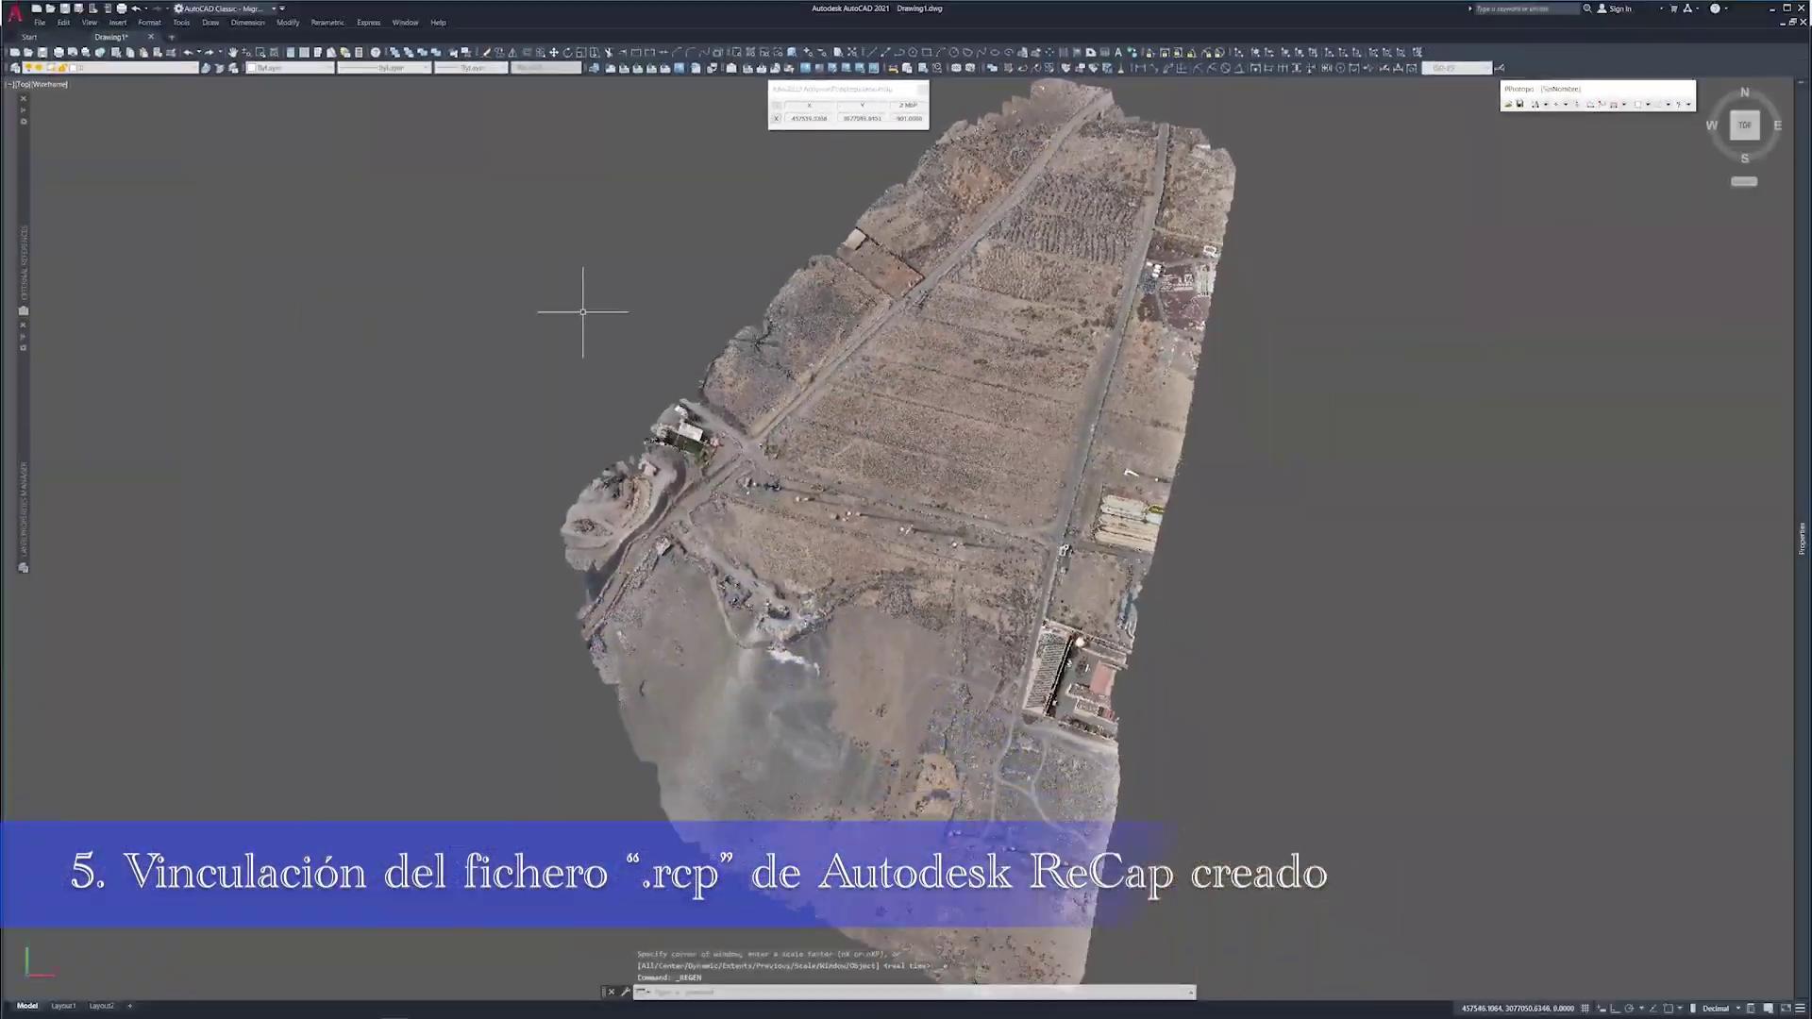
pyautogui.scroll(2, 991, 188)
pyautogui.keyDown('shift'); pyautogui.moveTo(961, 325); pyautogui.dragTo(988, 144, button='middle'); pyautogui.keyUp('shift')
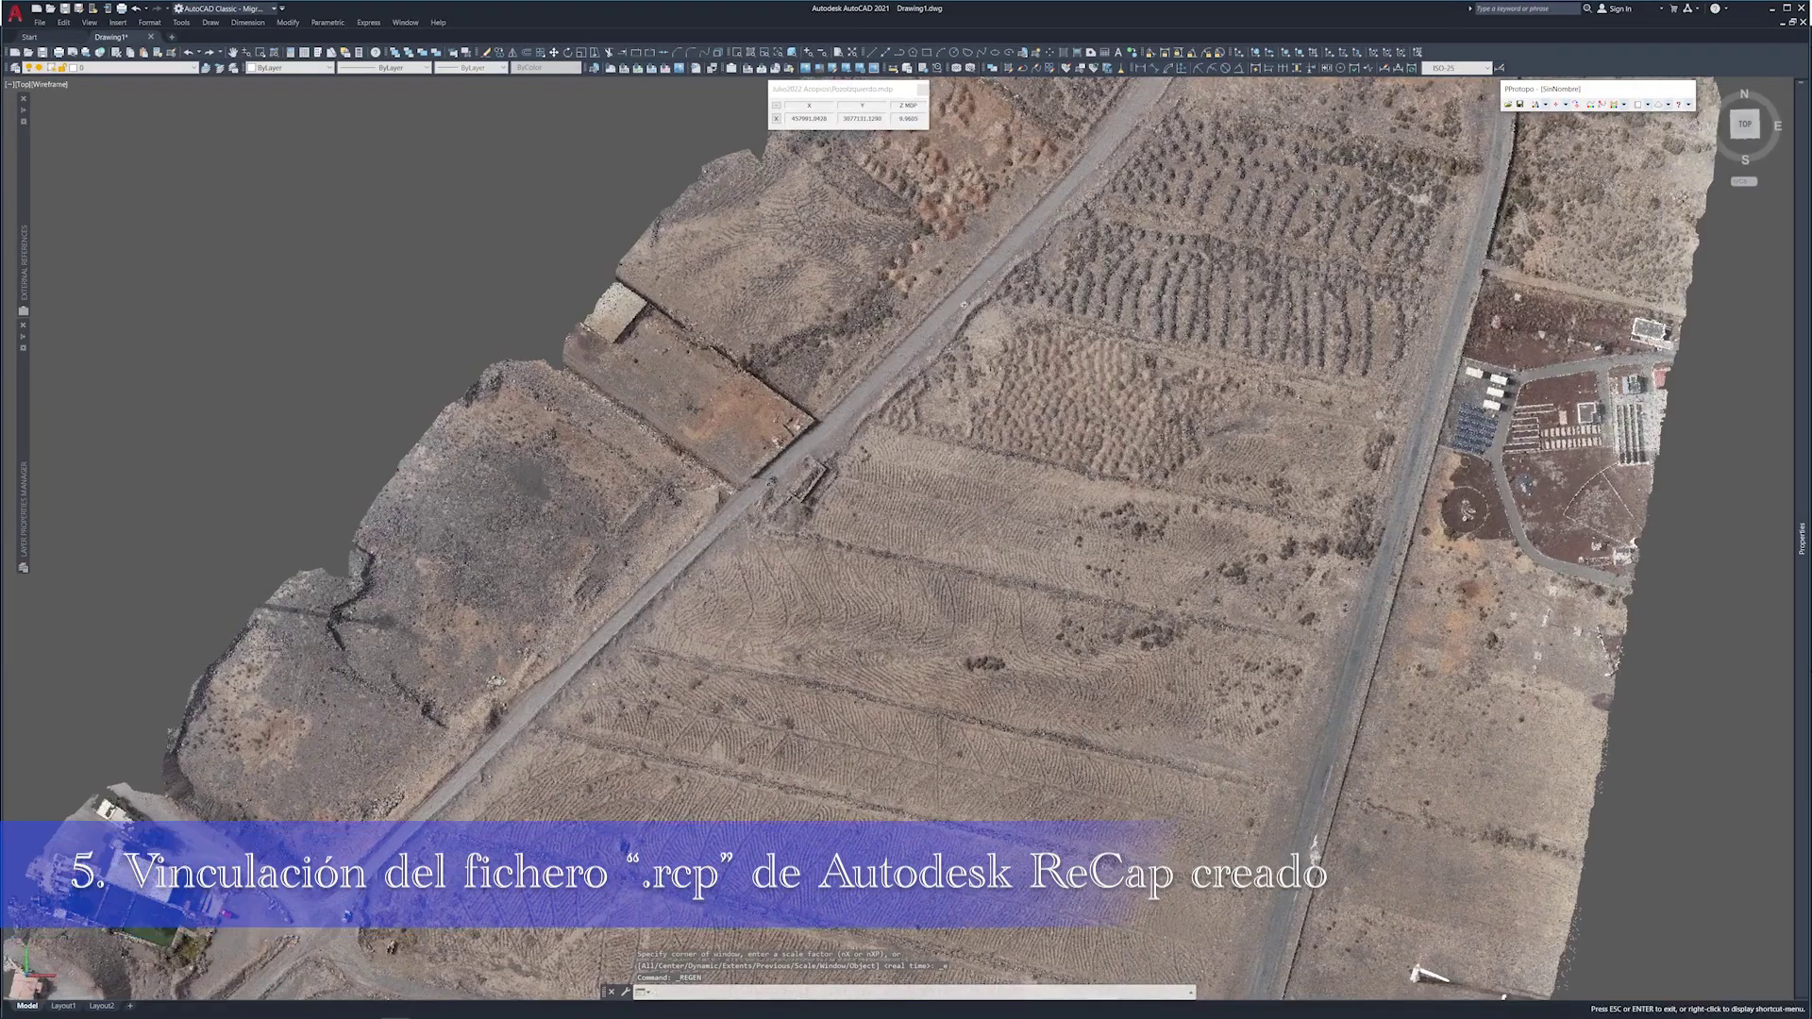
pyautogui.press('Escape')
pyautogui.scroll(3, 694, 656)
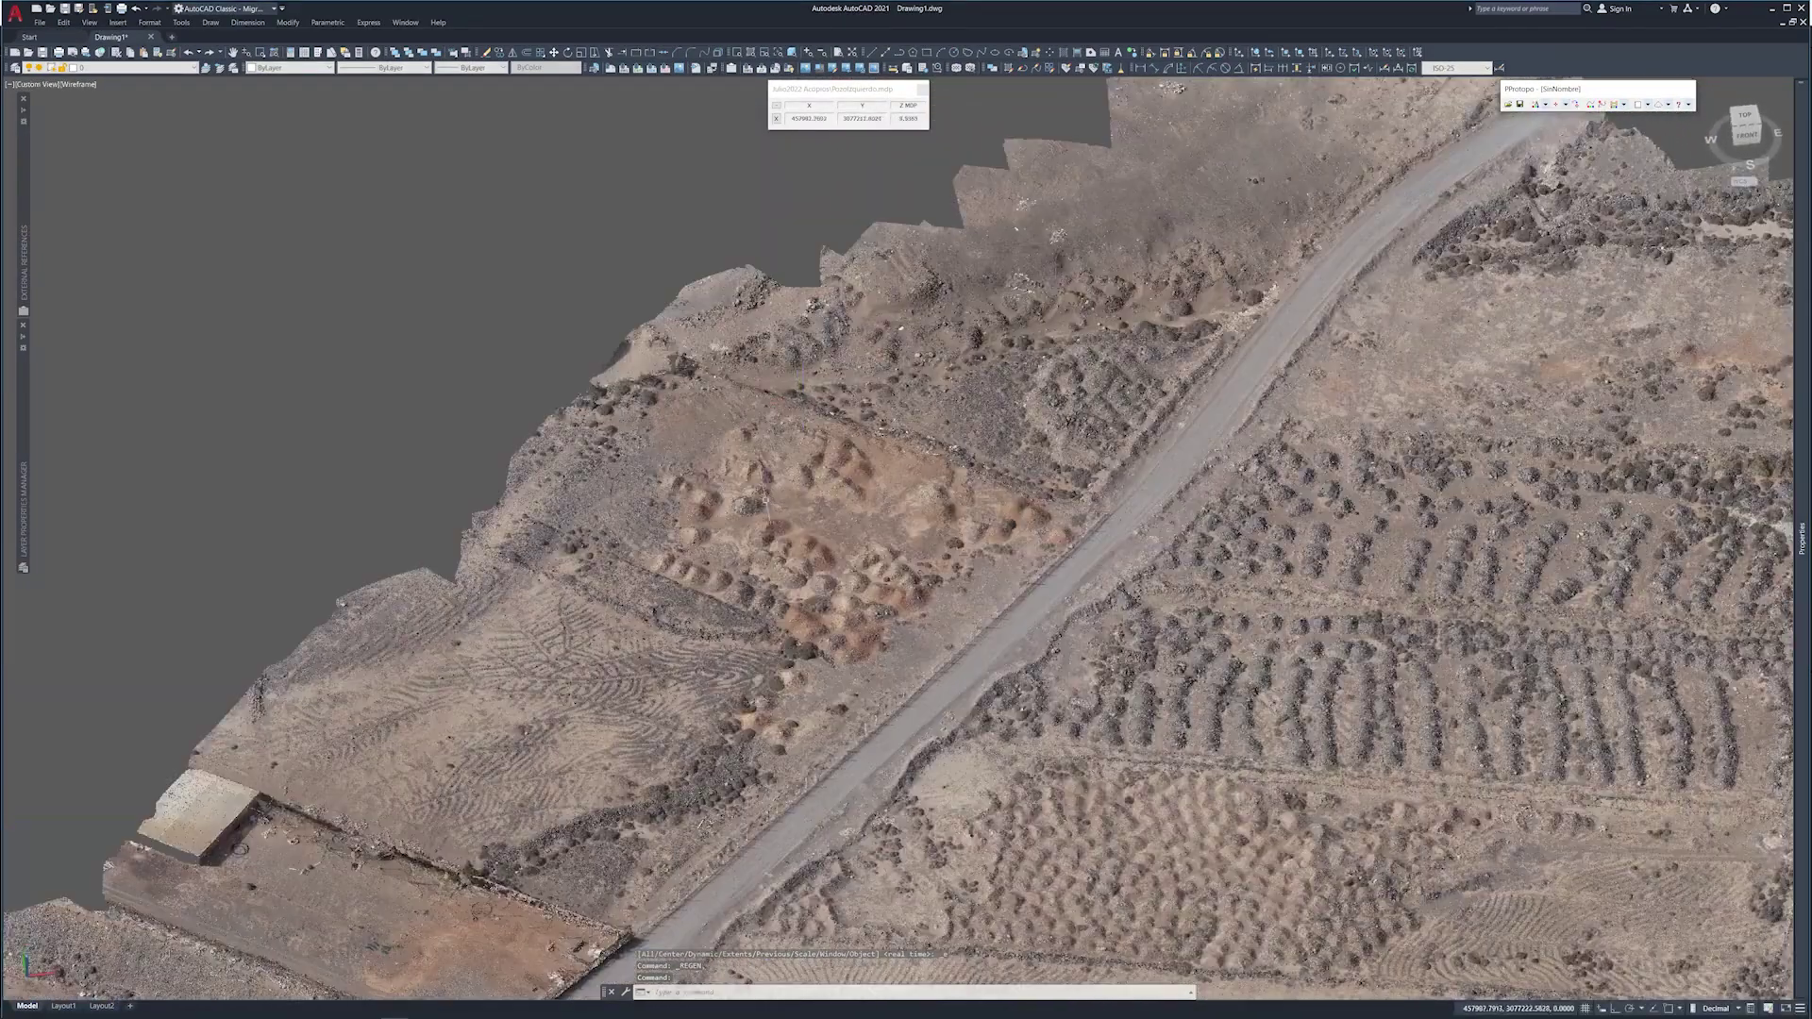
pyautogui.scroll(1, 693, 656)
pyautogui.scroll(1, 693, 655)
pyautogui.moveTo(745, 529); pyautogui.dragTo(868, 279, button='middle')
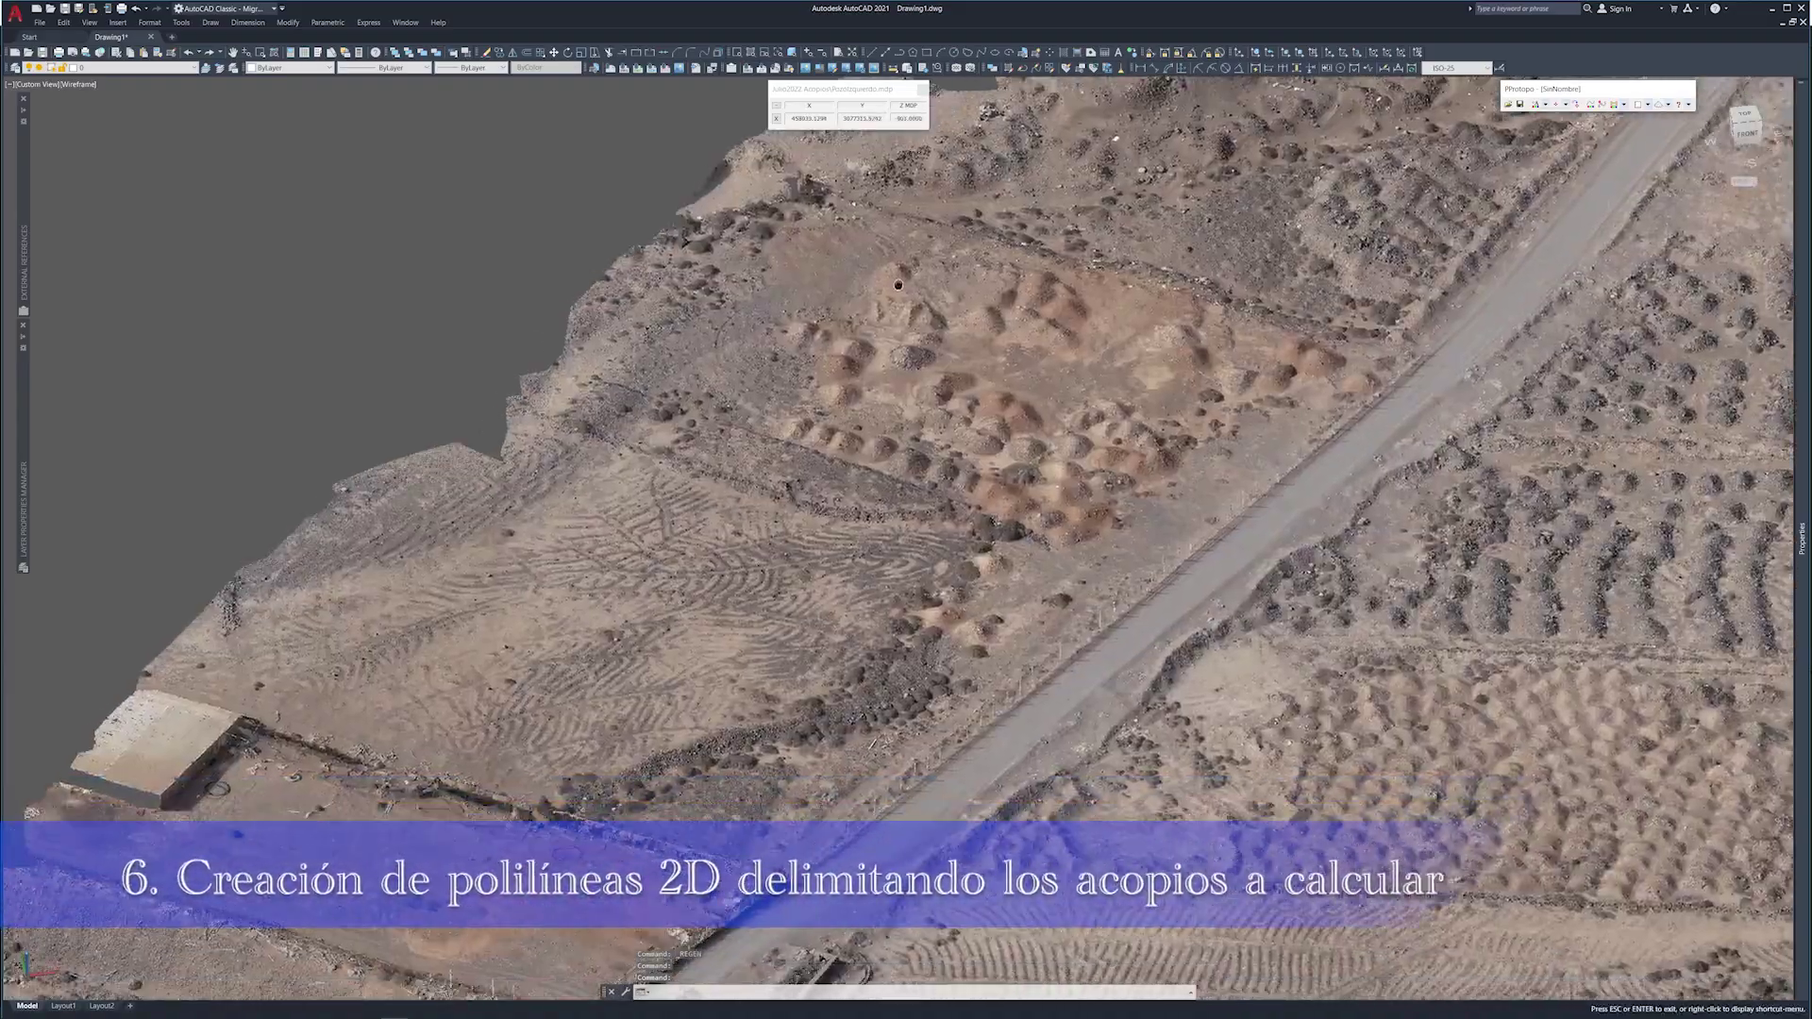
pyautogui.scroll(3, 811, 604)
pyautogui.scroll(3, 811, 604)
# Switch to the TOP view and zoom and pan until the stockpile row fills the screen.
pyautogui.scroll(-2, 895, 452)
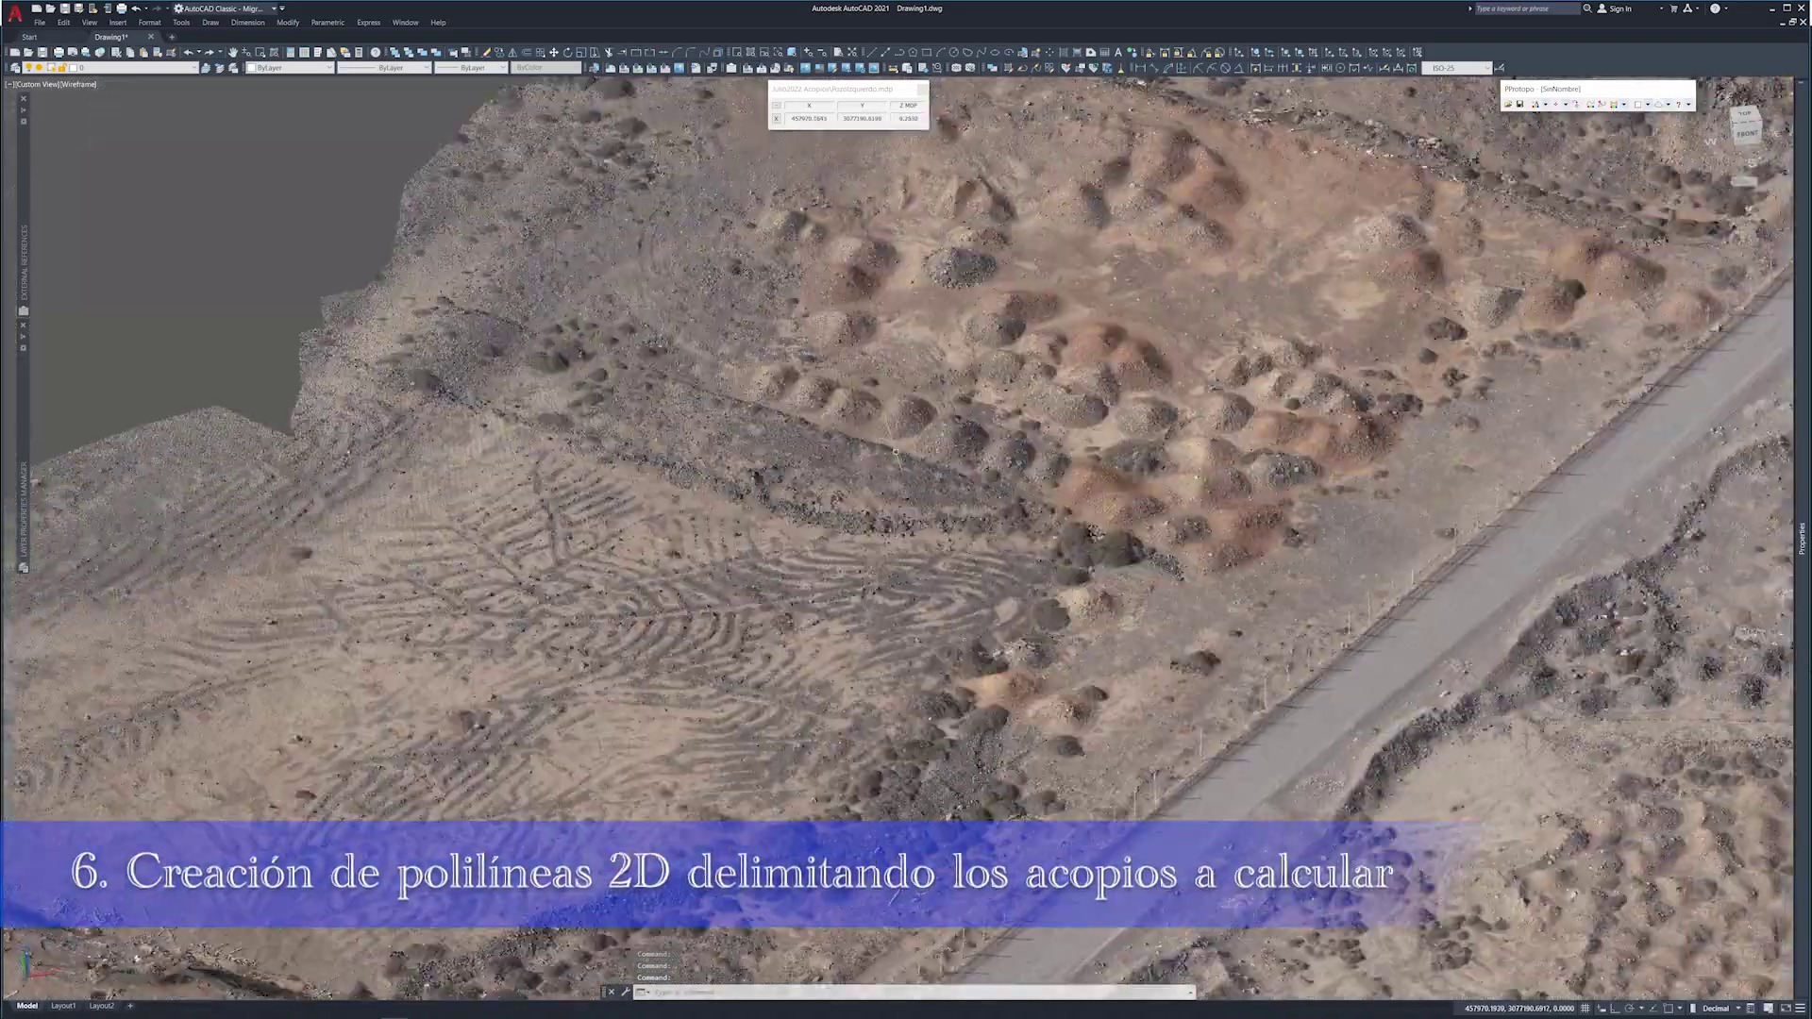
pyautogui.scroll(-3, 879, 497)
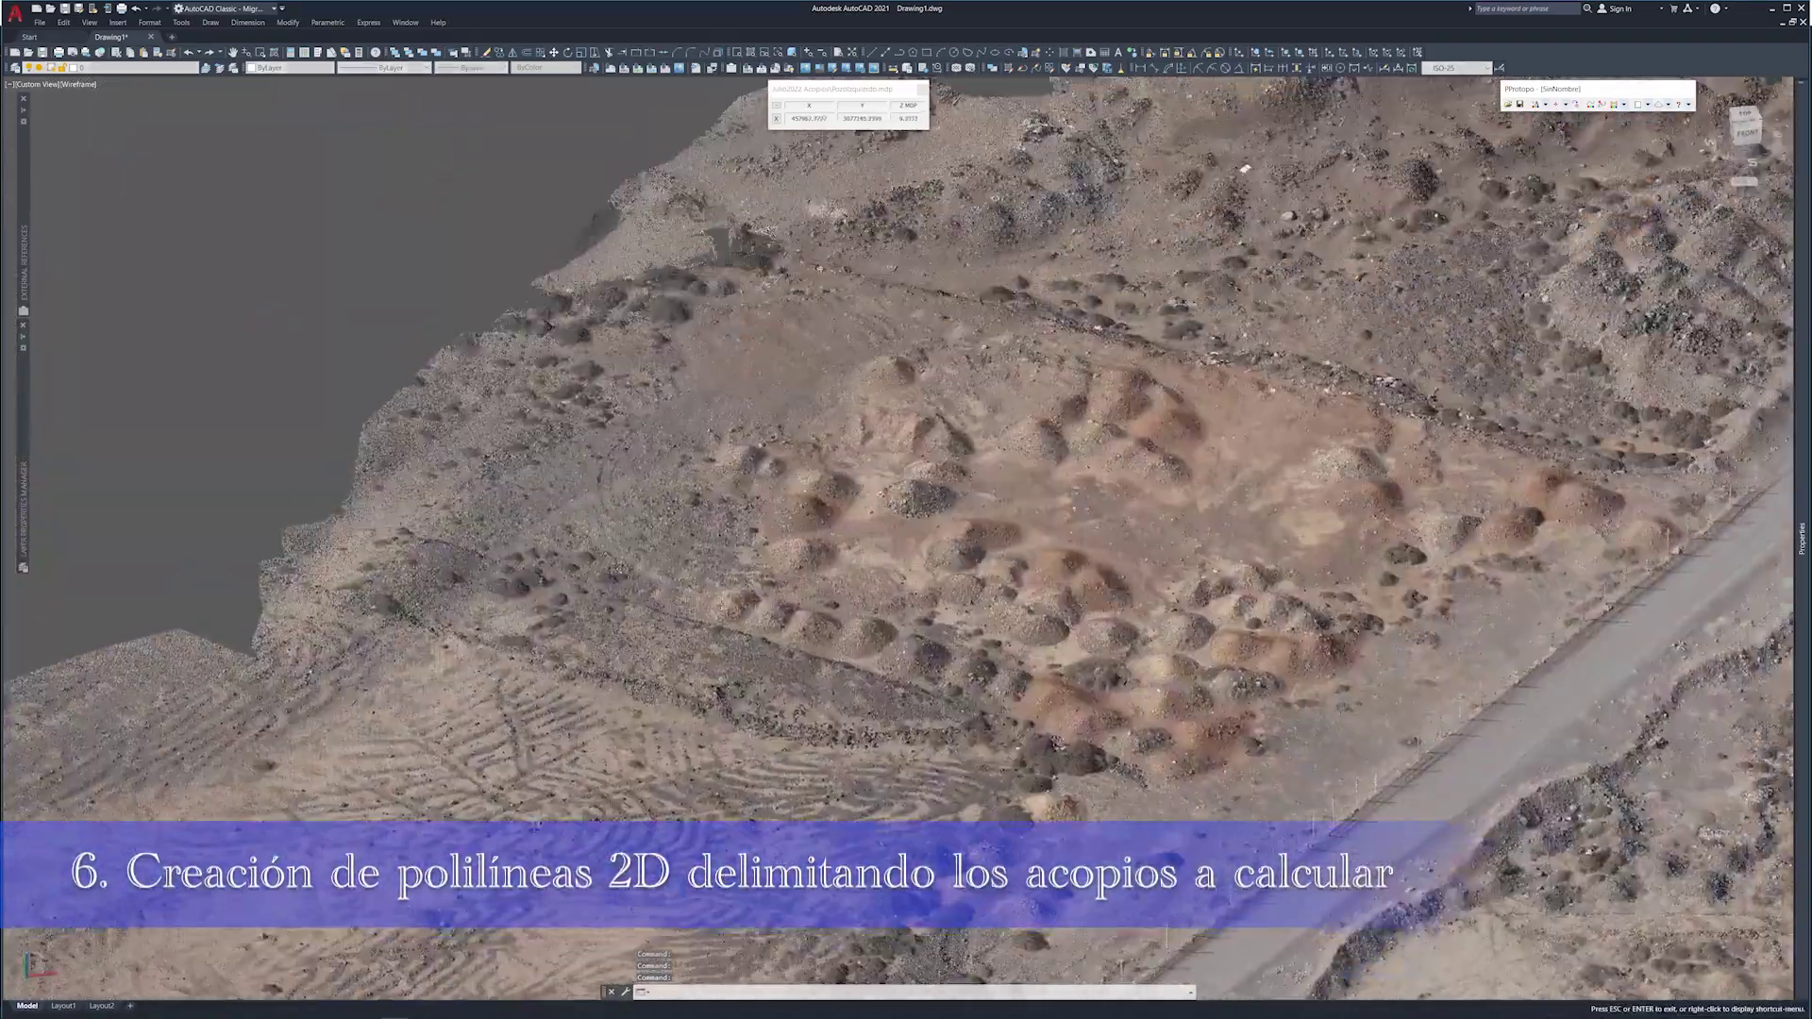
pyautogui.scroll(1, 882, 486)
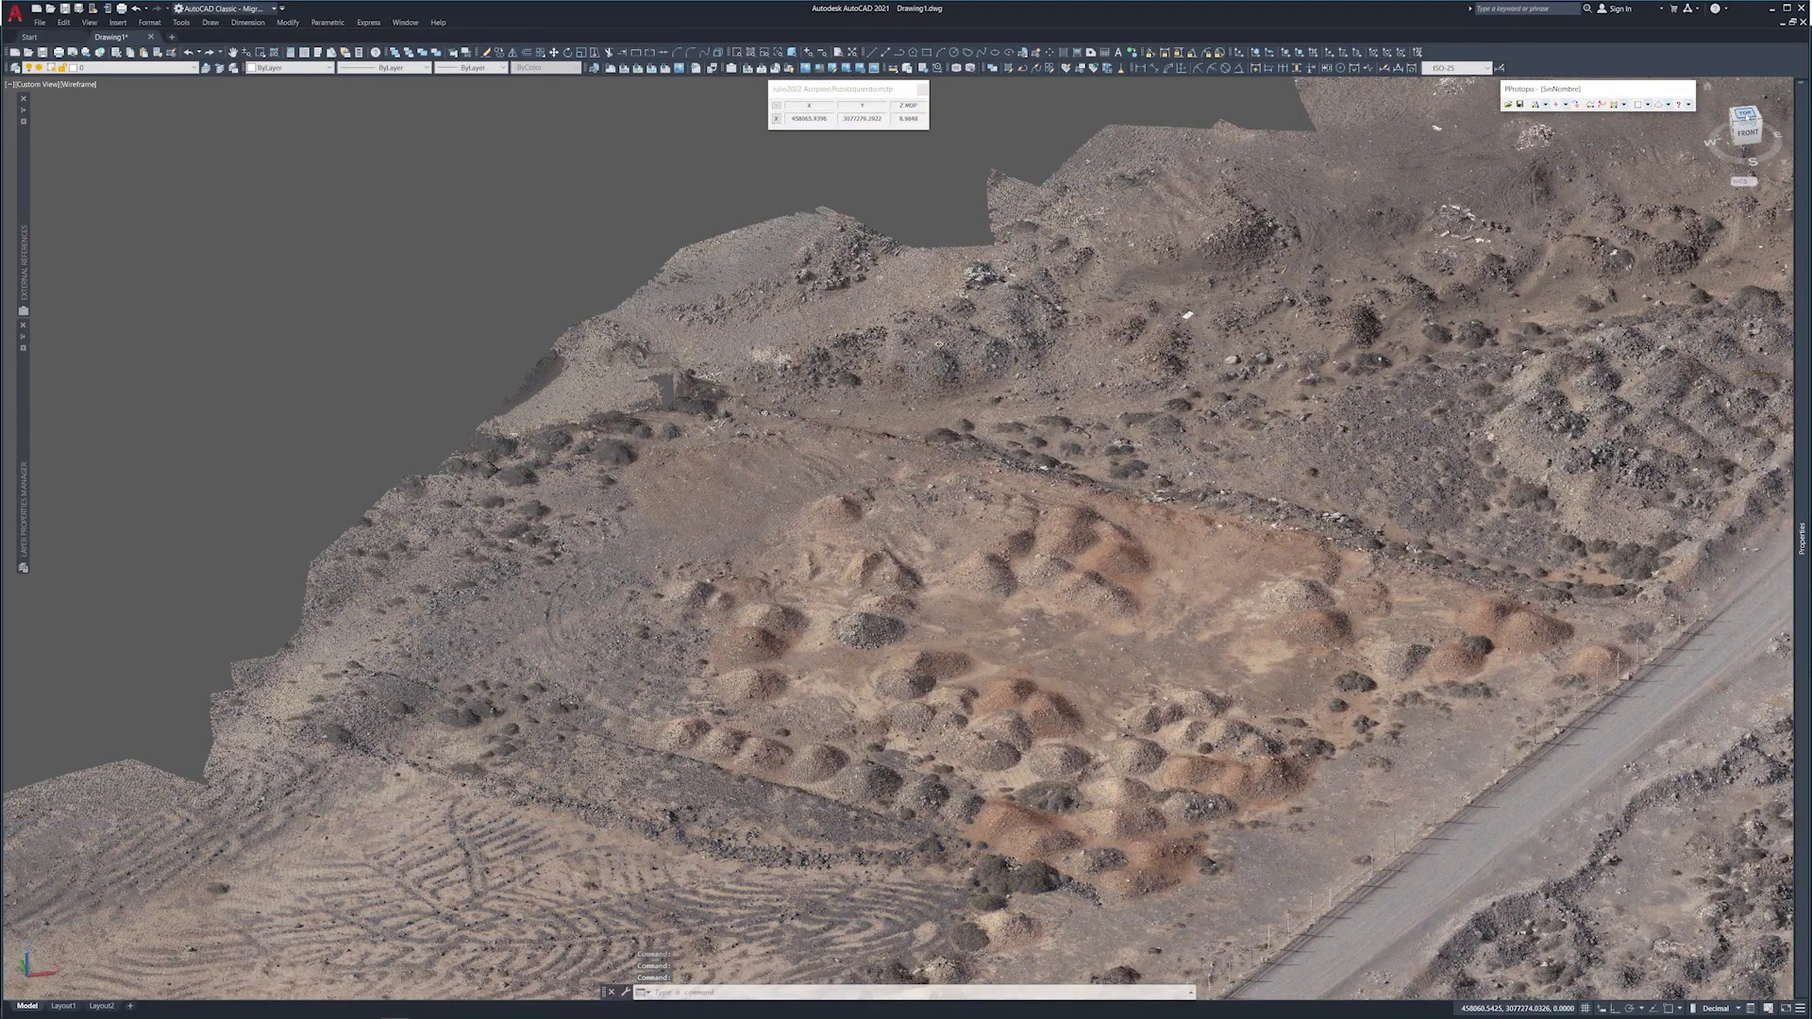
pyautogui.click(1745, 114)
pyautogui.scroll(5, 917, 277)
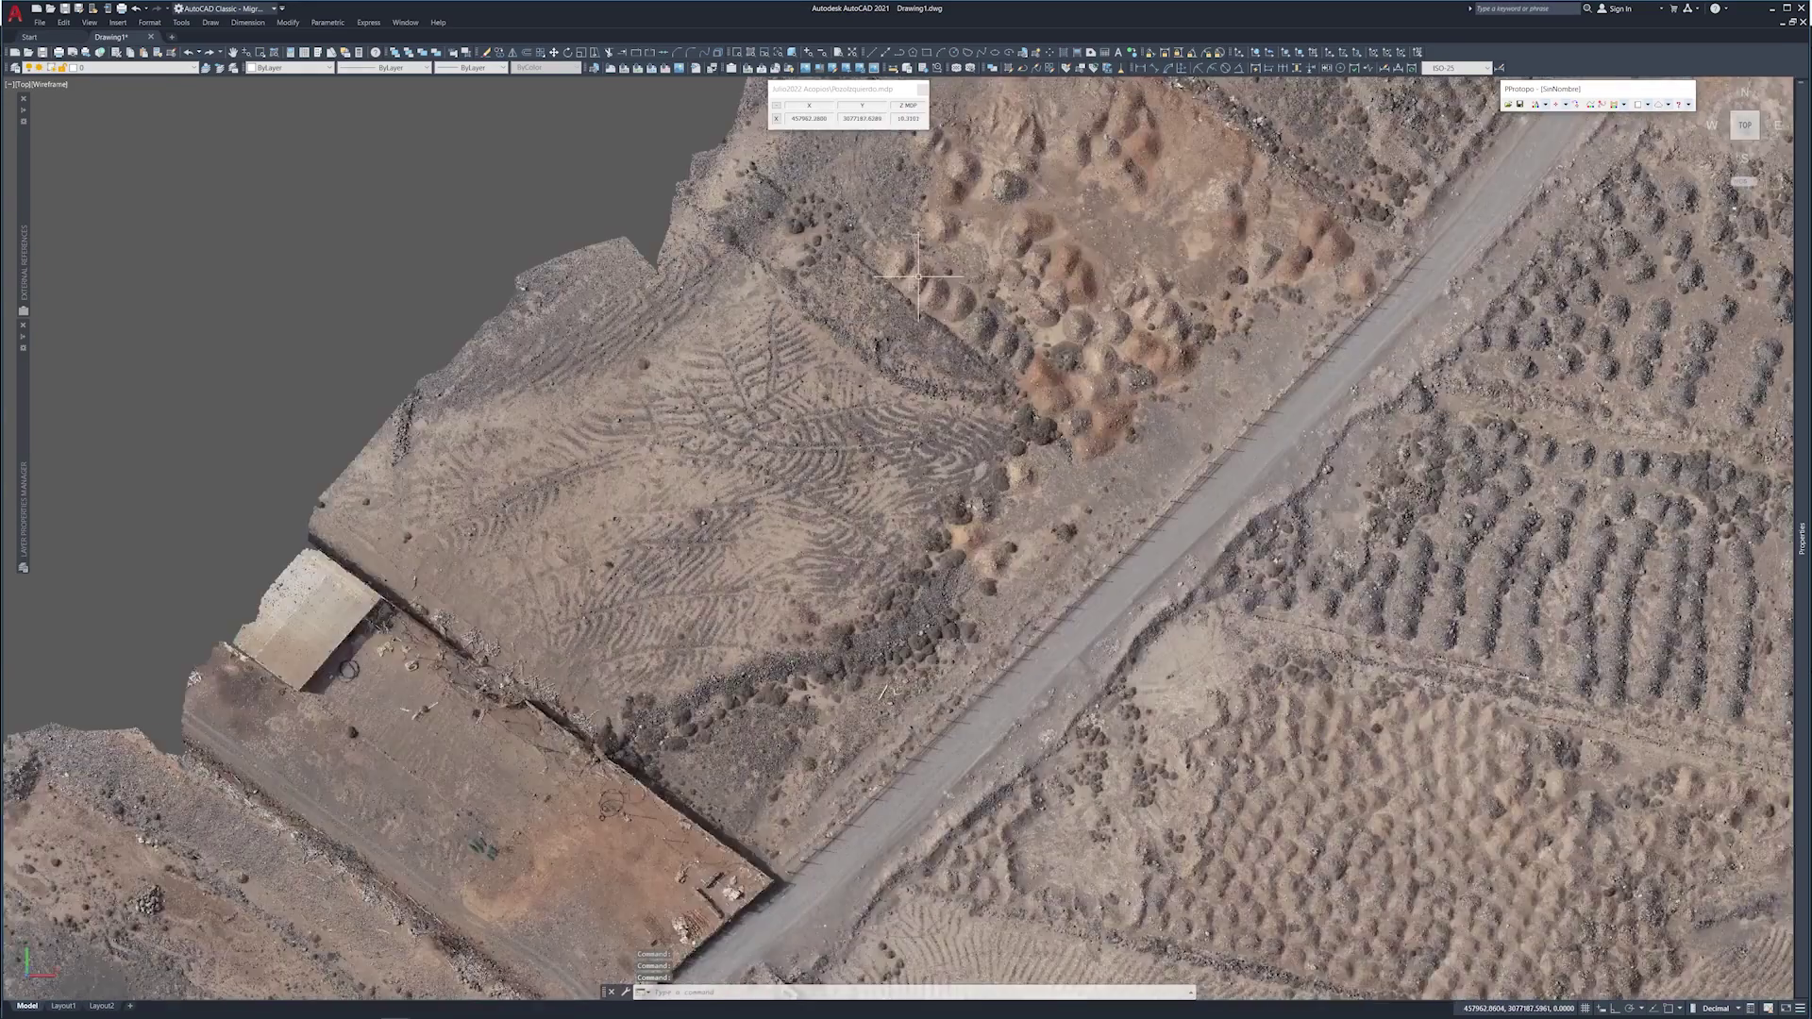
pyautogui.scroll(3, 917, 276)
pyautogui.scroll(1, 944, 189)
pyautogui.scroll(1, 850, 368)
pyautogui.scroll(1, 736, 339)
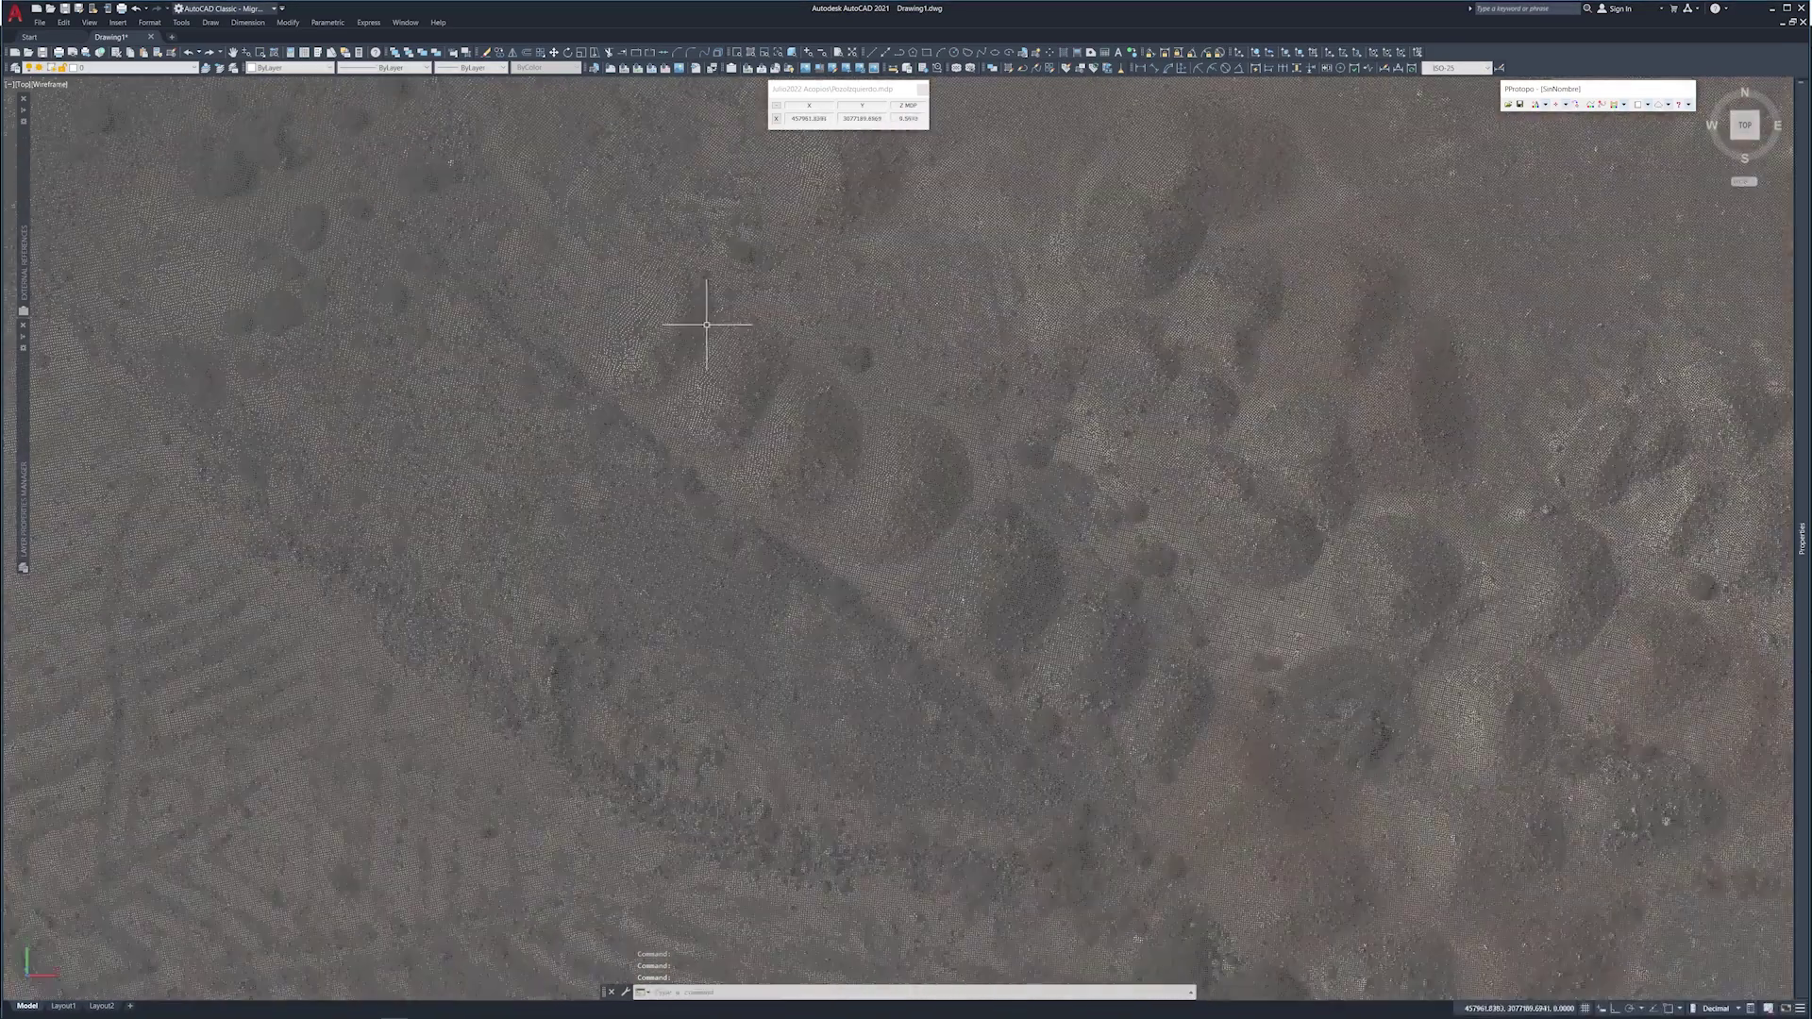
pyautogui.scroll(-3, 706, 323)
pyautogui.moveTo(720, 372); pyautogui.dragTo(748, 453, button='middle')
pyautogui.scroll(3, 736, 434)
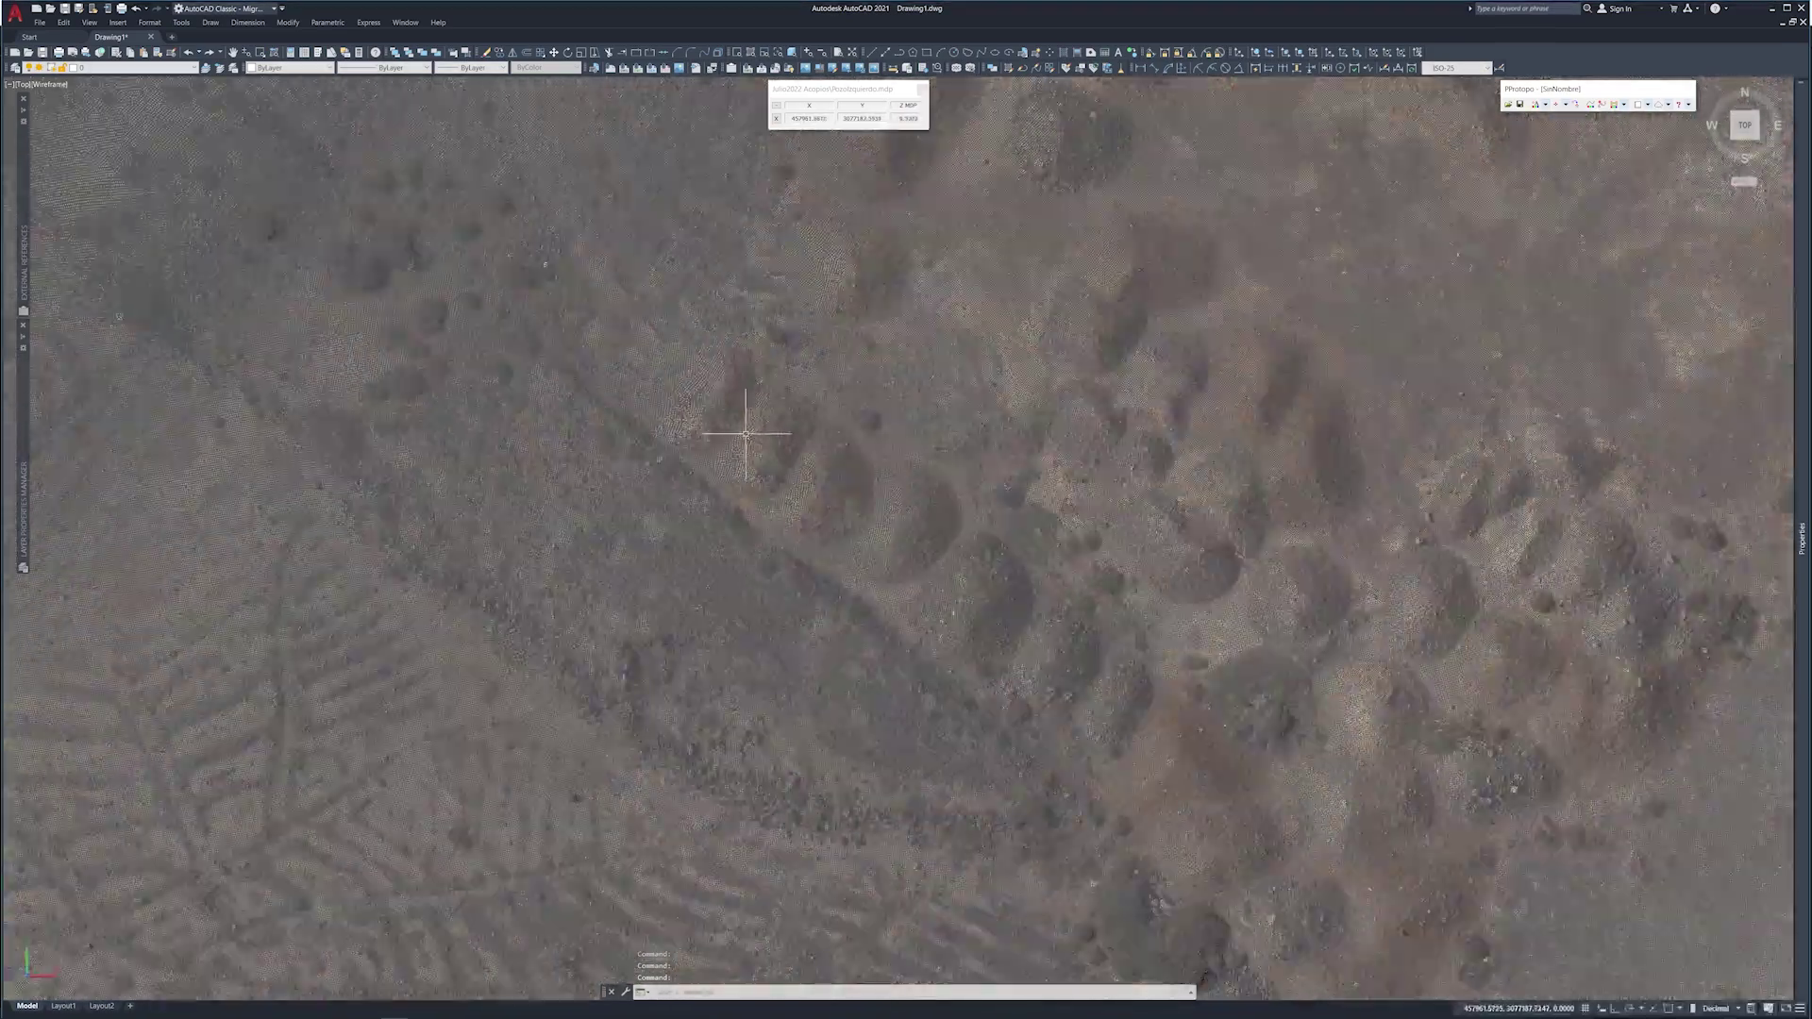
# Trace a closed polyline around the first stockpile.
pyautogui.click(899, 51)
pyautogui.click(675, 451)
pyautogui.click(668, 407)
pyautogui.click(671, 386)
pyautogui.click(692, 341)
pyautogui.click(754, 350)
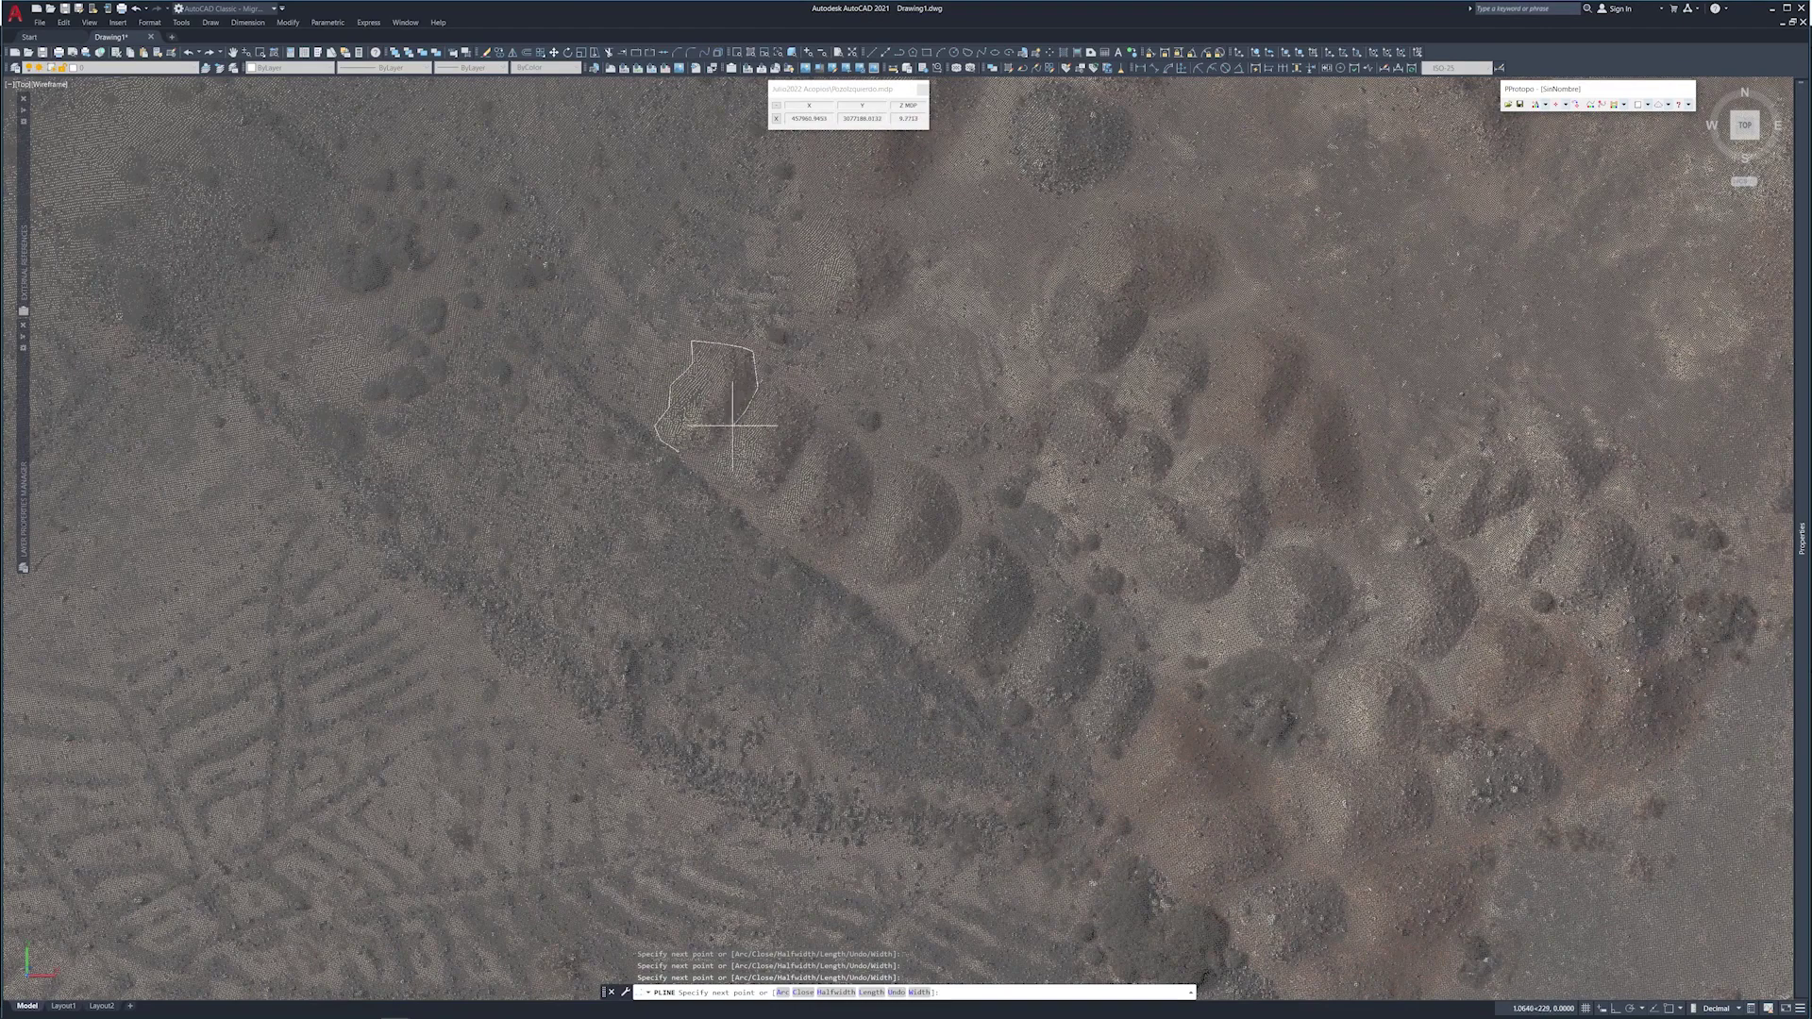
pyautogui.click(700, 452)
pyautogui.write('c')
pyautogui.press('Return')
pyautogui.press('Return')
# Outline the second stockpile with a polyline.
pyautogui.click(708, 452)
pyautogui.click(742, 403)
pyautogui.click(779, 380)
pyautogui.click(817, 413)
pyautogui.click(776, 493)
pyautogui.click(709, 484)
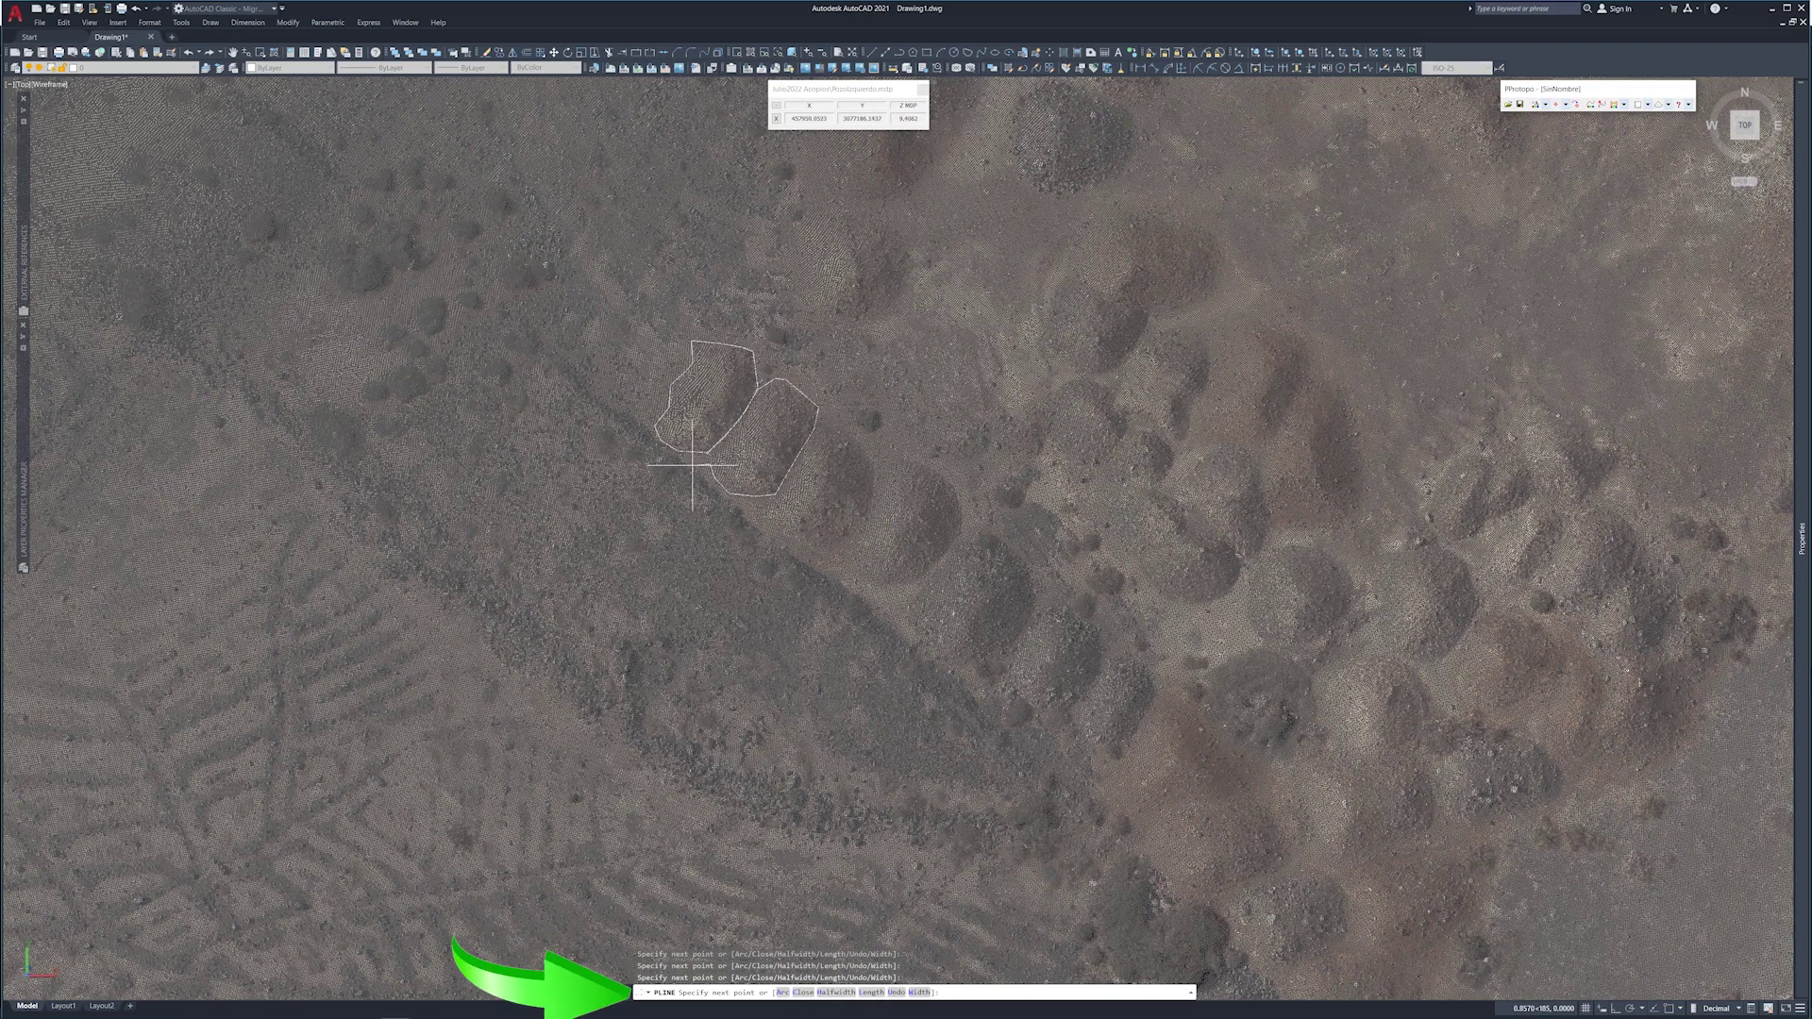
pyautogui.press('Return')
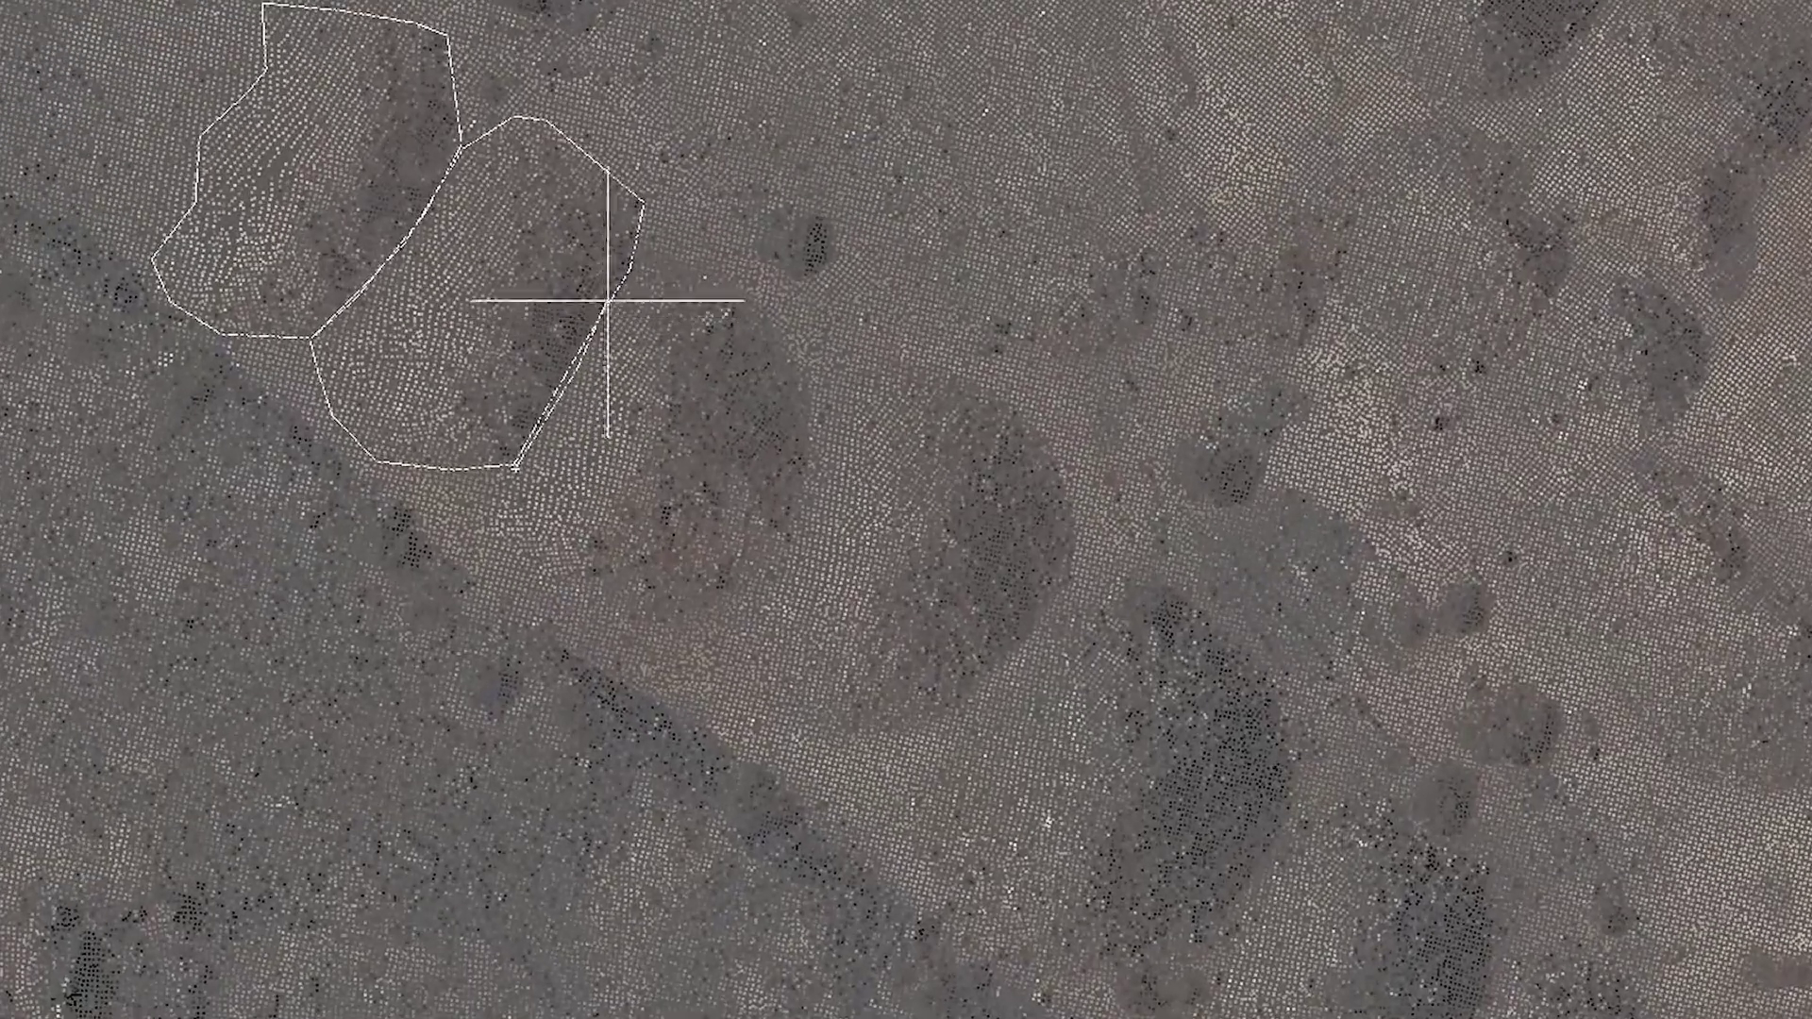
# Outline the third stockpile, starting from the second one's edge.
pyautogui.click(649, 269)
pyautogui.click(726, 277)
pyautogui.click(781, 325)
pyautogui.click(811, 396)
pyautogui.click(813, 467)
pyautogui.click(782, 547)
pyautogui.click(744, 592)
pyautogui.click(687, 613)
pyautogui.click(579, 615)
pyautogui.click(496, 547)
pyautogui.click(488, 521)
pyautogui.click(498, 507)
pyautogui.press('Return')
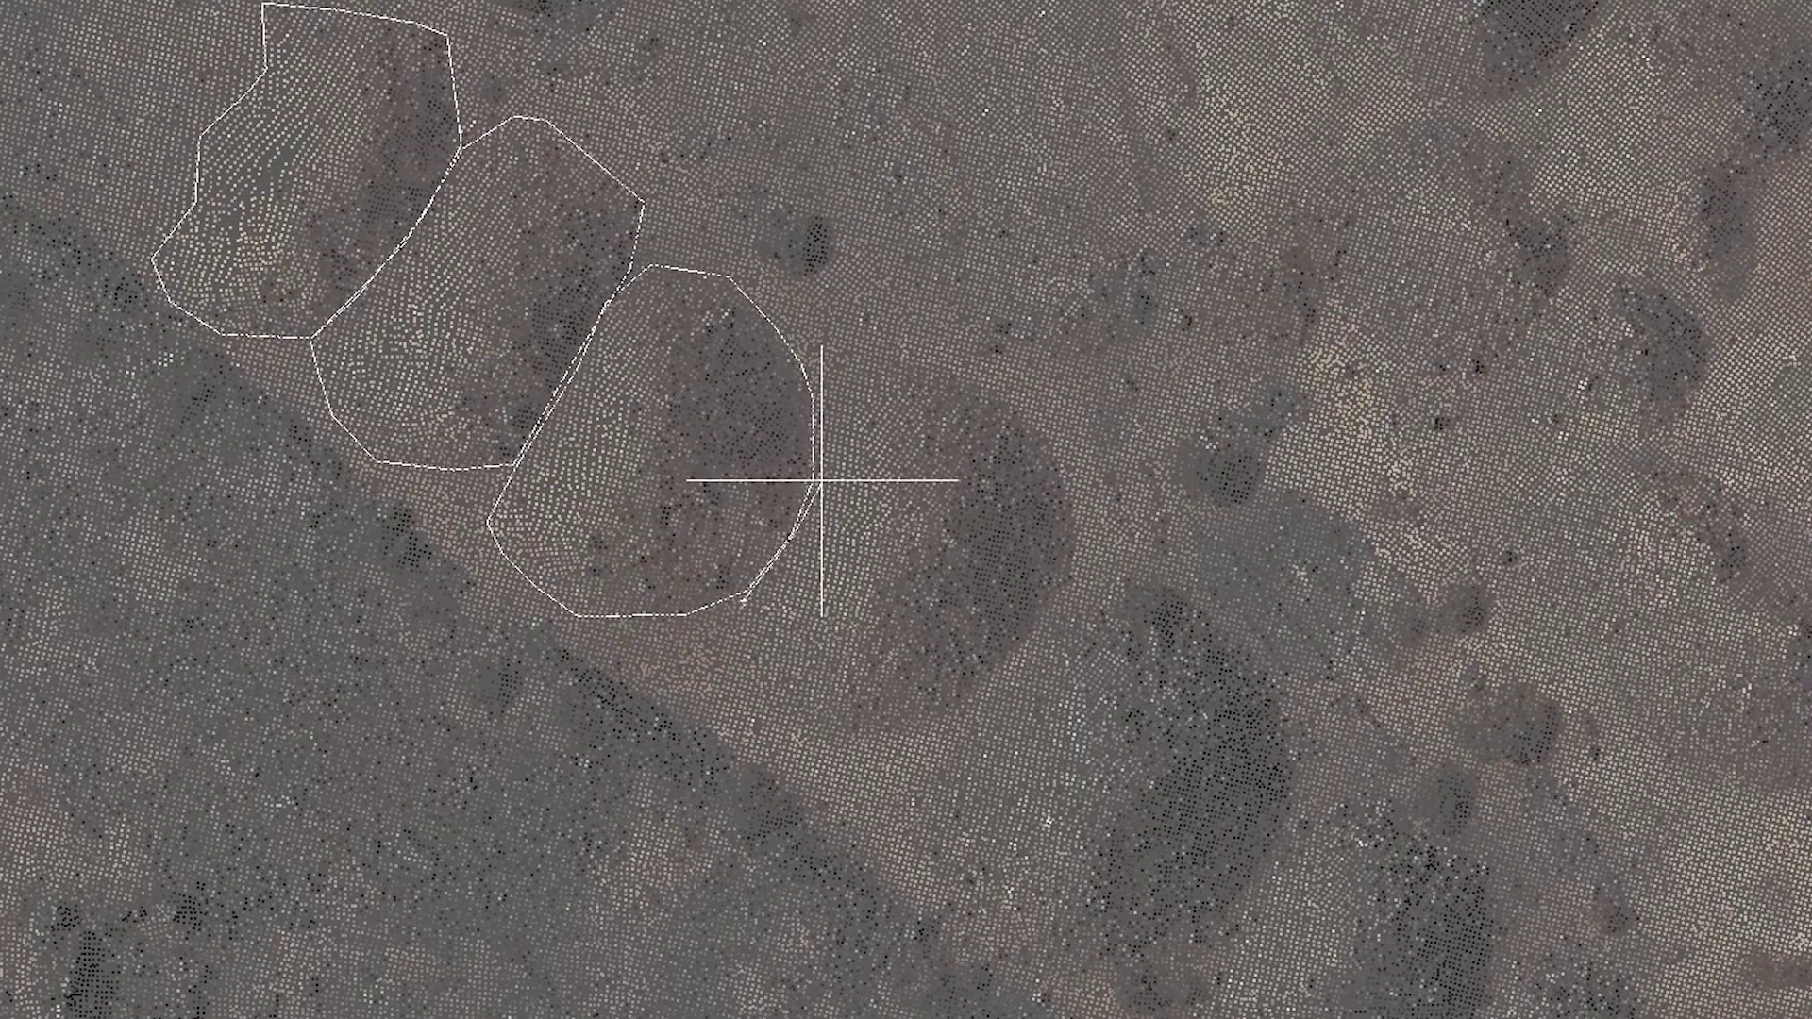
# Outline the fourth stockpile along its curved right side and bottom edge.
pyautogui.click(818, 387)
pyautogui.click(908, 357)
pyautogui.click(977, 369)
pyautogui.click(1038, 416)
pyautogui.click(1062, 472)
pyautogui.click(1081, 529)
pyautogui.click(1066, 586)
pyautogui.click(995, 670)
pyautogui.click(946, 717)
pyautogui.click(812, 739)
pyautogui.click(762, 726)
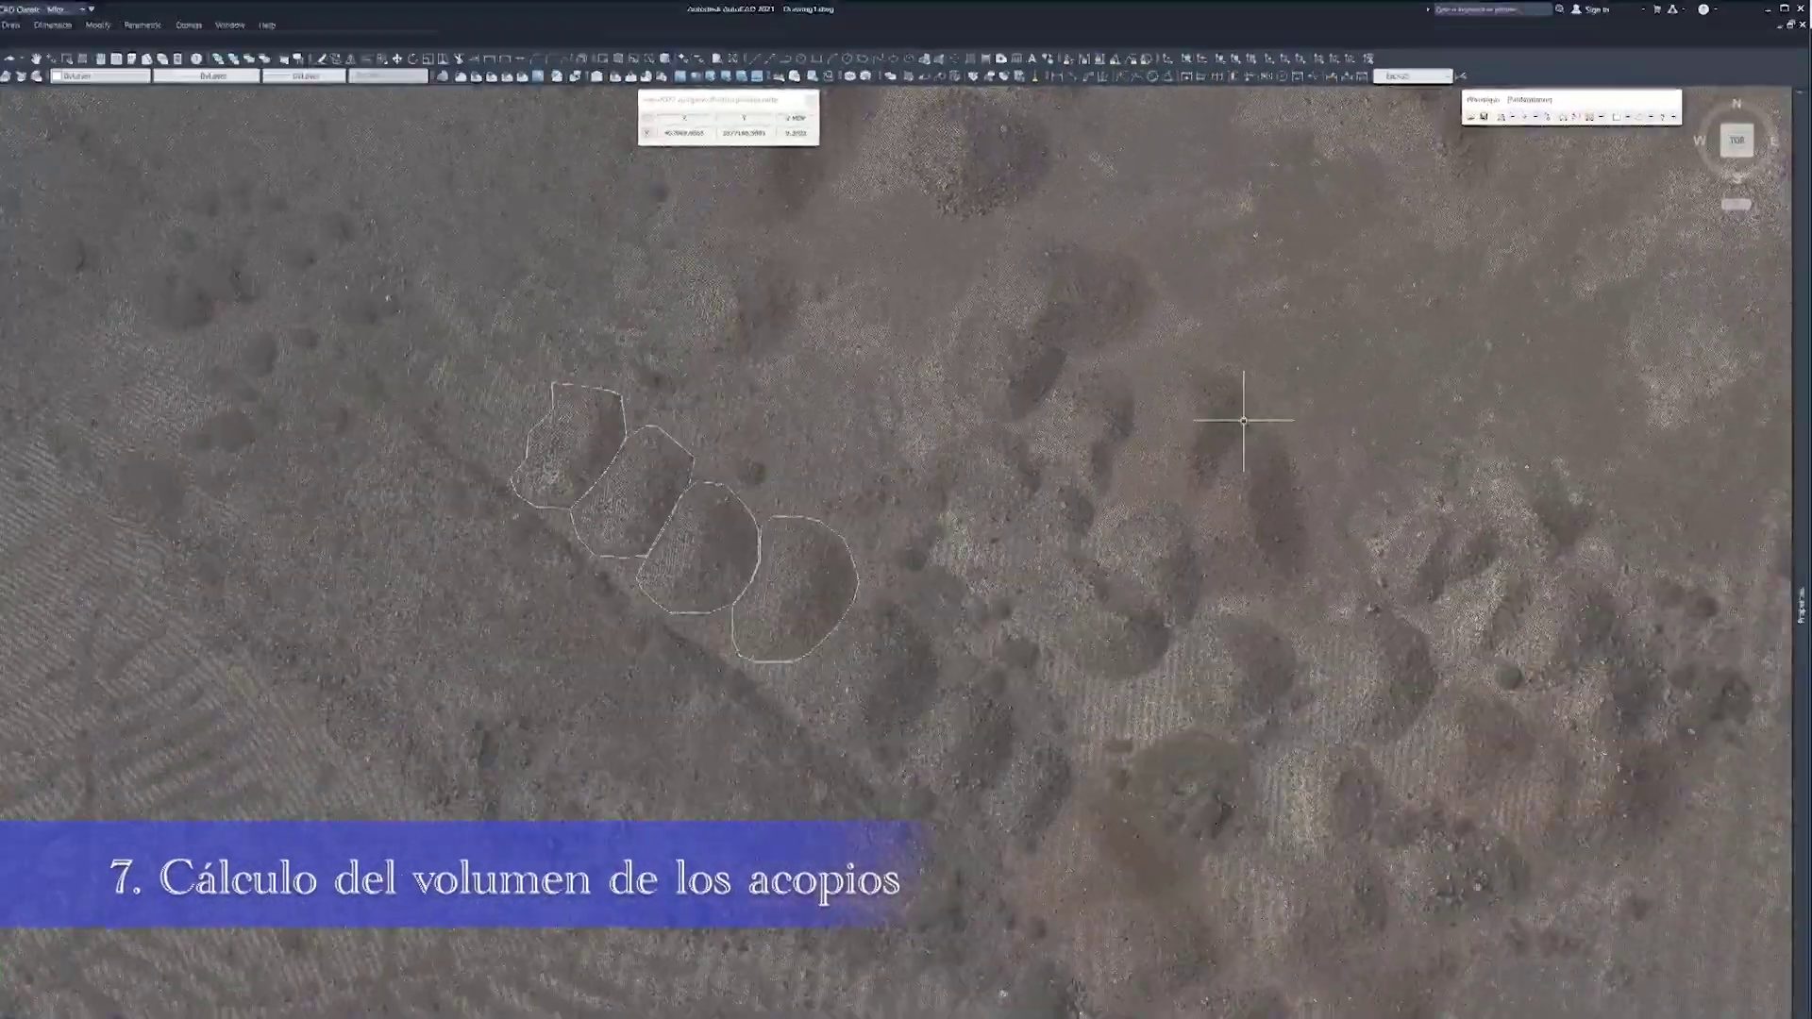
# Open Volumen de acopios/plataformas for layers Acopio1–Acopio4 and turn off layer-based model naming.
pyautogui.click(1415, 288)
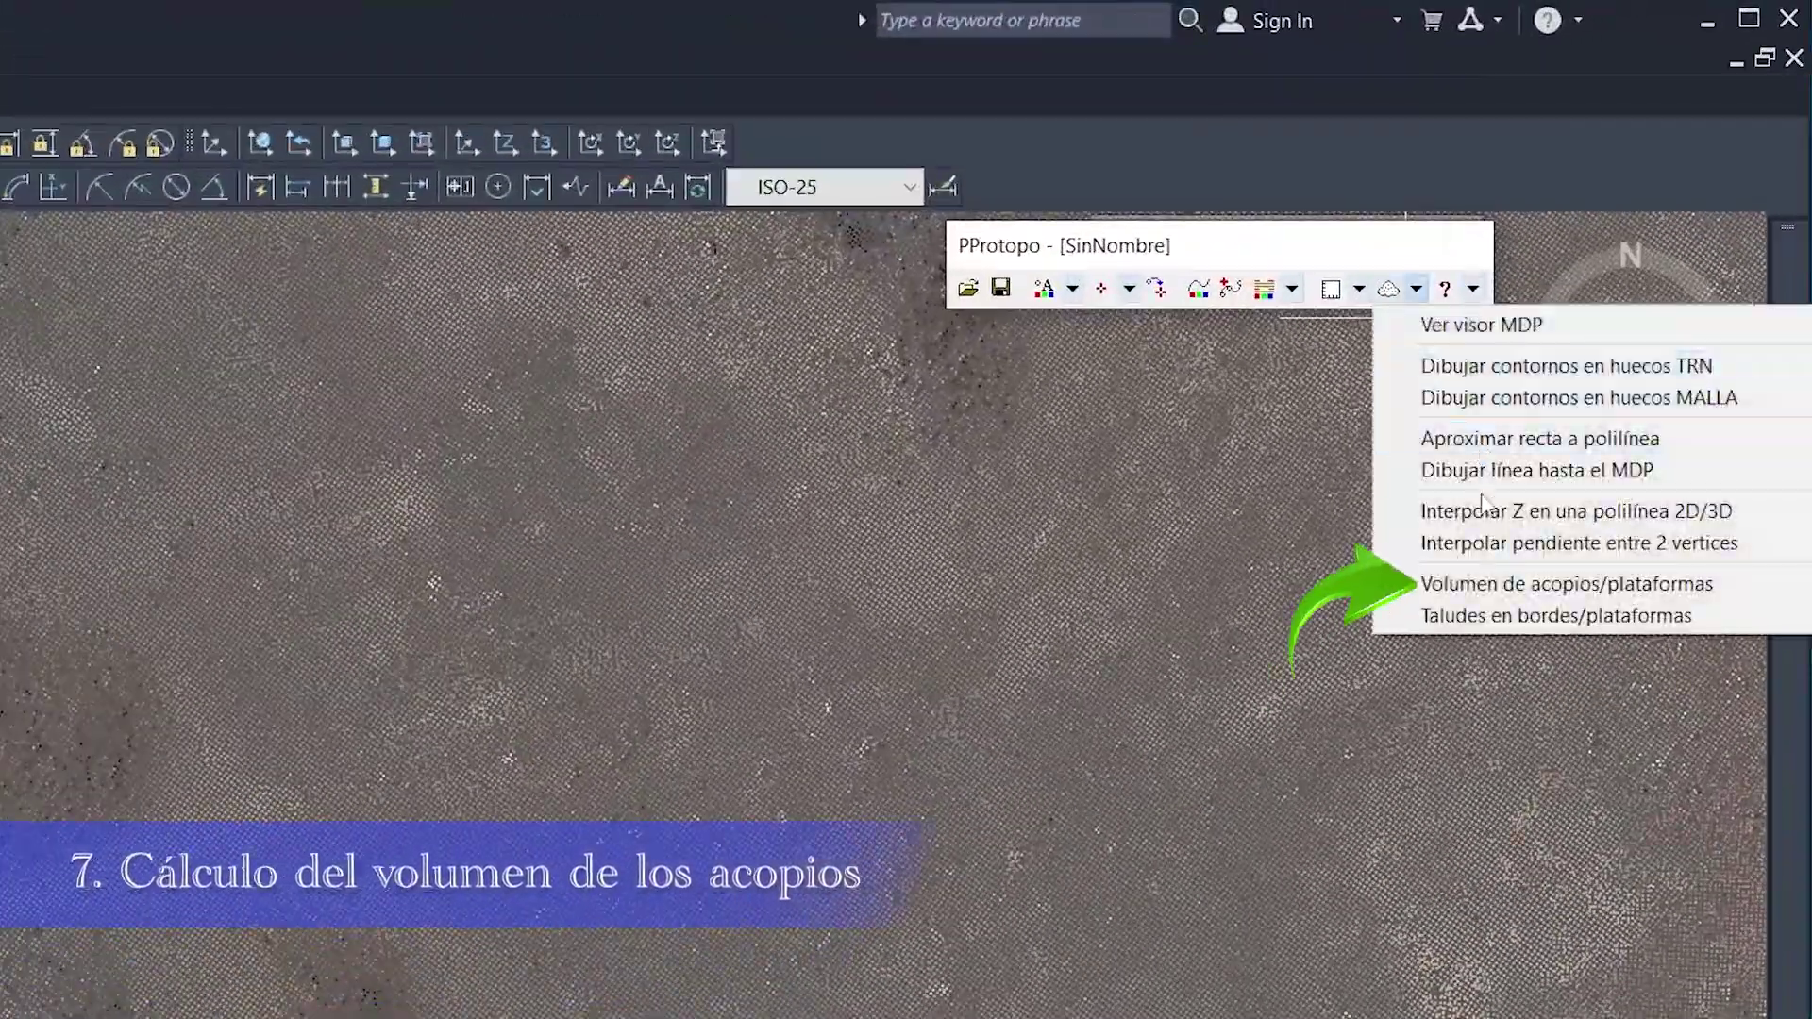
pyautogui.click(1488, 585)
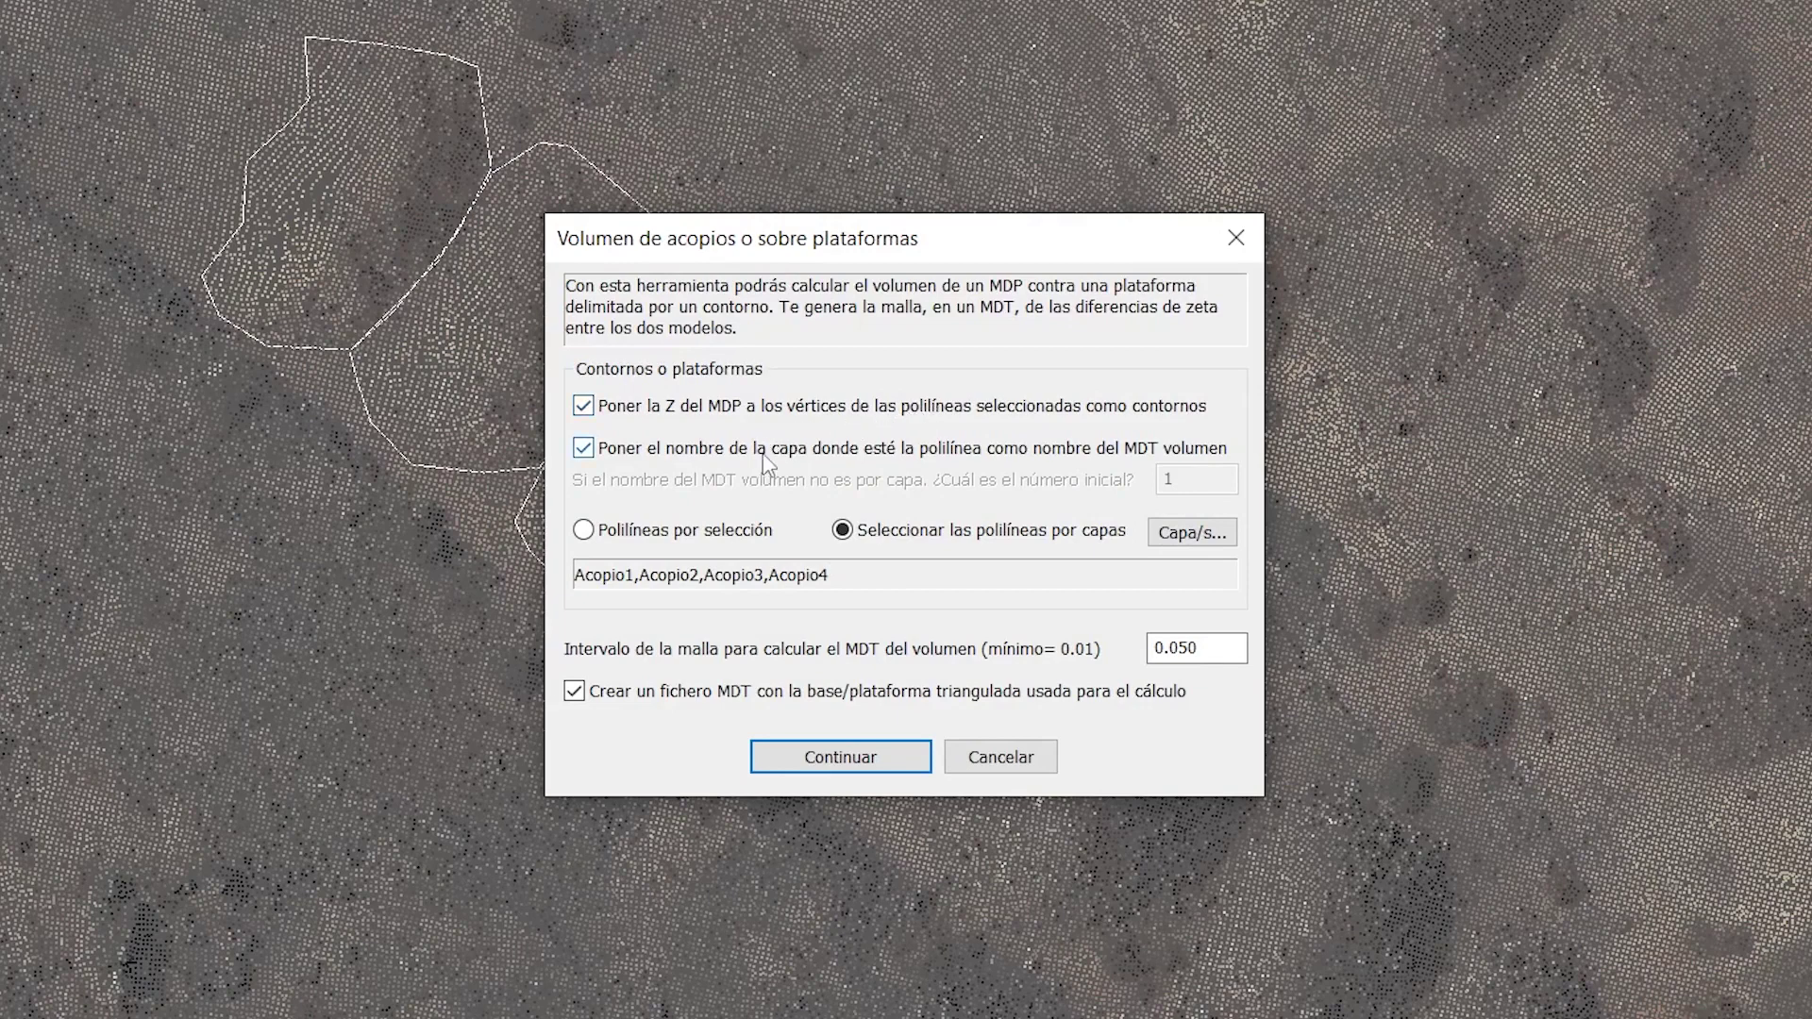
pyautogui.click(764, 453)
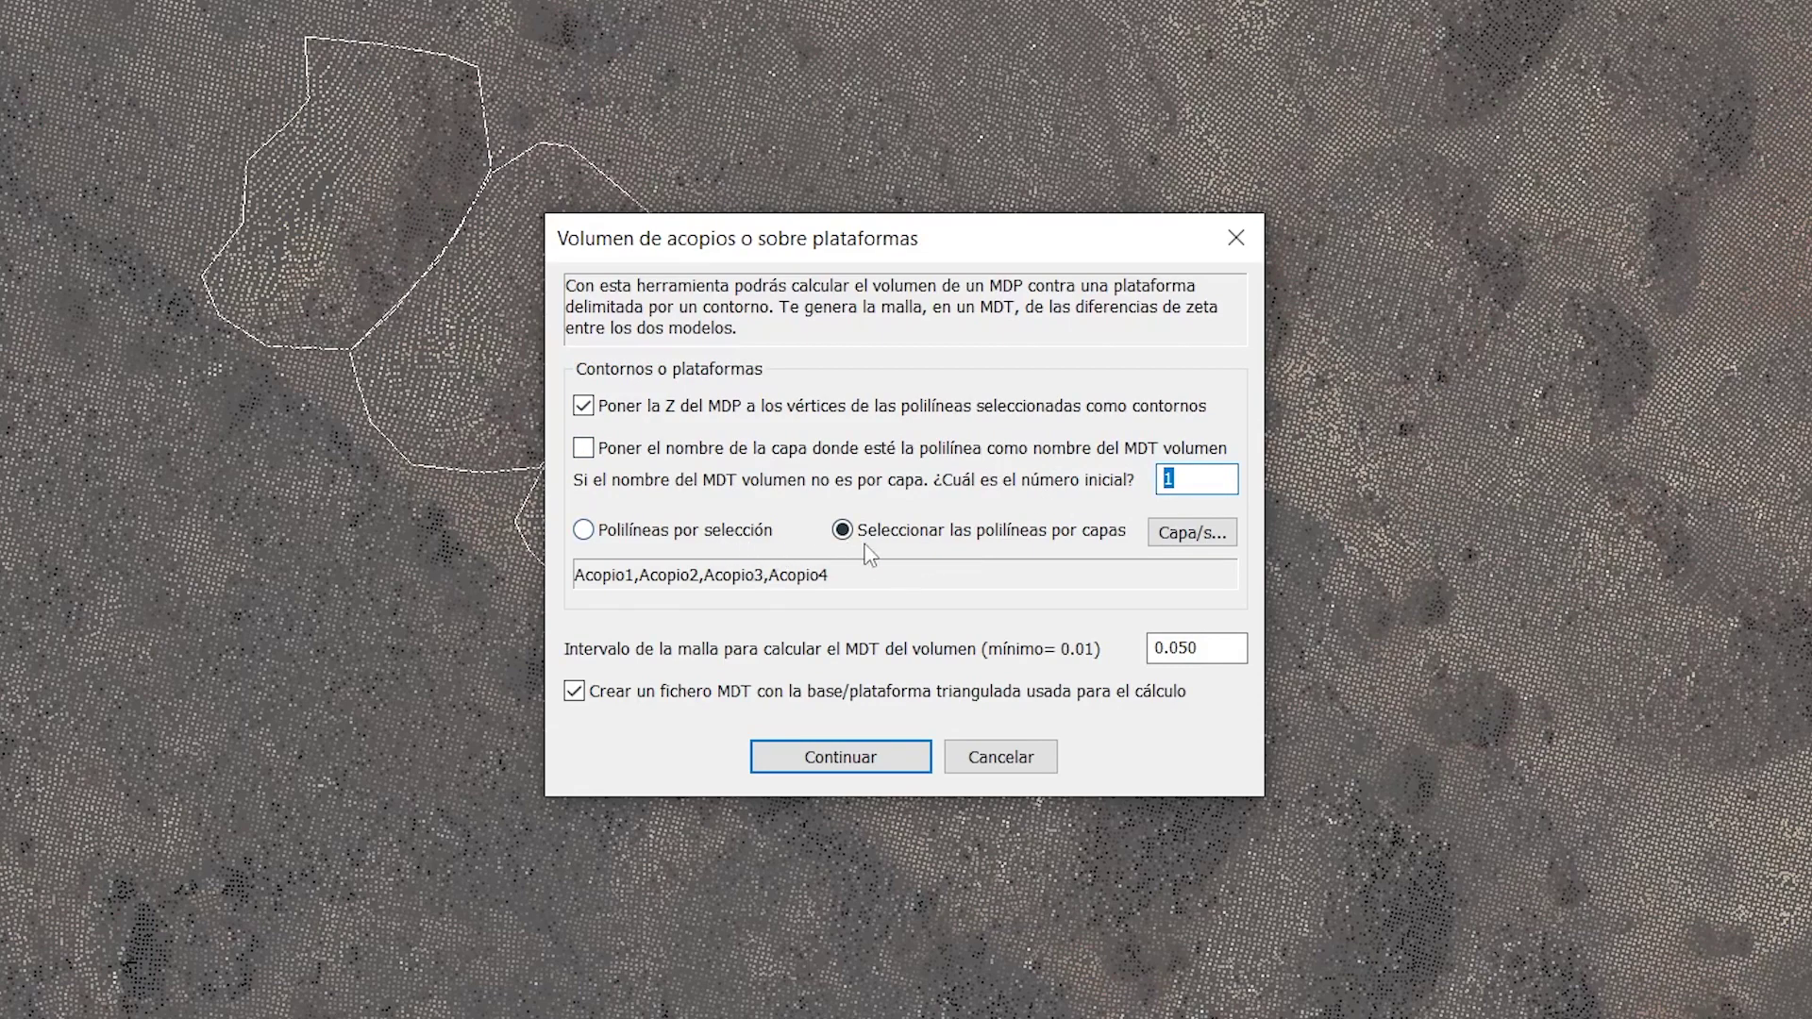
# Choose layer 0 as the layer holding the stockpile outlines.
pyautogui.click(1207, 534)
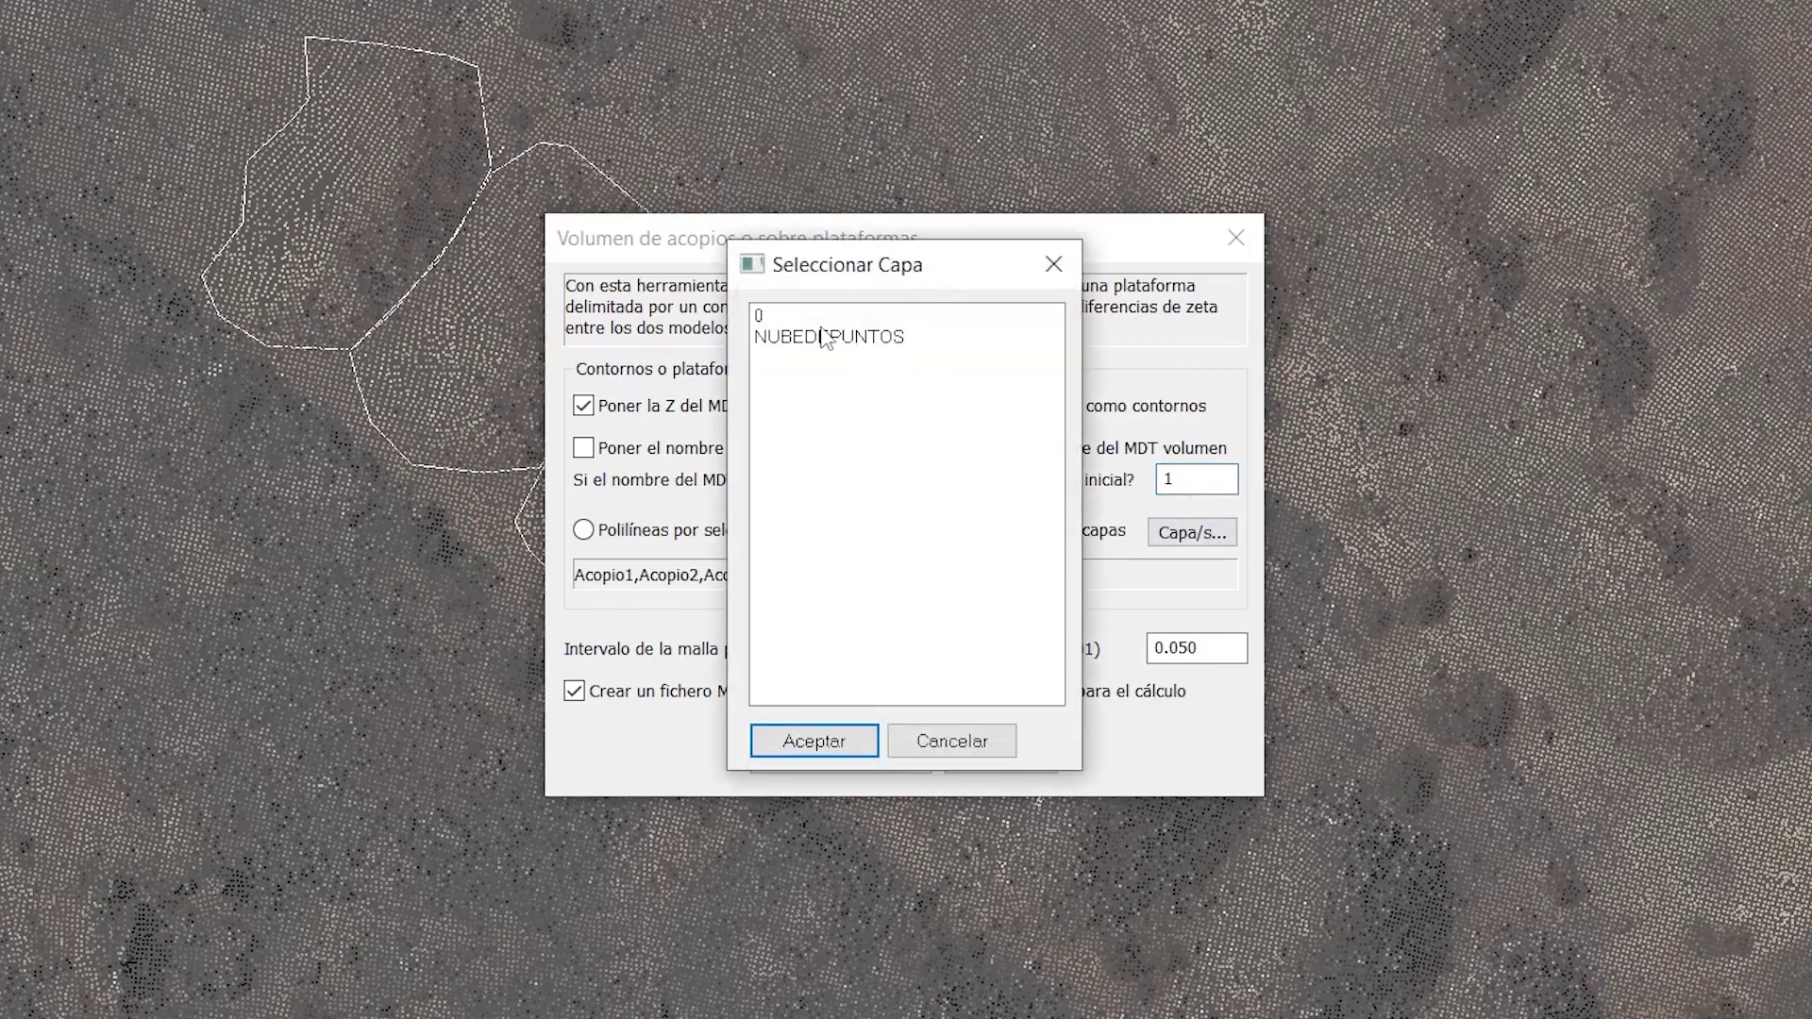
pyautogui.click(787, 318)
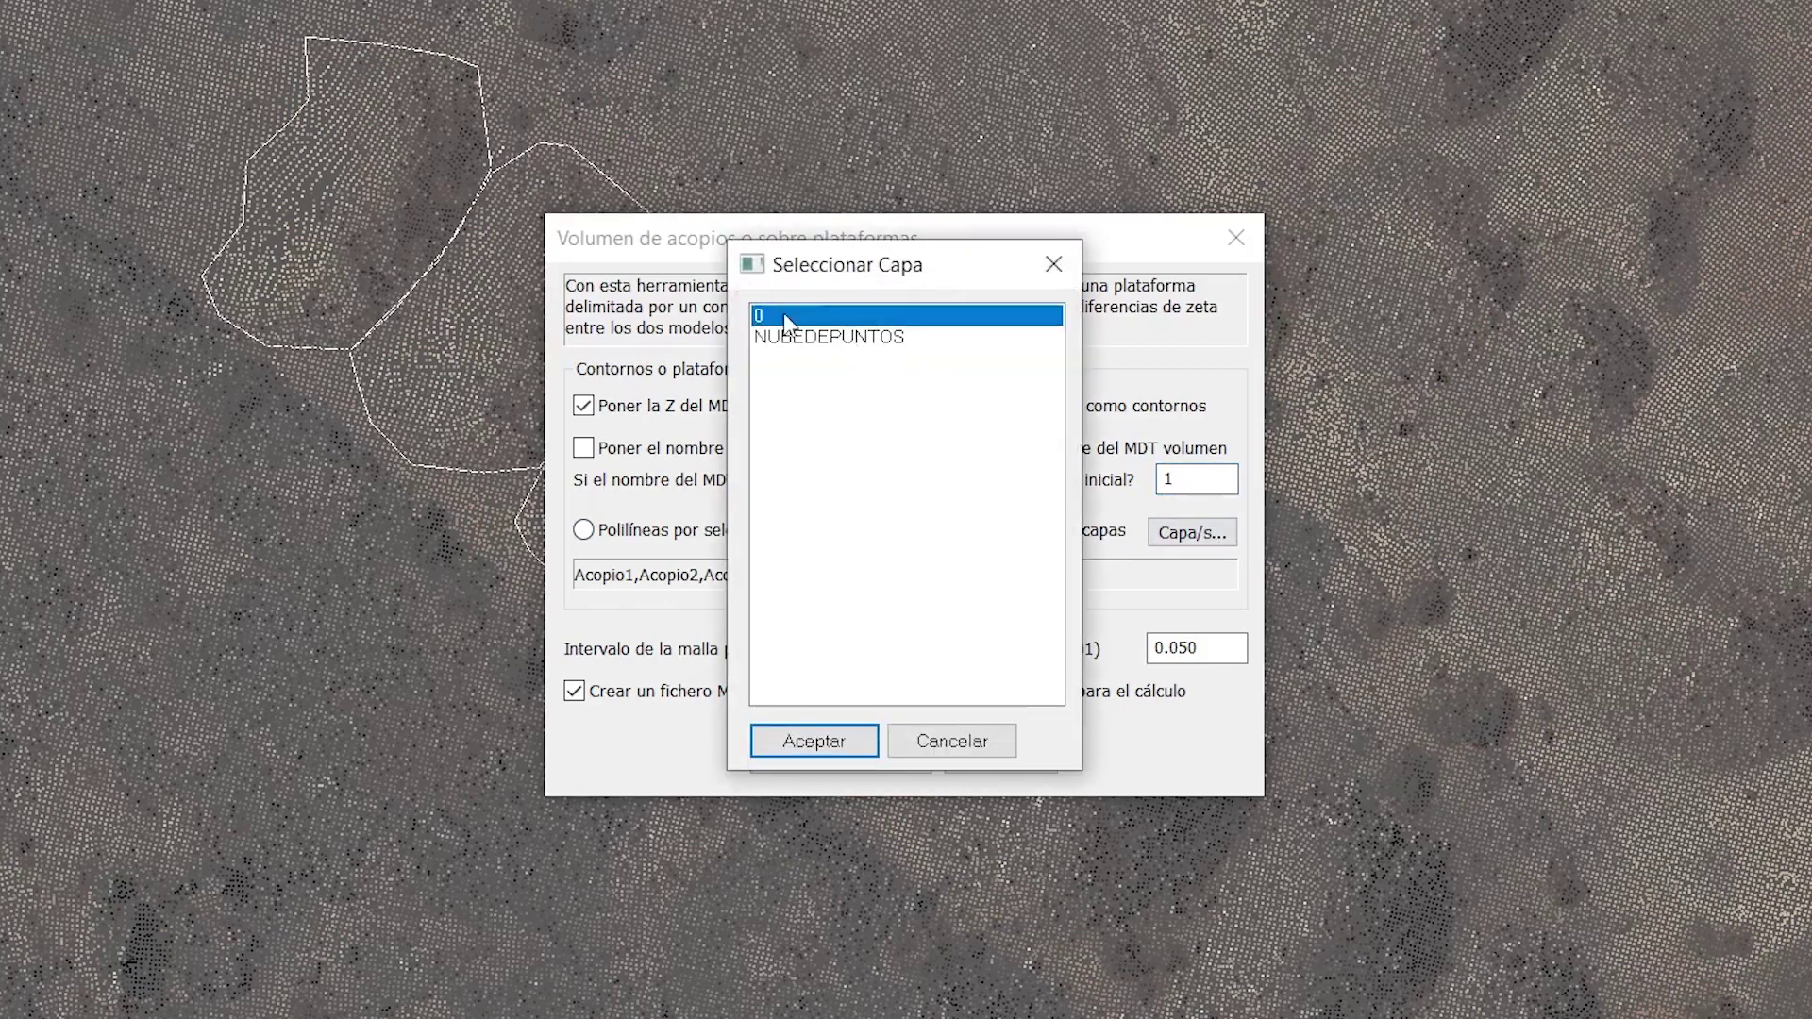
pyautogui.click(835, 741)
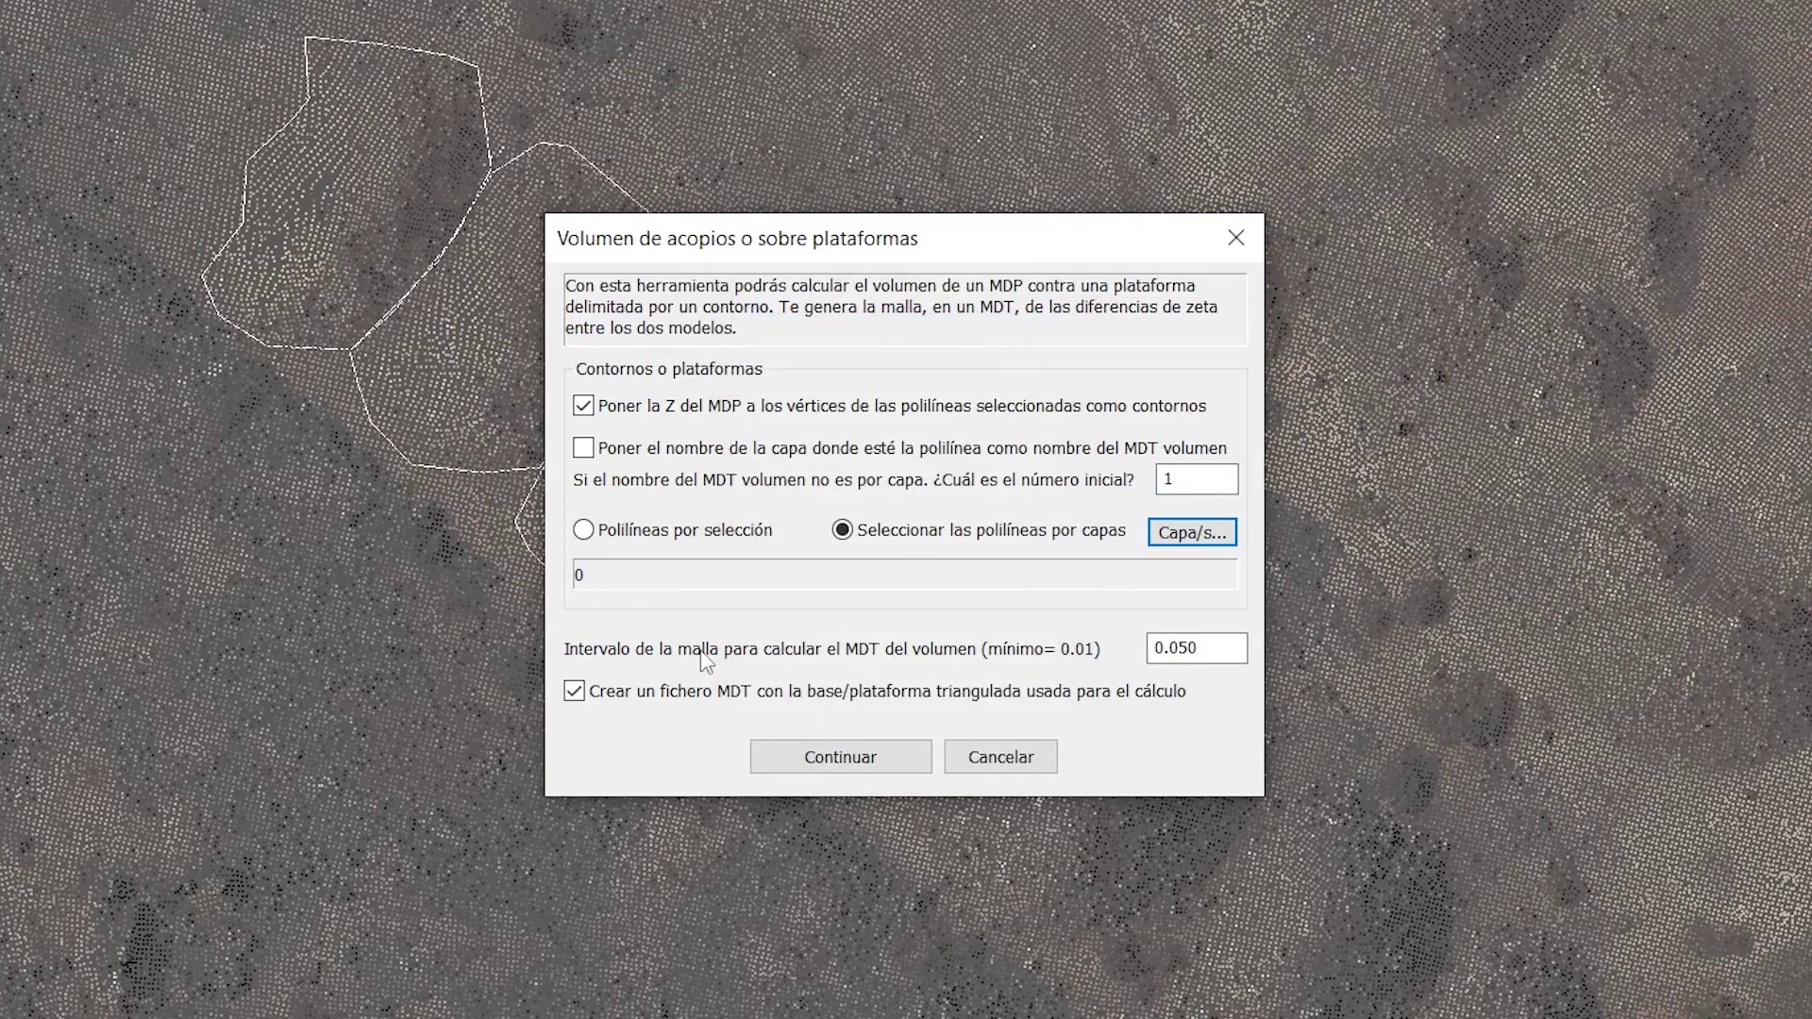
# Set the grid interval to 0.2, turn off base MDT creation, and run the calculation.
pyautogui.doubleClick(1209, 654)
pyautogui.write('0.2')
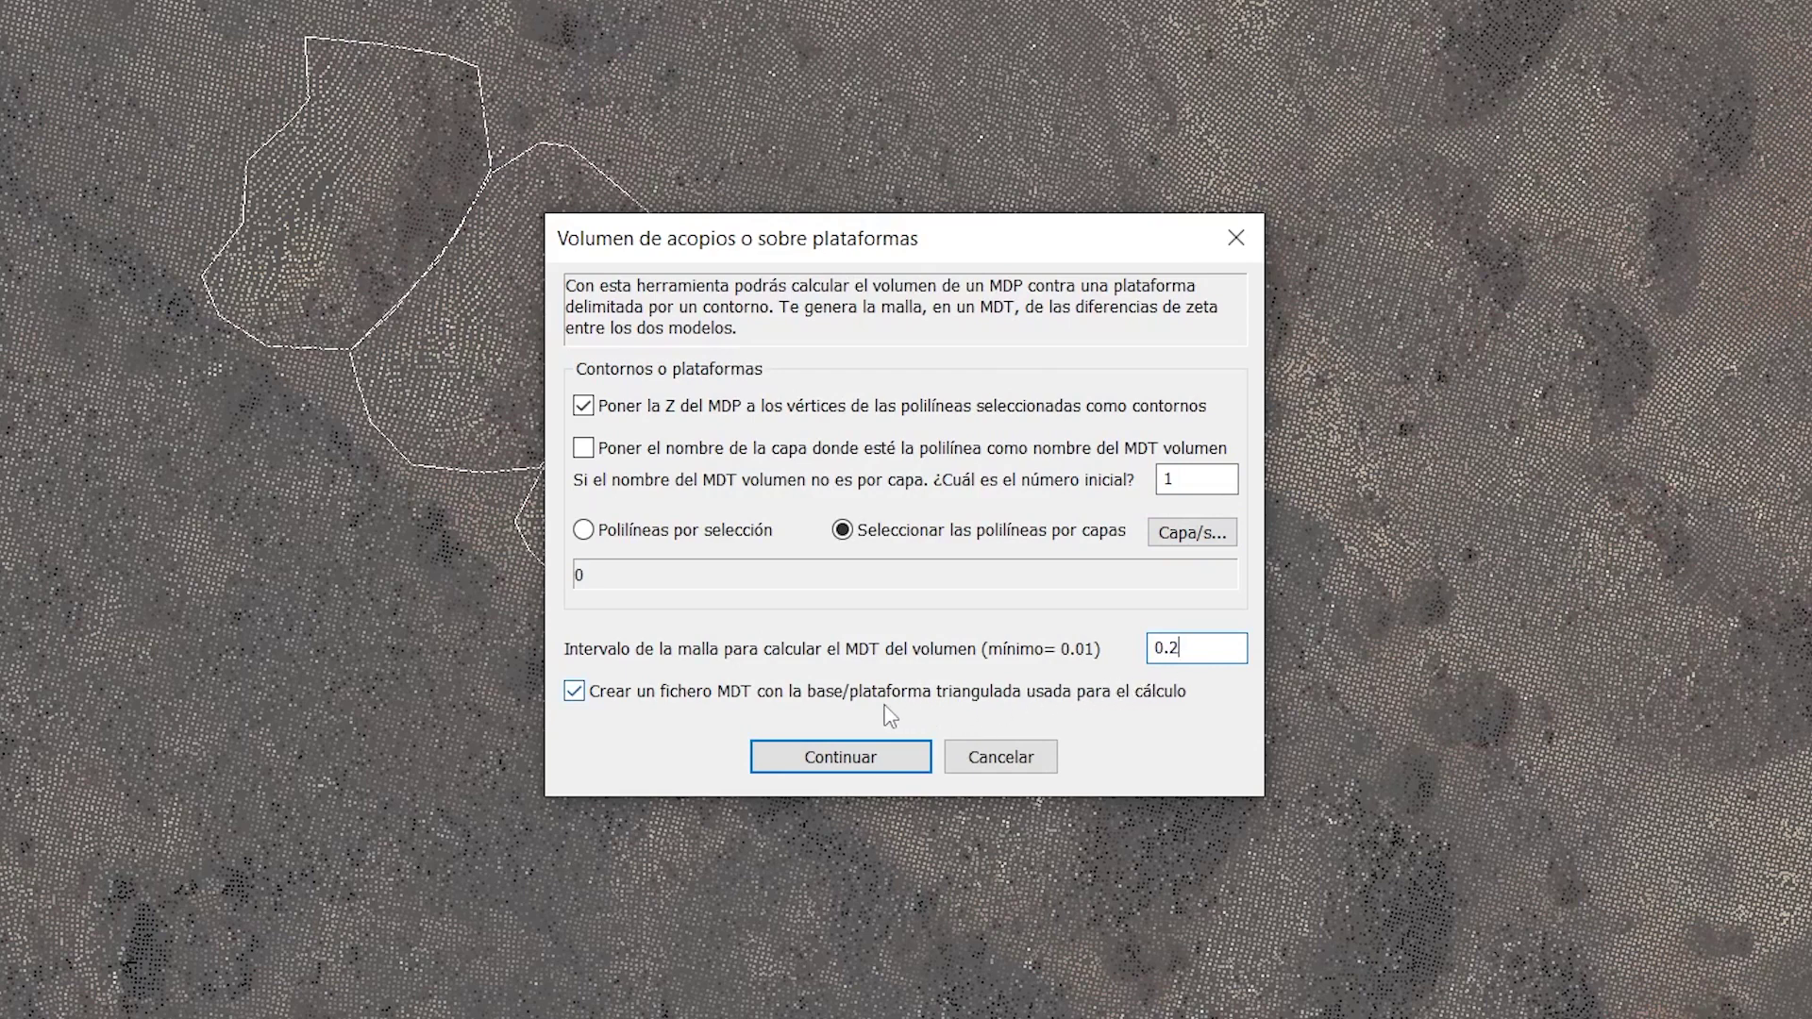
pyautogui.click(808, 698)
pyautogui.click(833, 763)
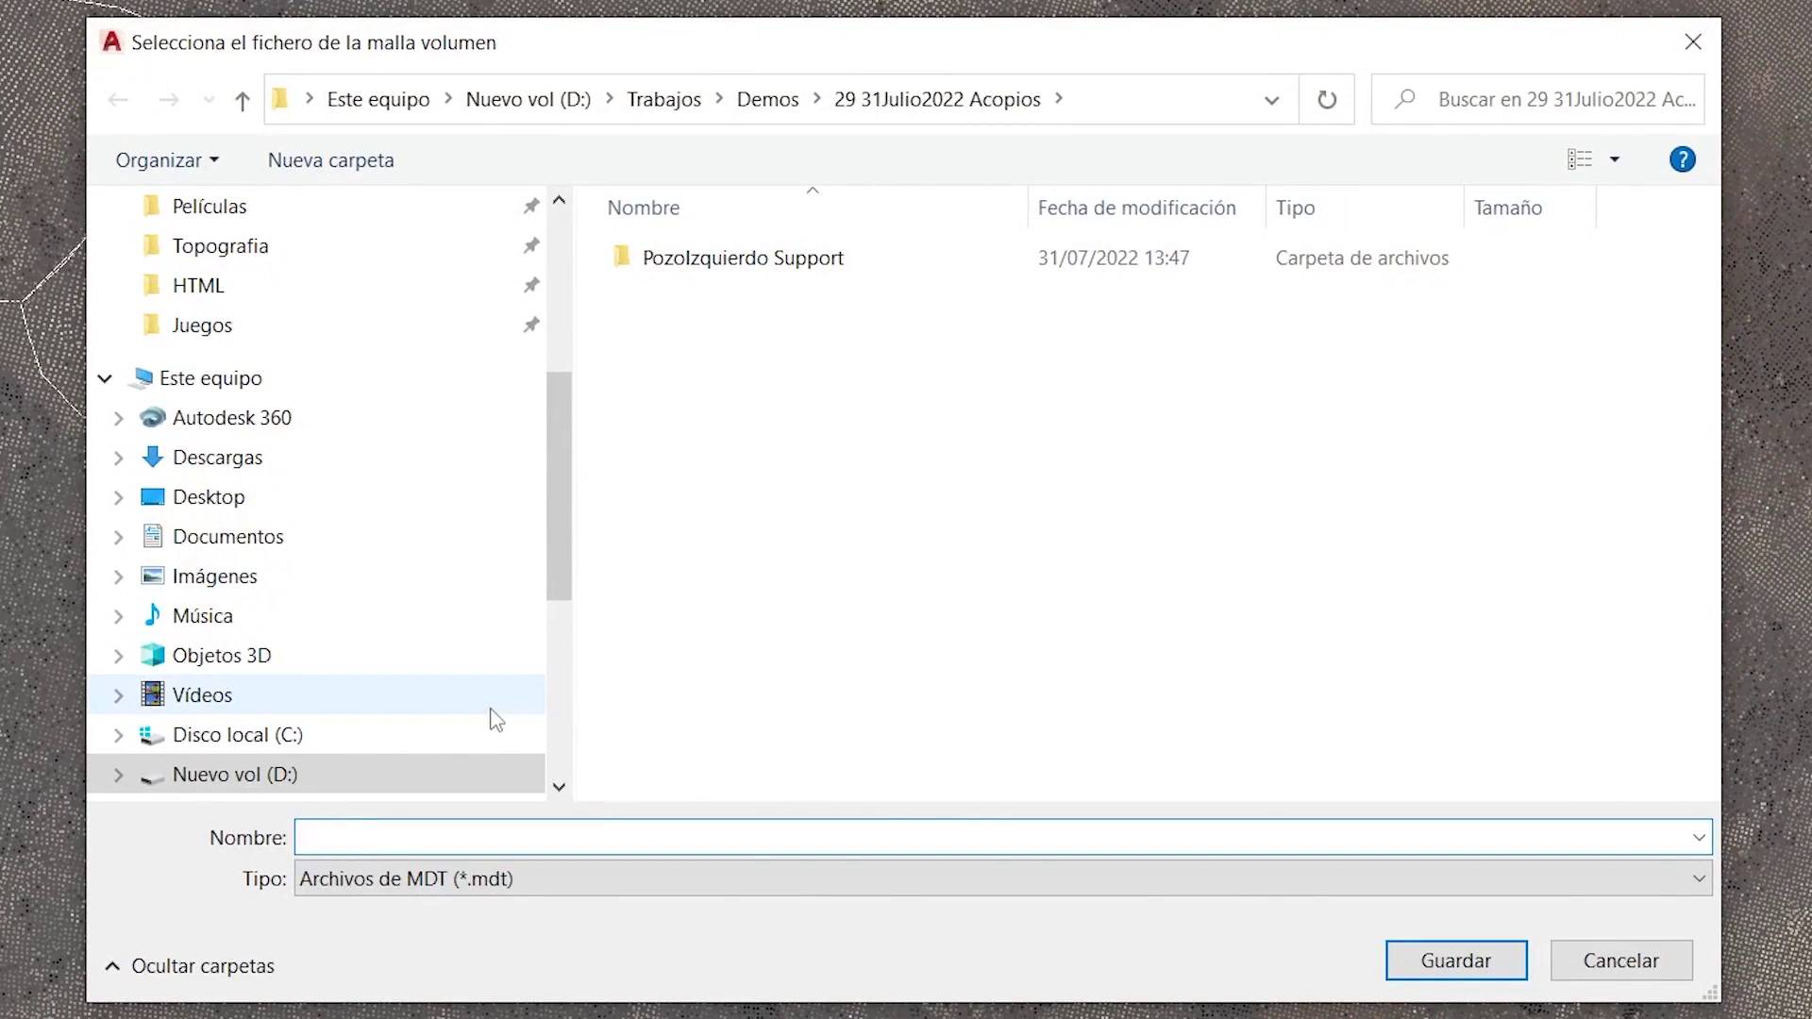
# Save the volume meshes as acopio1–acopio4.mdt and return to the Protopo window.
pyautogui.write('acopio')
pyautogui.press('Return')
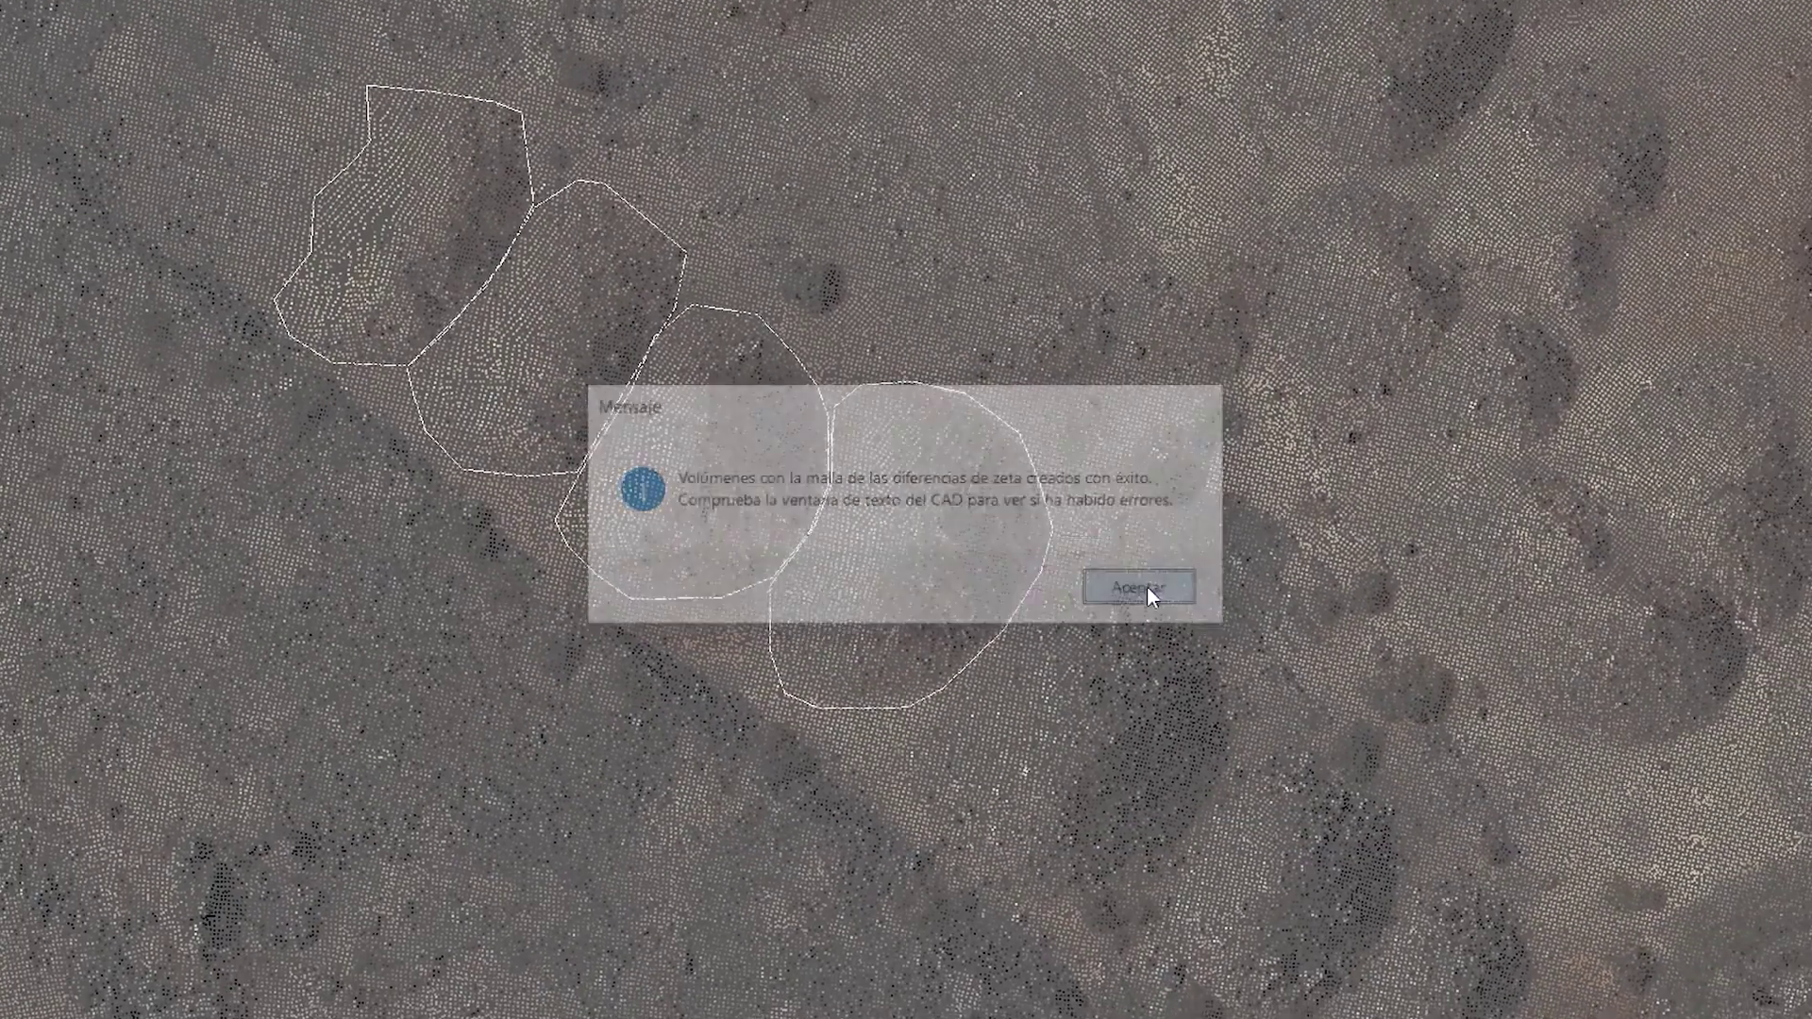
pyautogui.hotkey('alt', 'Tab')
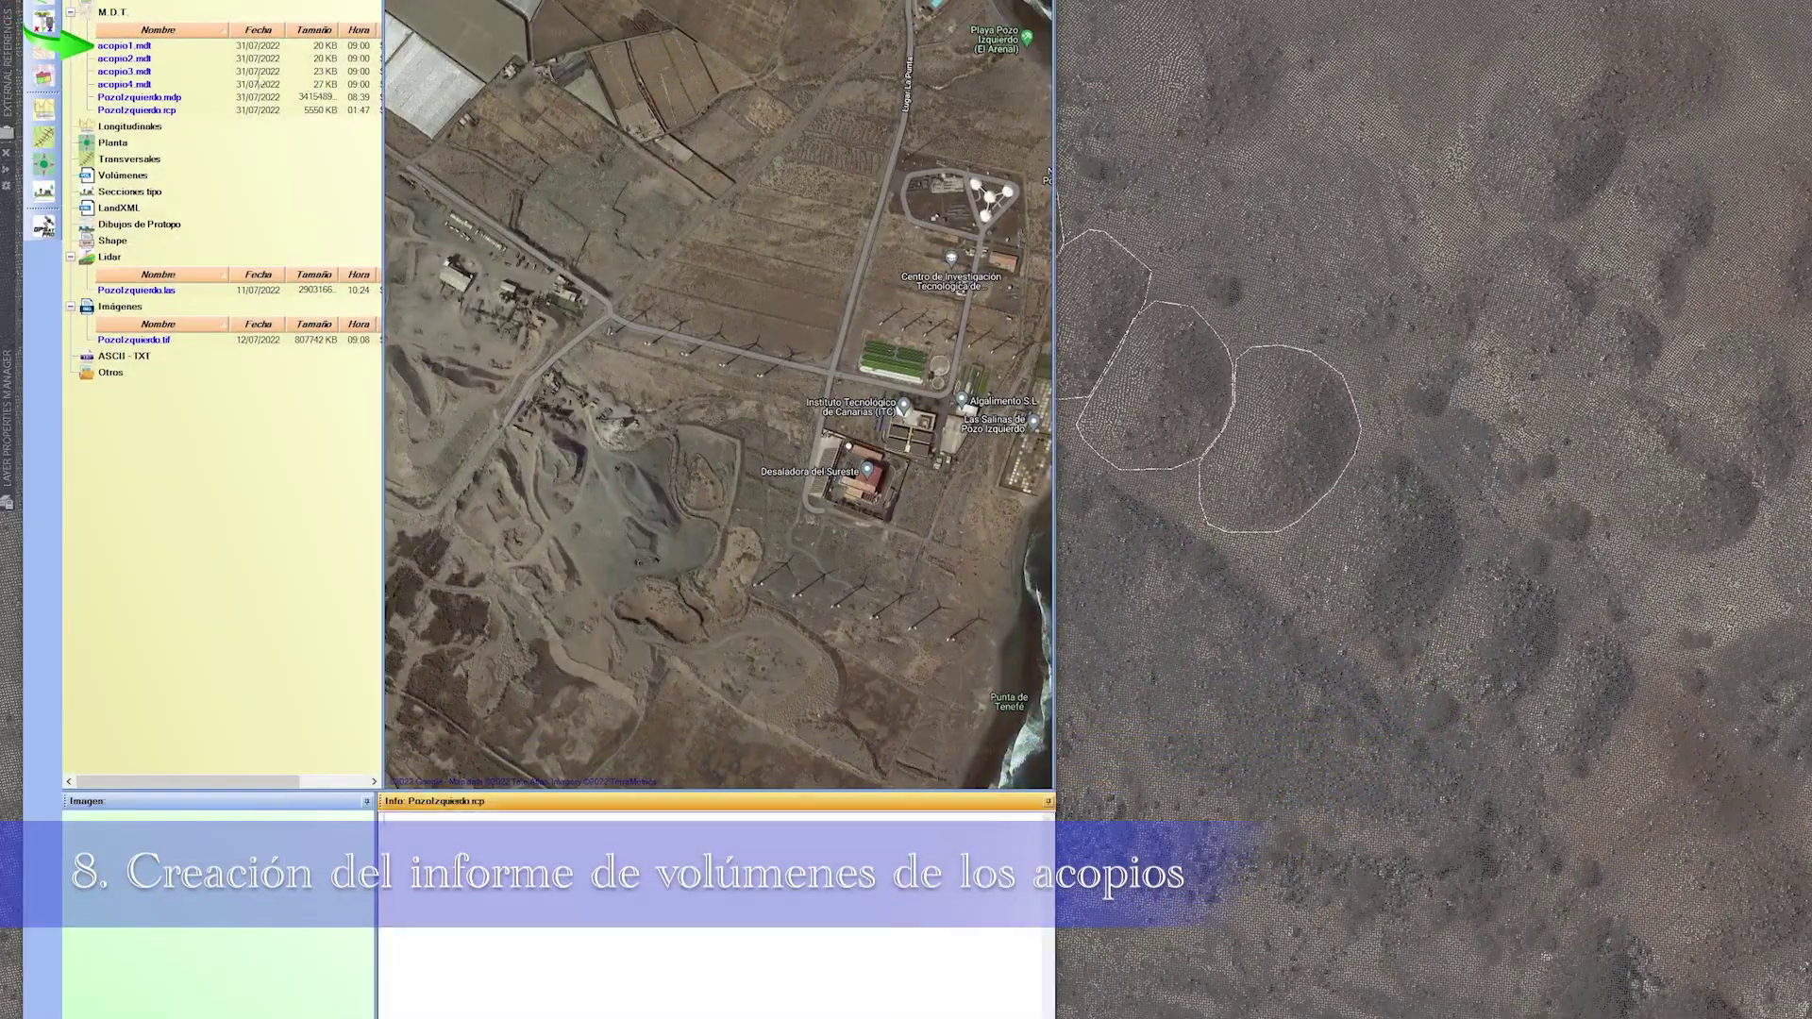
# Load acopio1–acopio4.mdt into one combined report: 84.238 m² area, -25.387 m³ cut, 0.037 m³ fill.
pyautogui.doubleClick(126, 47)
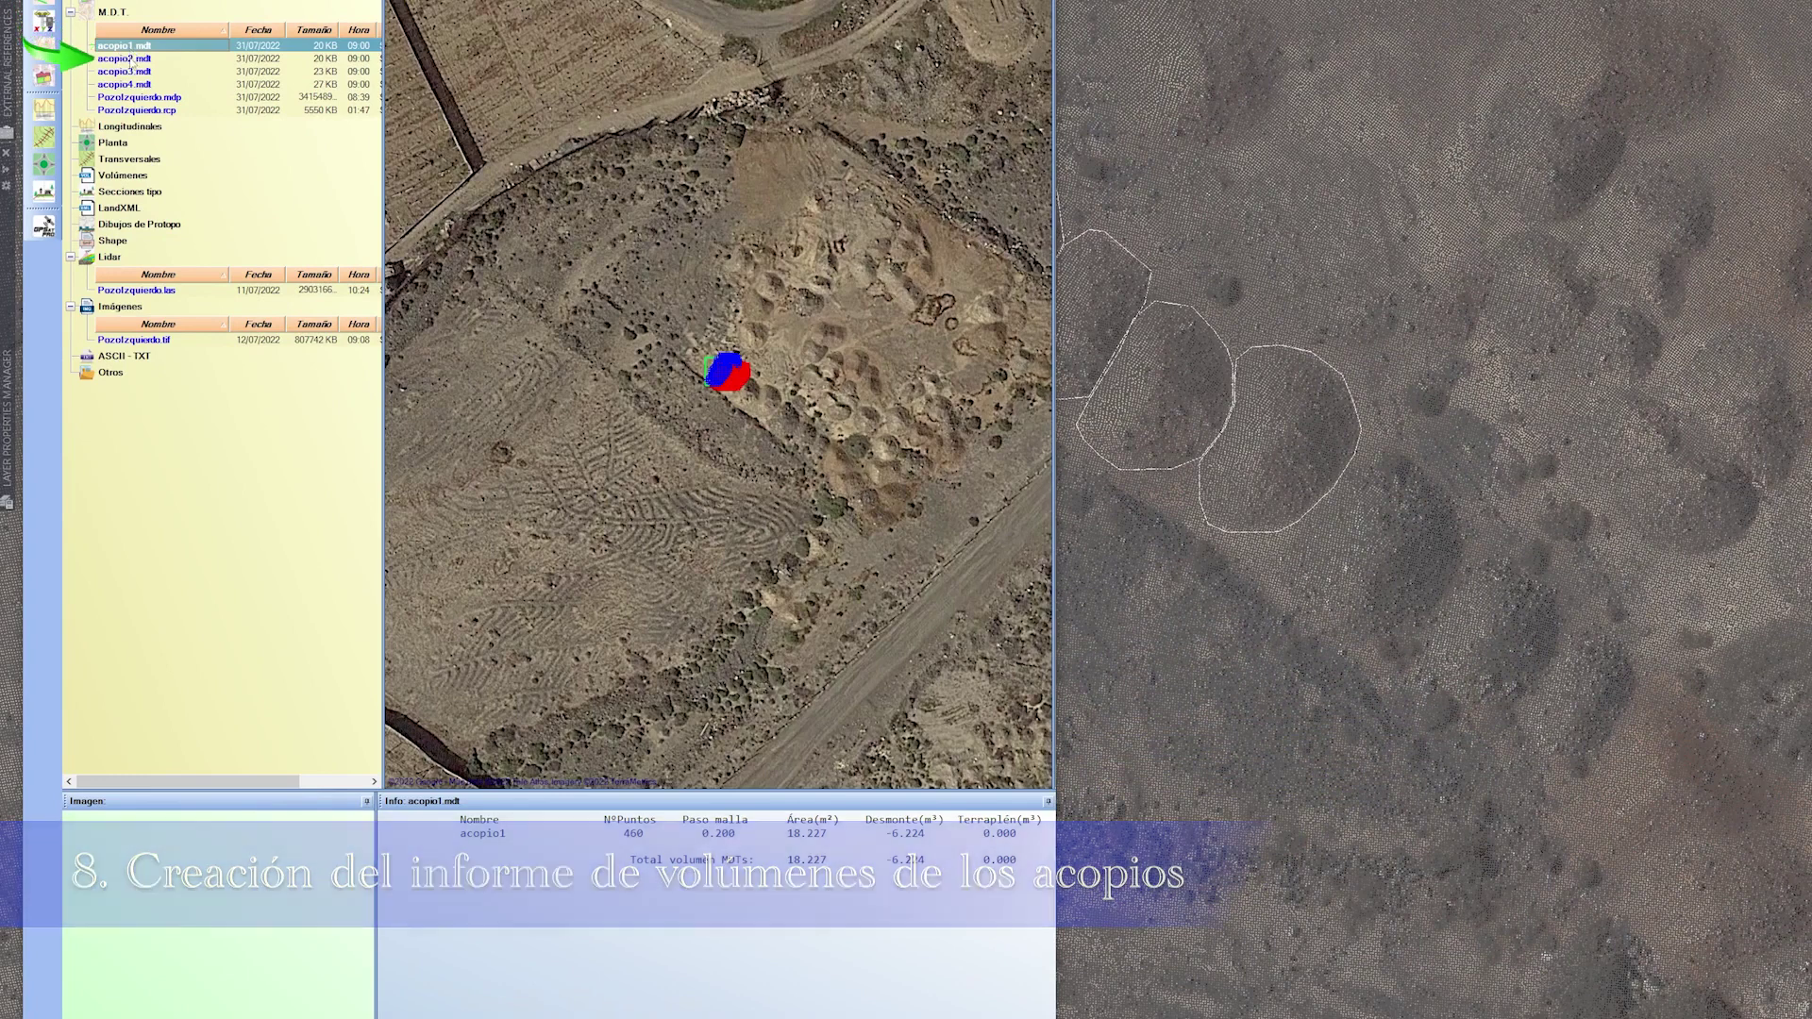
pyautogui.doubleClick(131, 59)
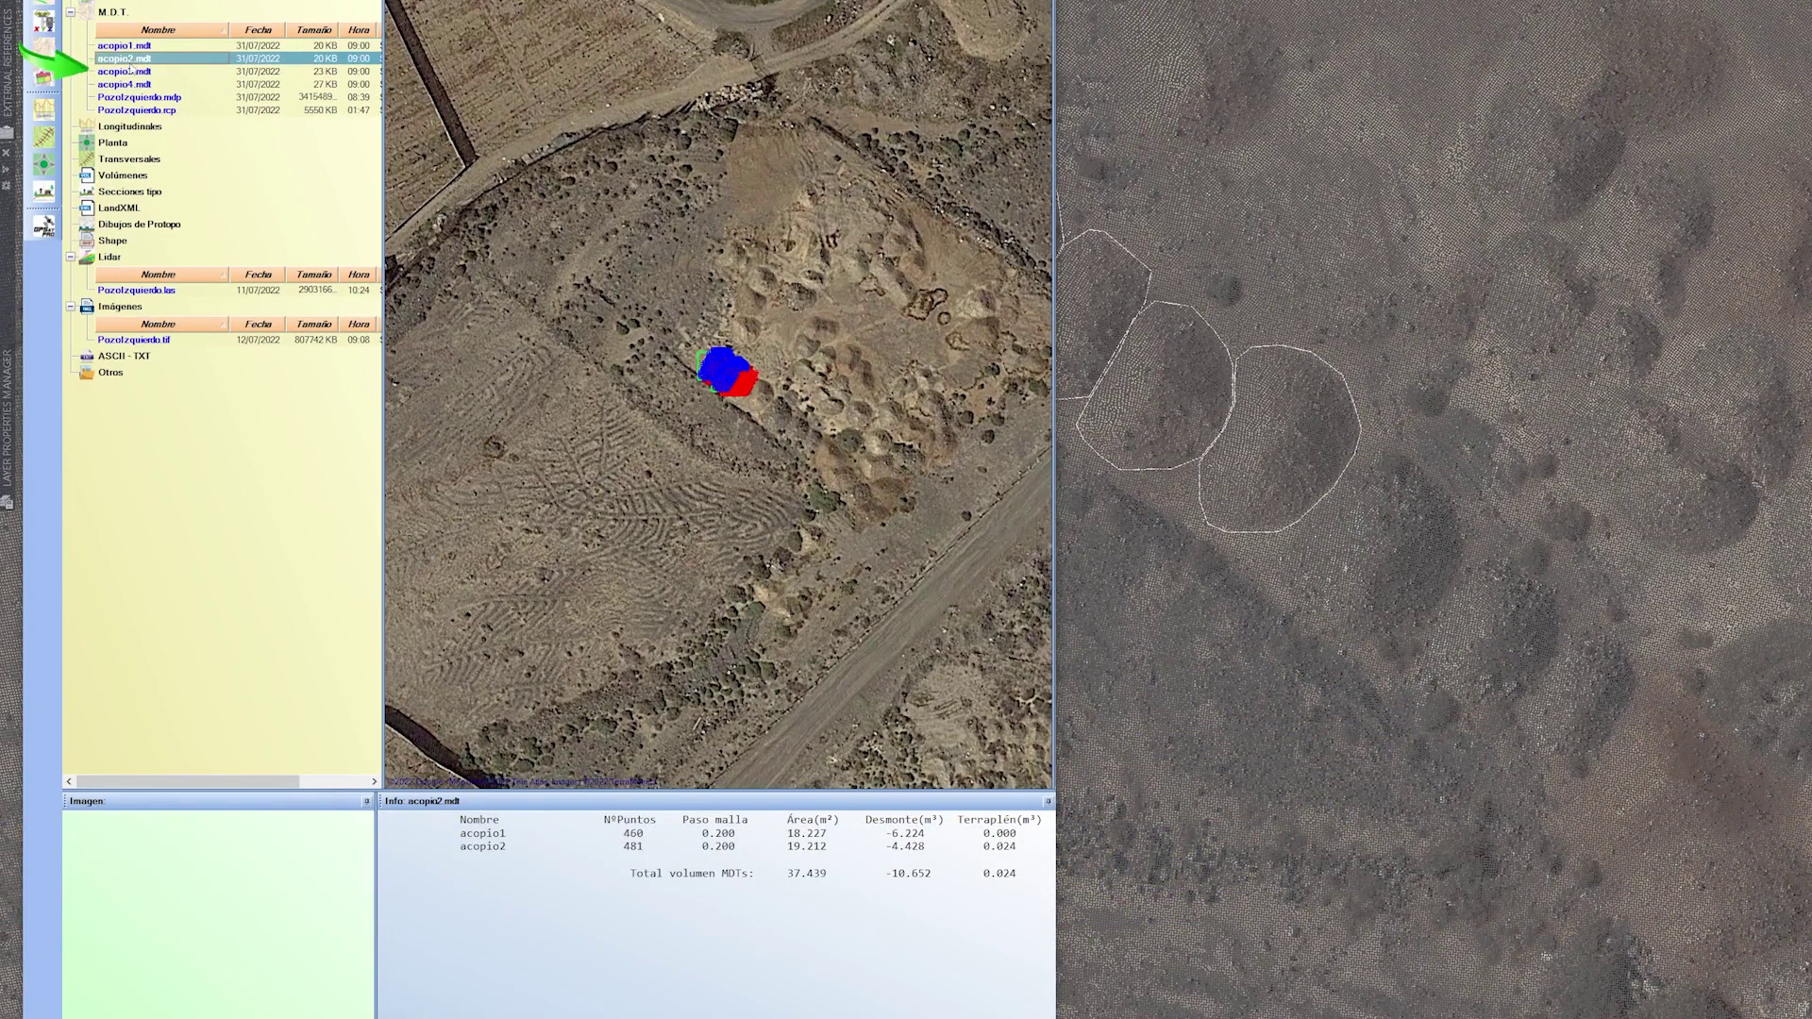
pyautogui.doubleClick(129, 72)
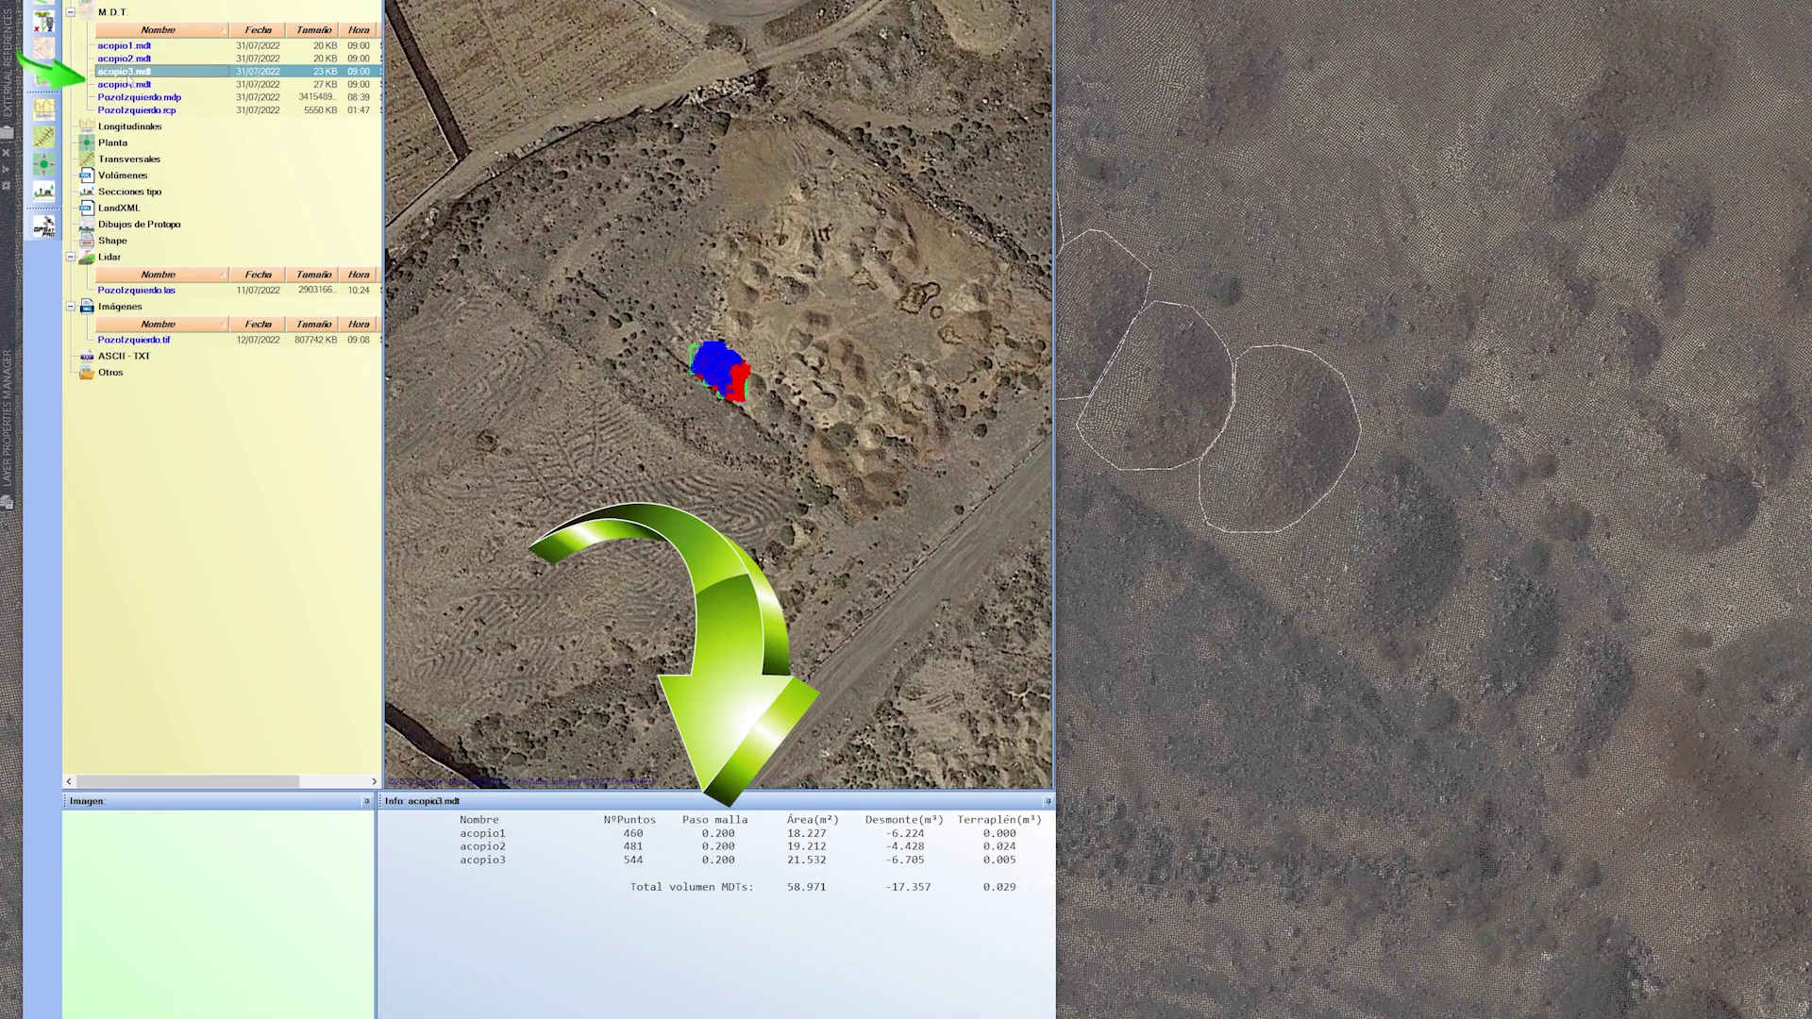
pyautogui.doubleClick(126, 85)
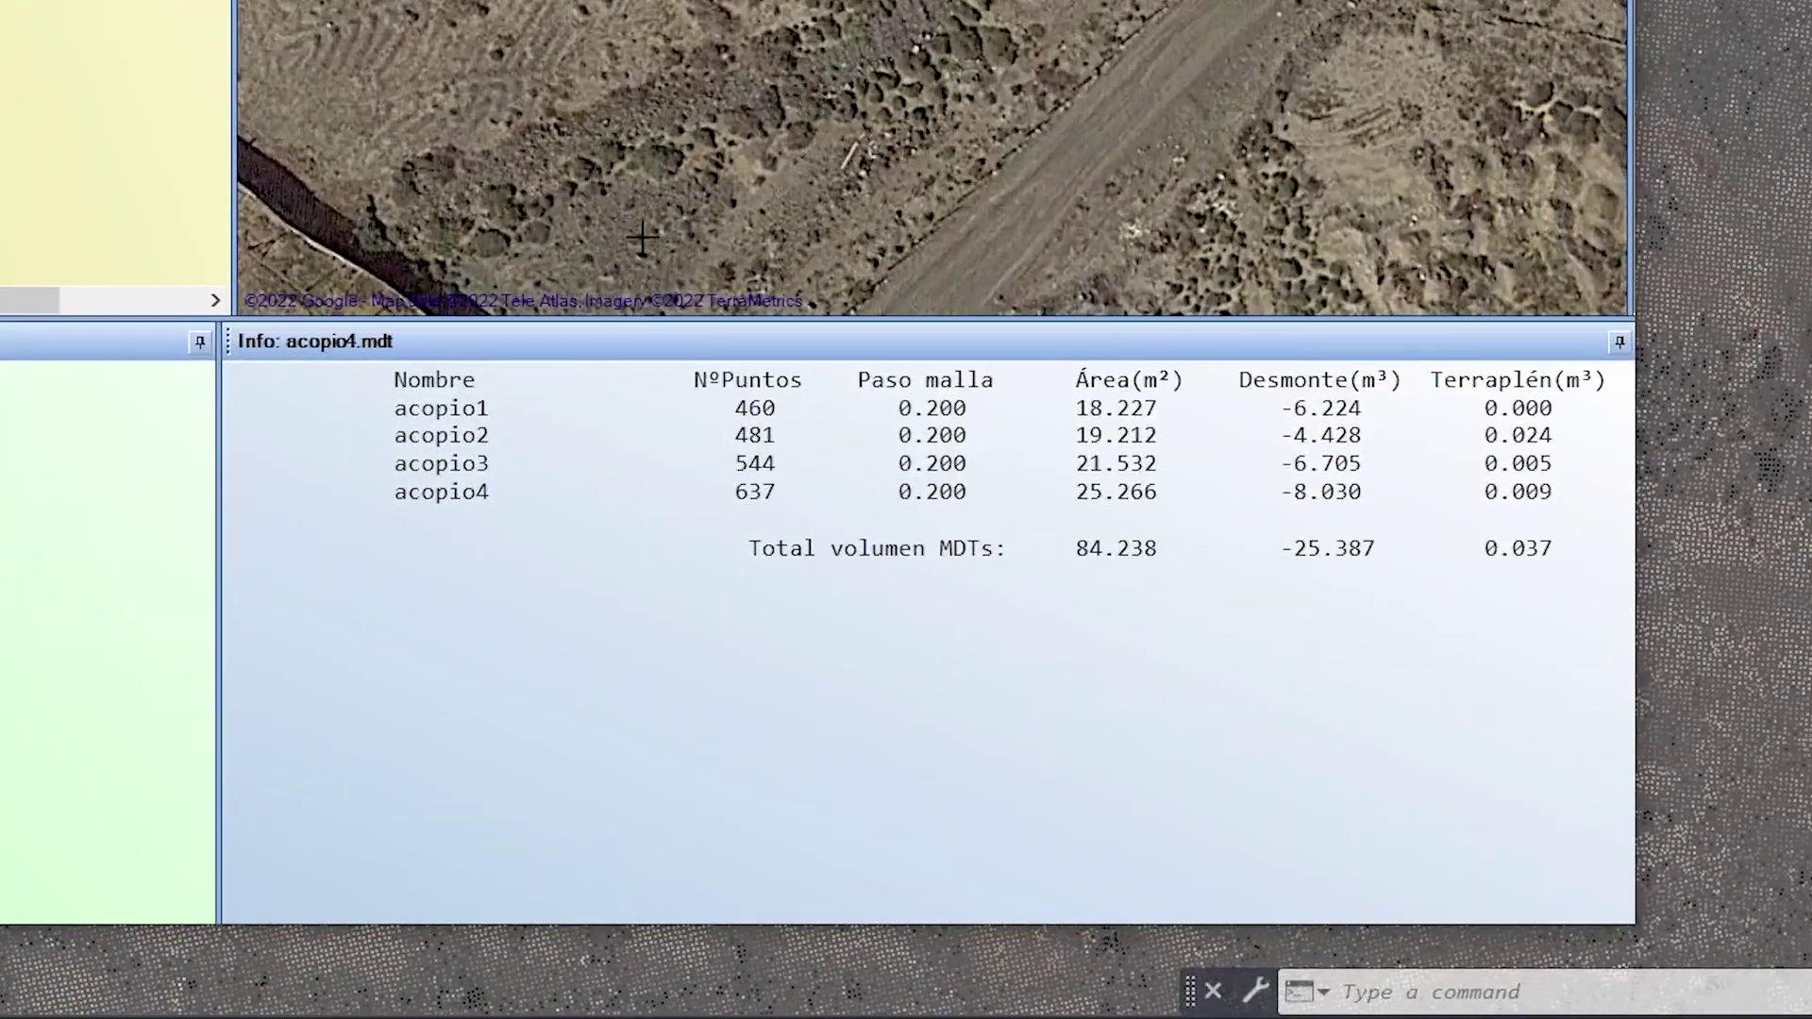
pyautogui.click(844, 676)
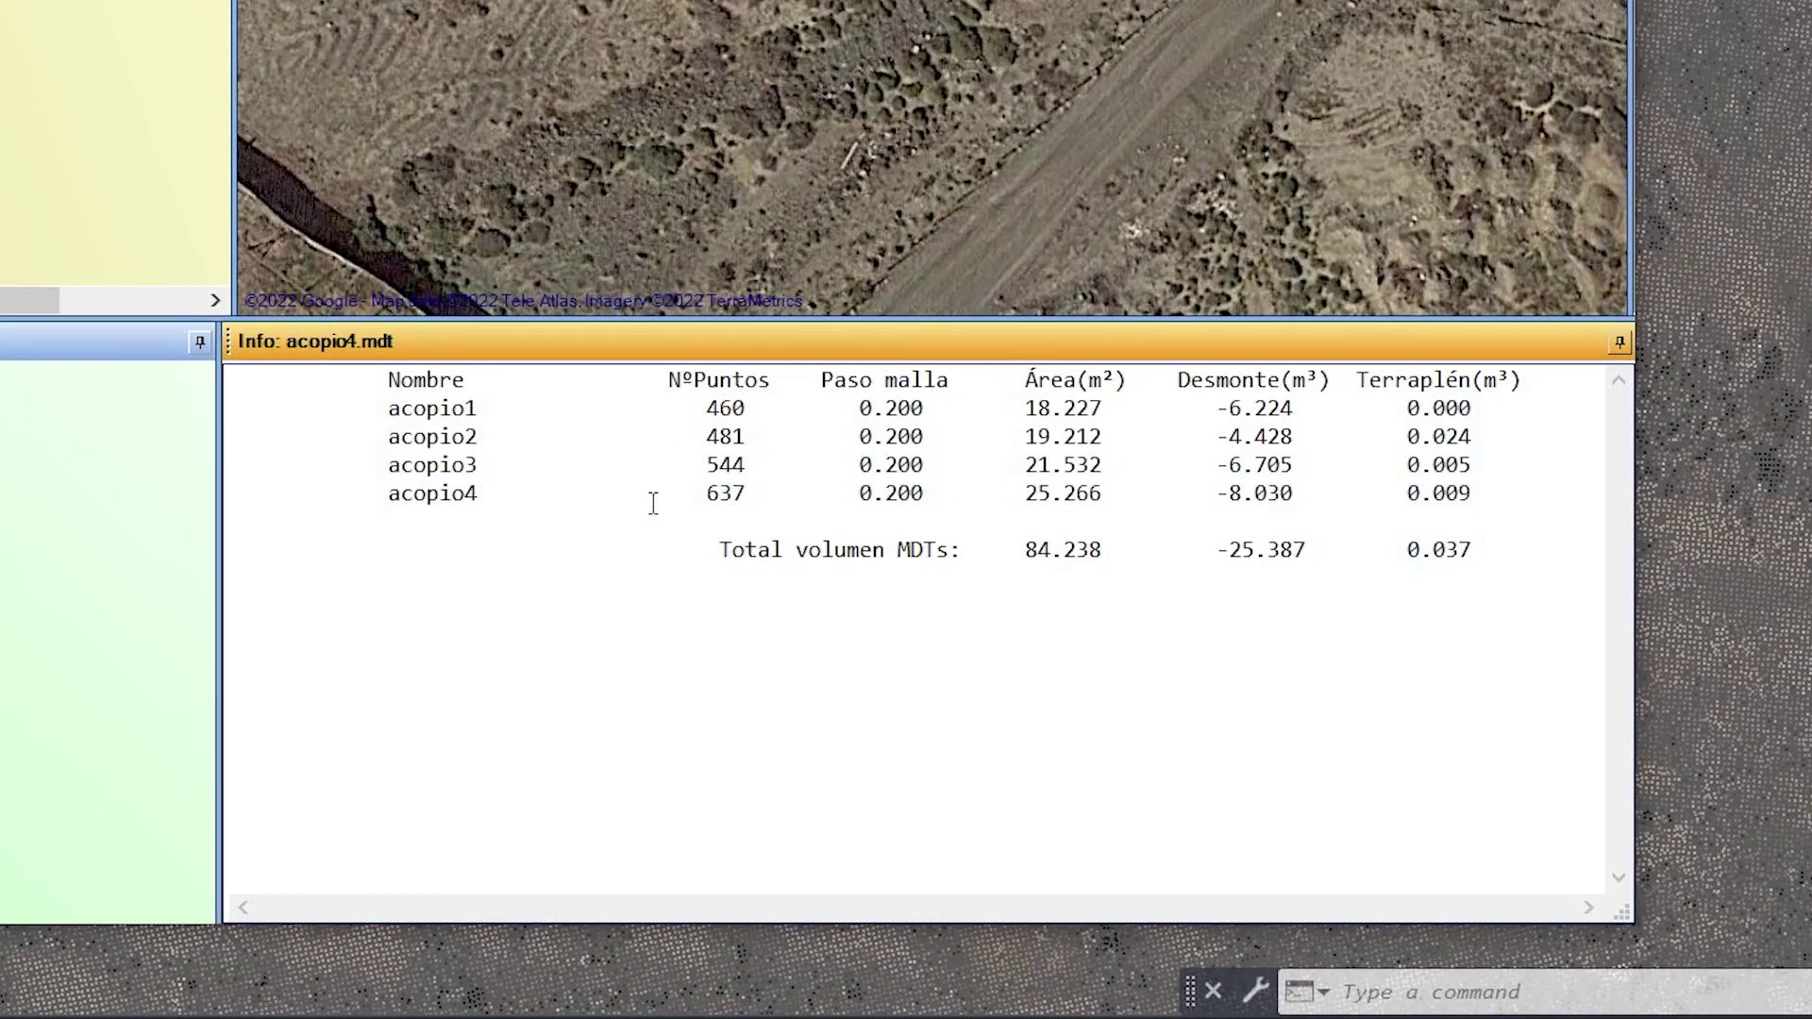
# Export the volume table as acopios.txt, then reopen it from the ASCII-TXT list.
pyautogui.rightClick(979, 523)
pyautogui.click(1038, 544)
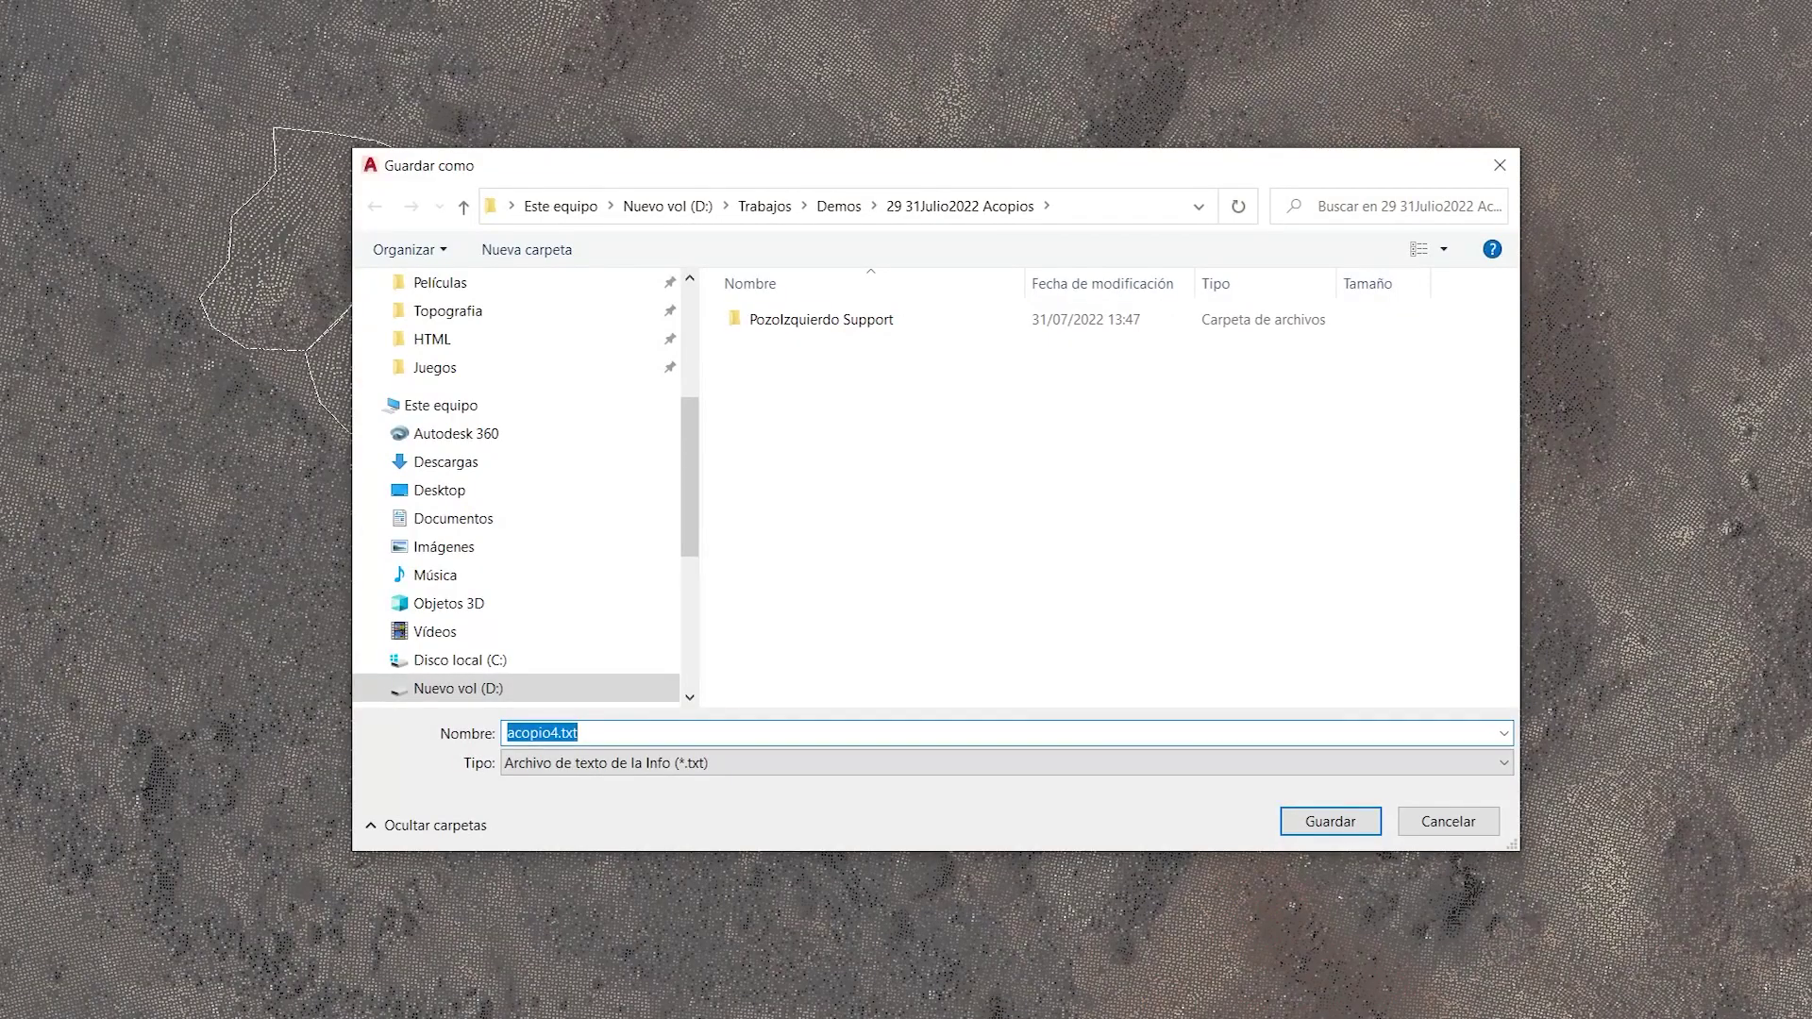
pyautogui.press('End')
pyautogui.press('Return')
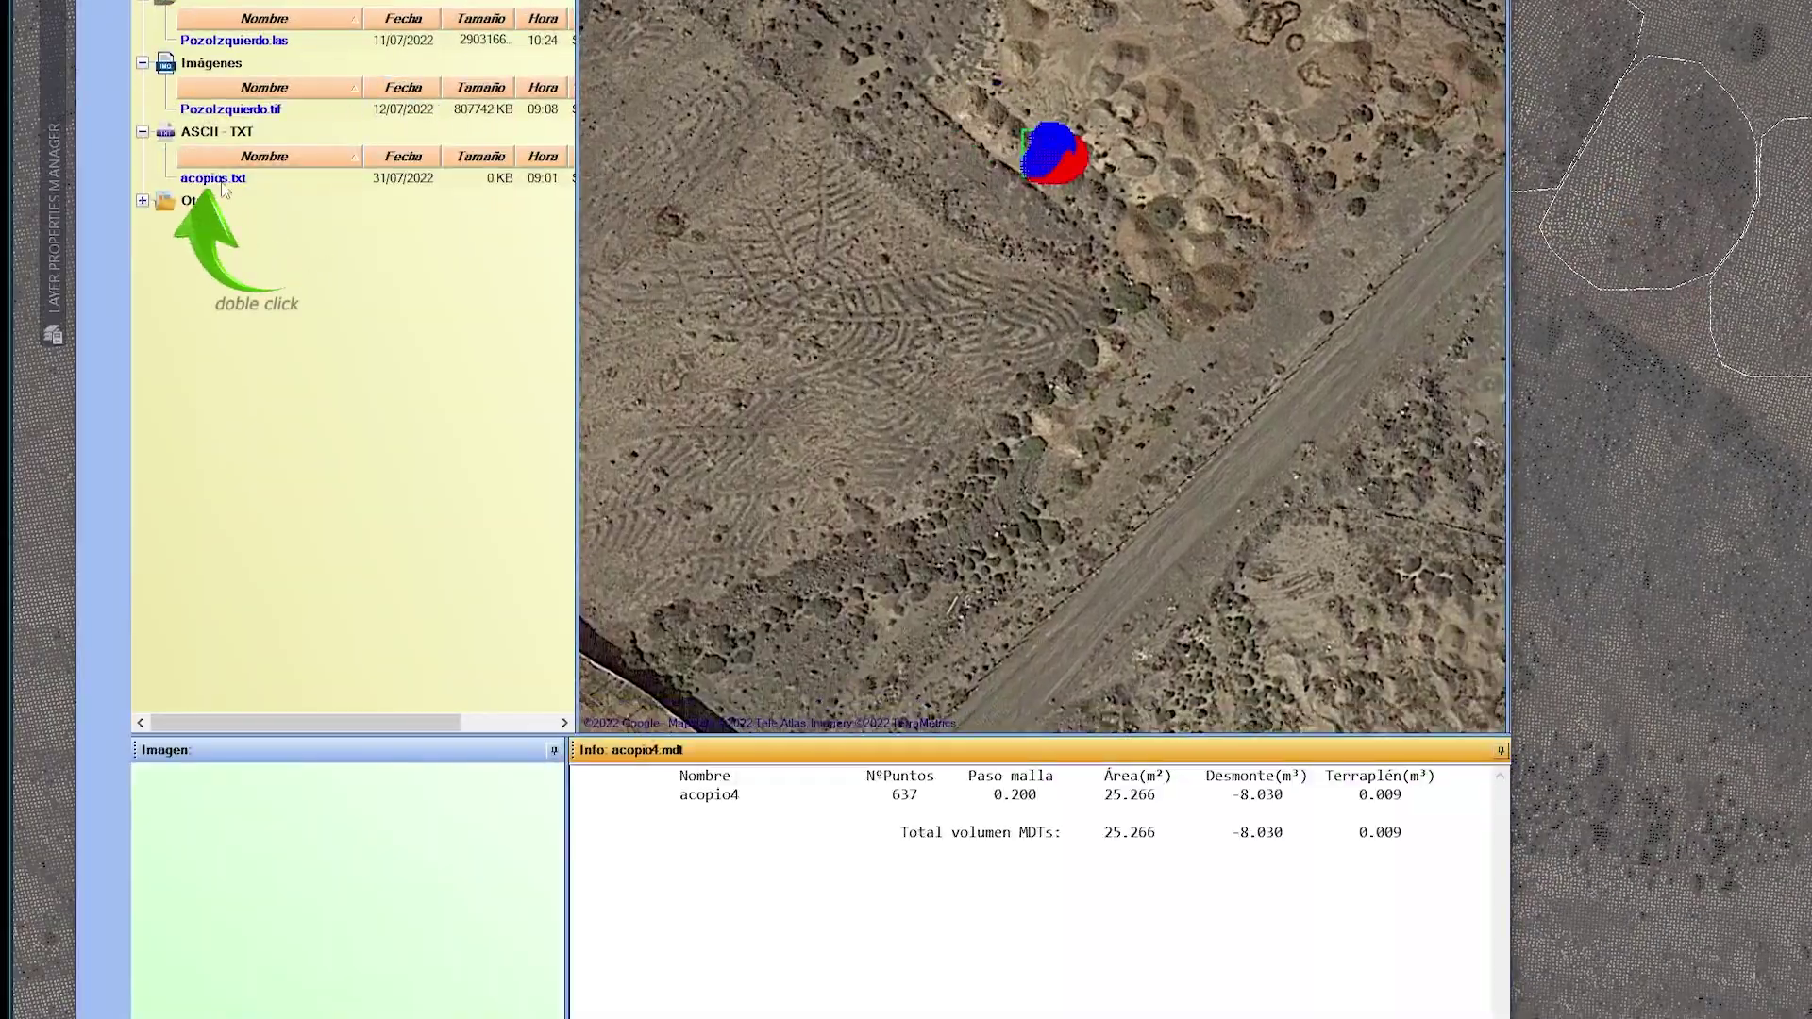
pyautogui.doubleClick(214, 179)
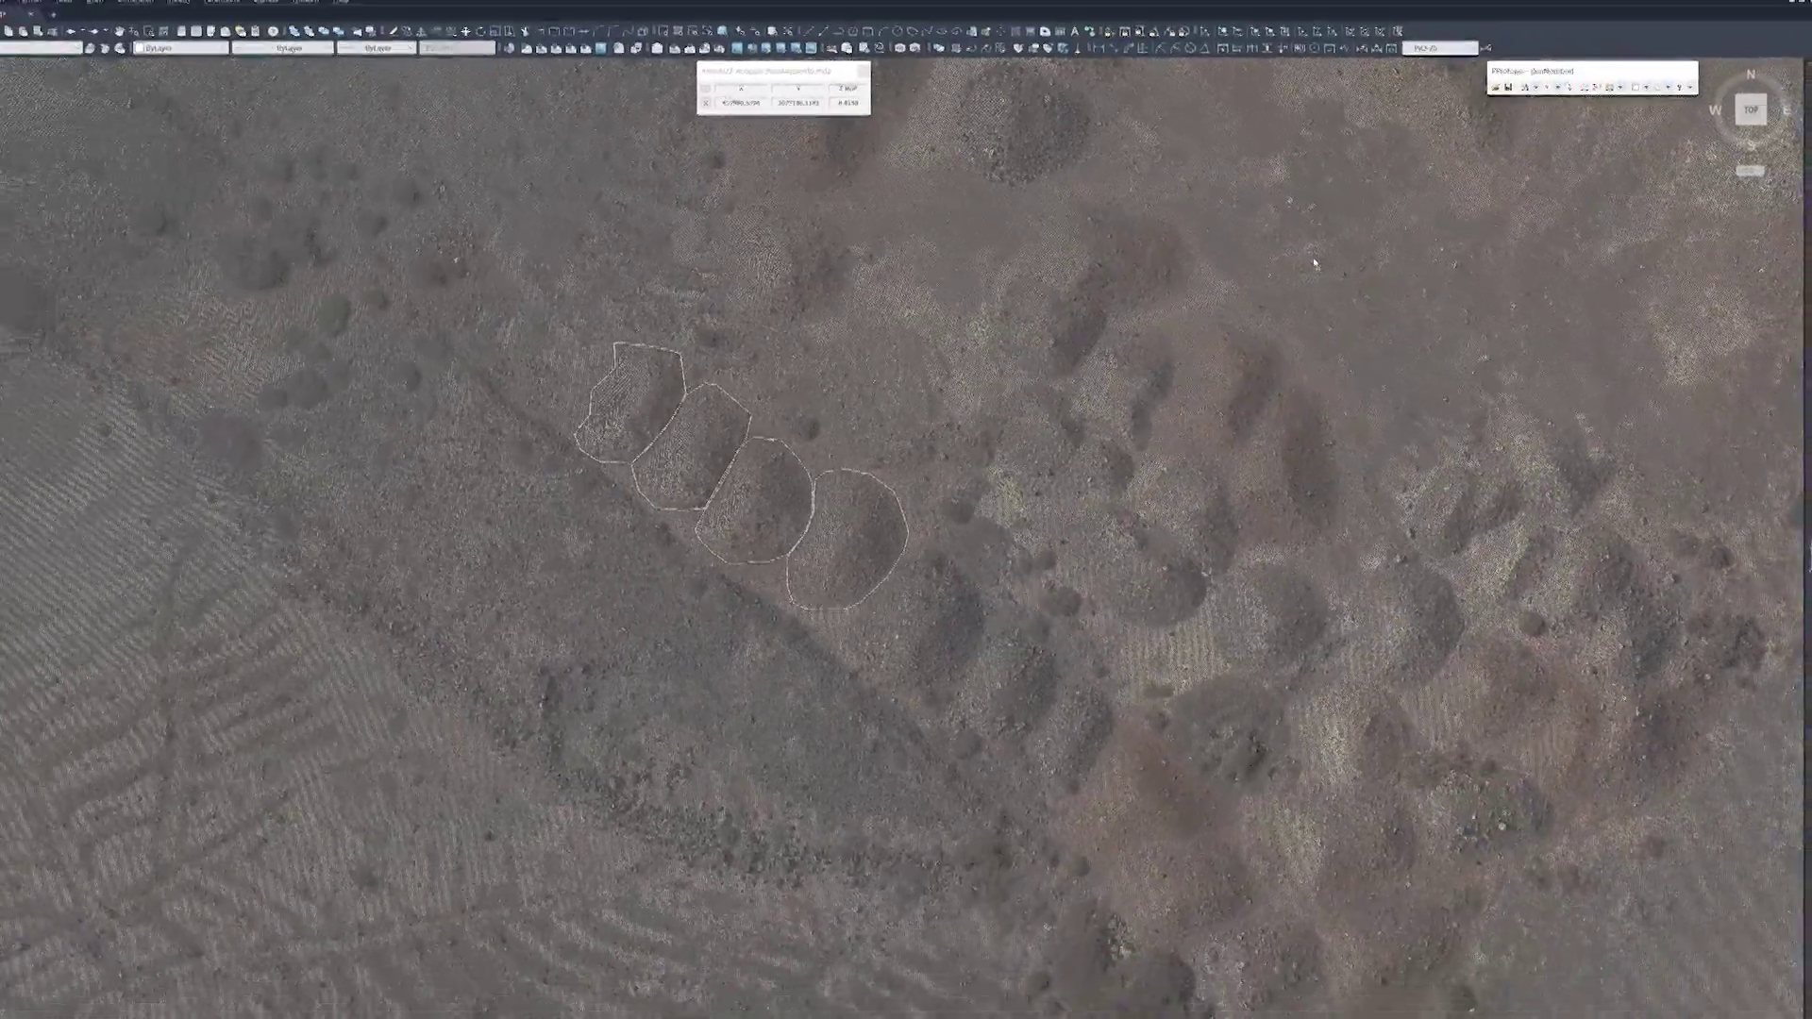
pyautogui.hotkey('alt', 'Tab')
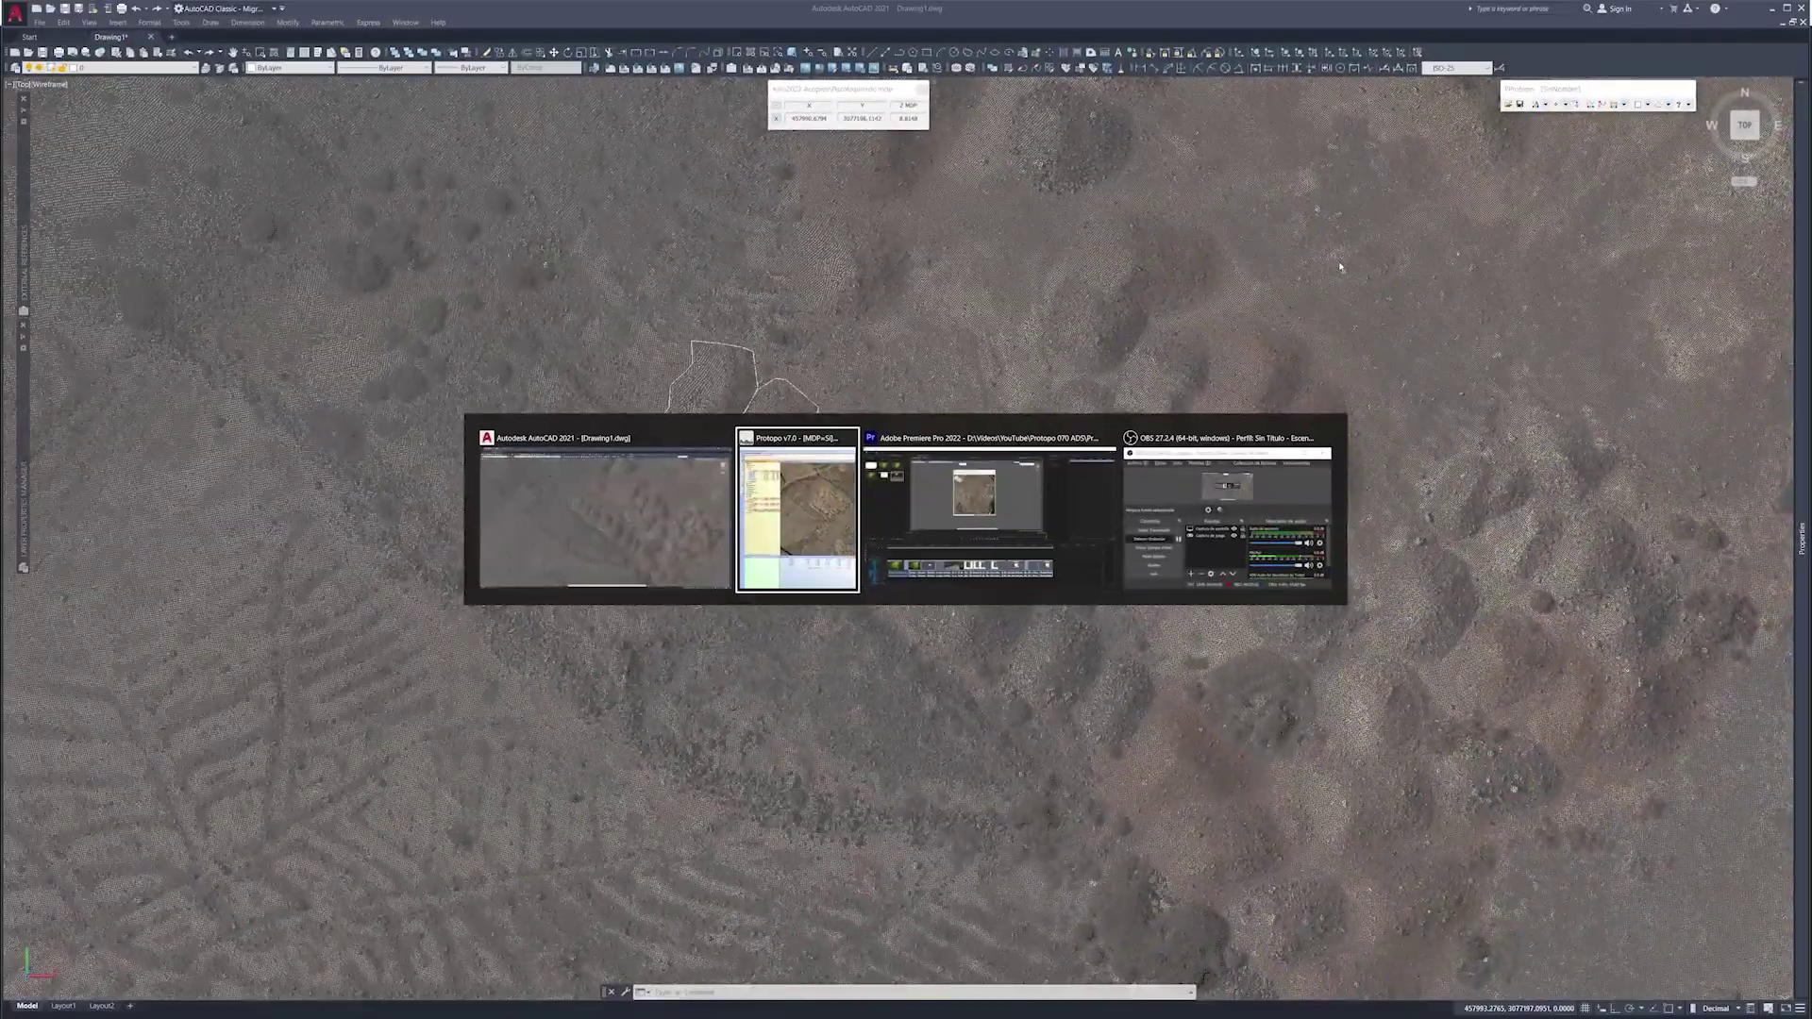